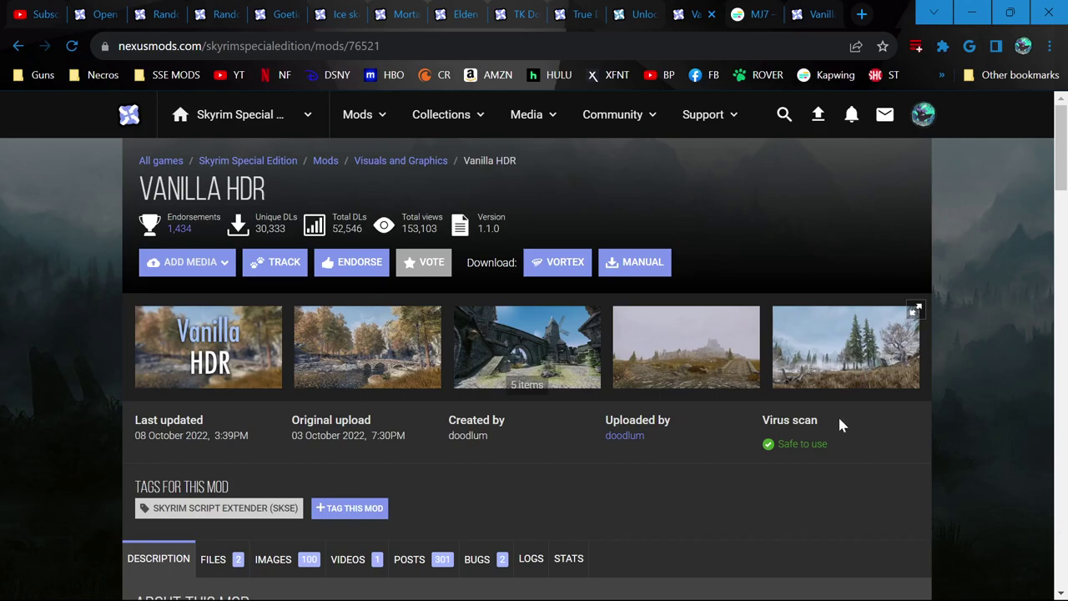
Step: Scroll the Vanilla HDR description and highlight the line about HDR rendering
{"action": "scroll", "coordinate": [837, 417], "scroll_direction": "down", "scroll_amount": 10}
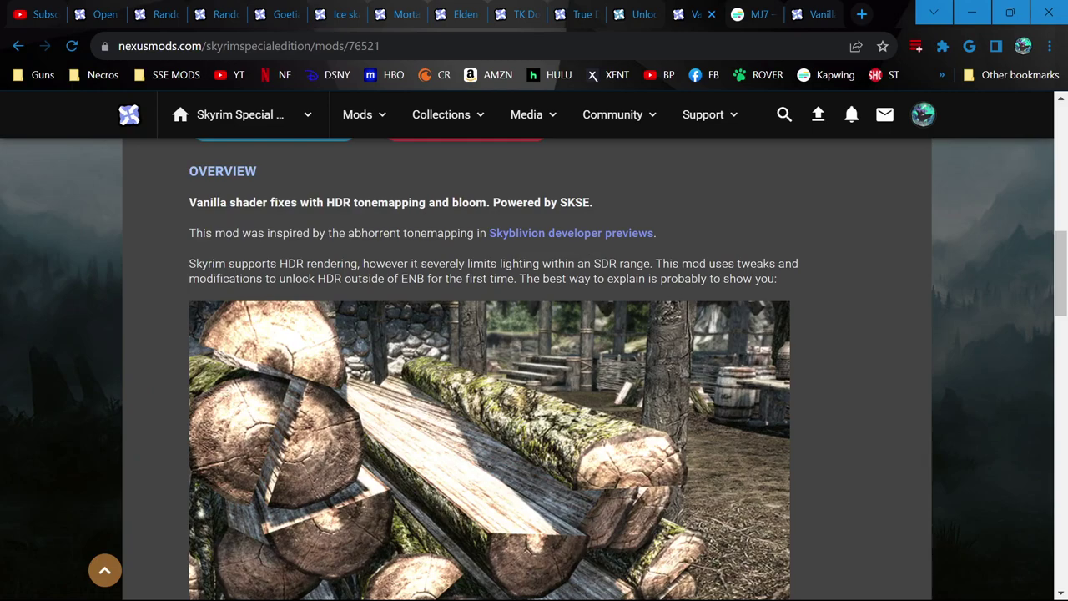
{"action": "left_click_drag", "start_coordinate": [539, 265], "coordinate": [171, 258]}
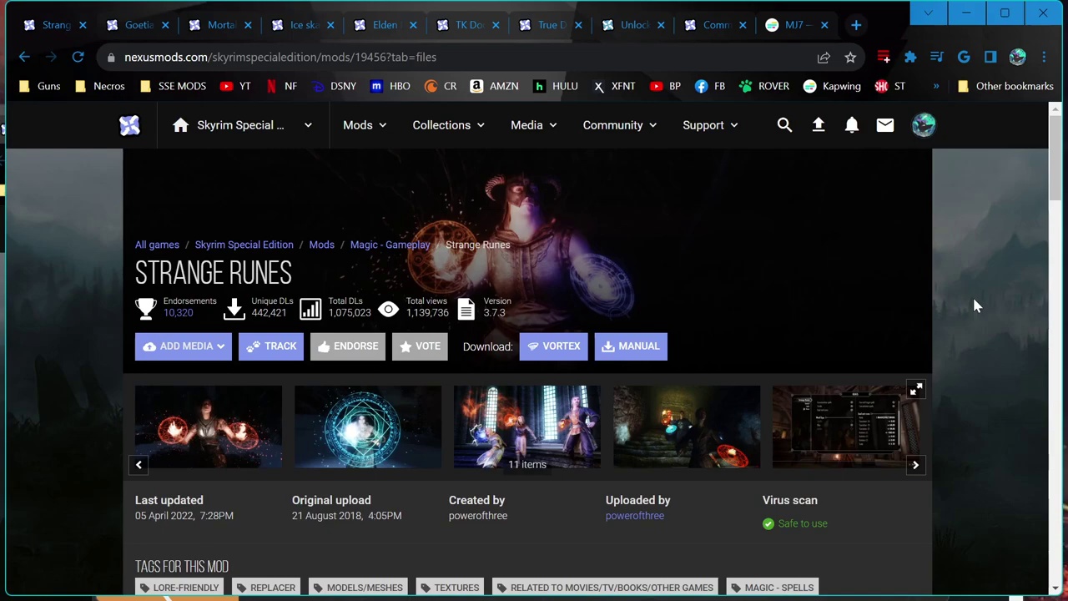
Step: Scroll to the Strange Runes main file and send it to Vortex via Mod Manager Download
{"action": "scroll", "coordinate": [885, 312], "scroll_direction": "down", "scroll_amount": 5}
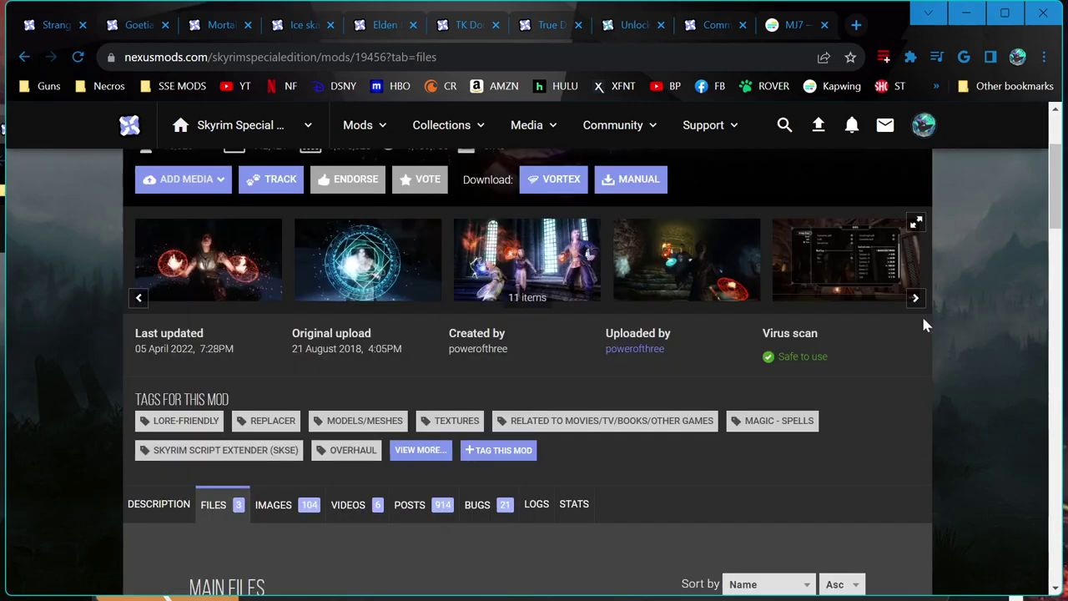
{"action": "scroll", "coordinate": [432, 393], "scroll_direction": "down", "scroll_amount": 2}
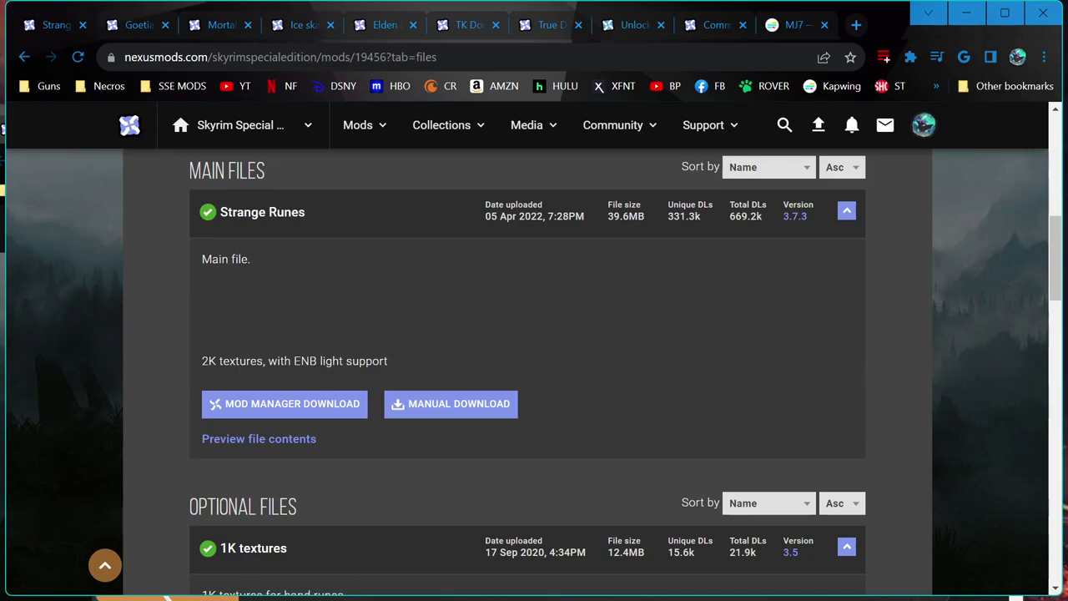
{"action": "left_click", "coordinate": [310, 405]}
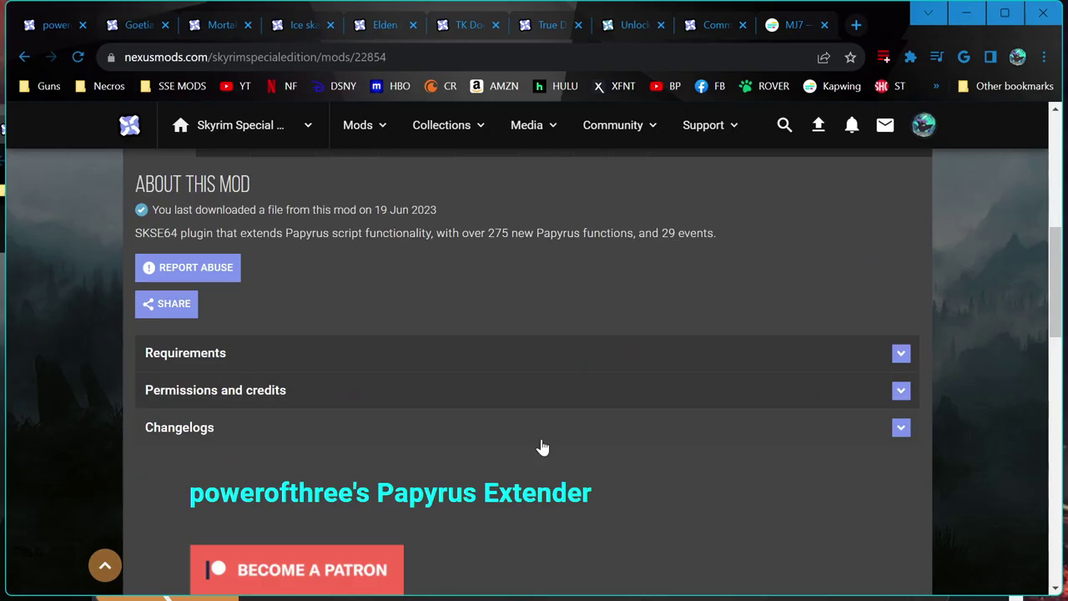
Step: Expand the Papyrus Extender requirements list to see its dependencies
{"action": "scroll", "coordinate": [543, 449], "scroll_direction": "up", "scroll_amount": 5}
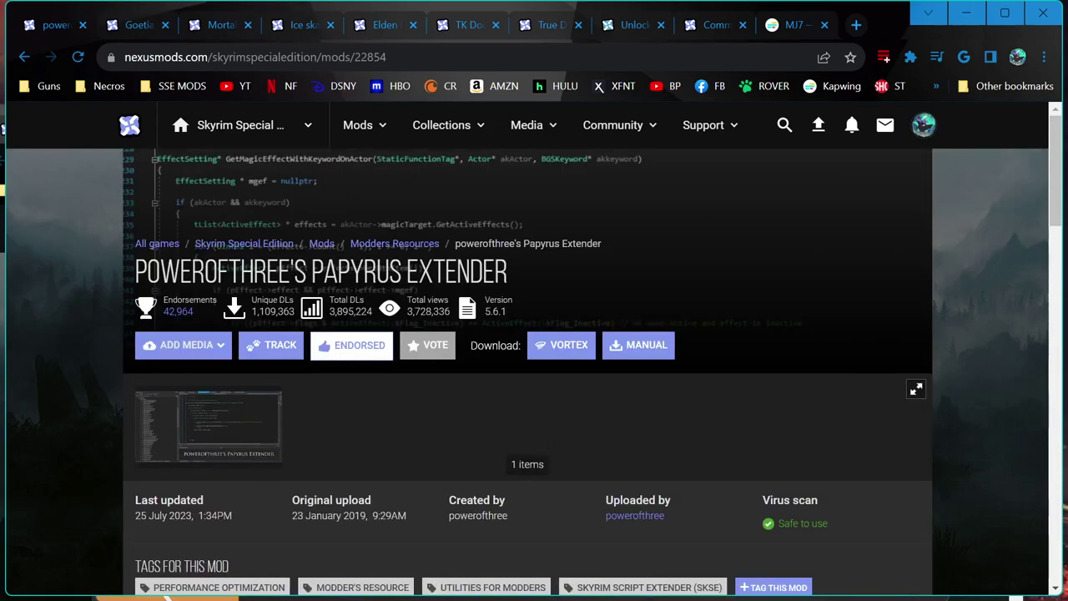
{"action": "scroll", "coordinate": [266, 290], "scroll_direction": "down", "scroll_amount": 5}
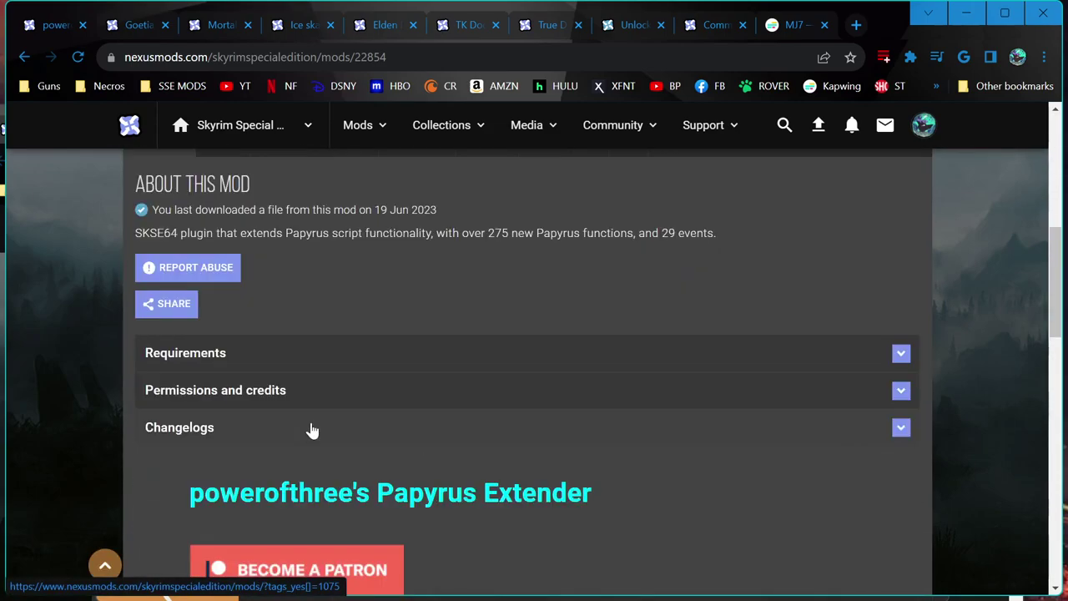
{"action": "scroll", "coordinate": [312, 430], "scroll_direction": "down", "scroll_amount": 1}
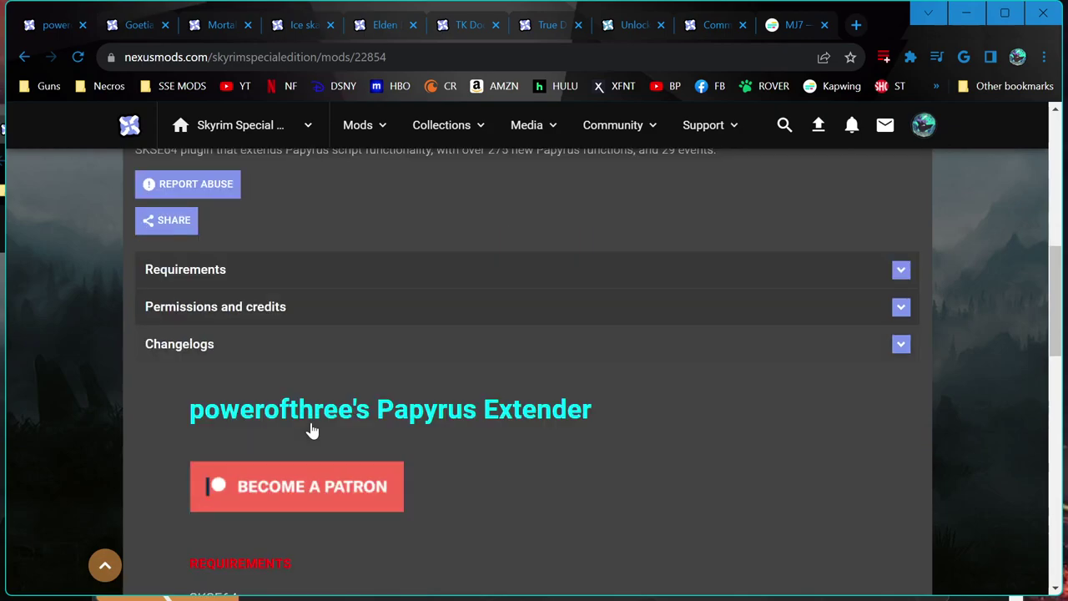
{"action": "left_click", "coordinate": [212, 275]}
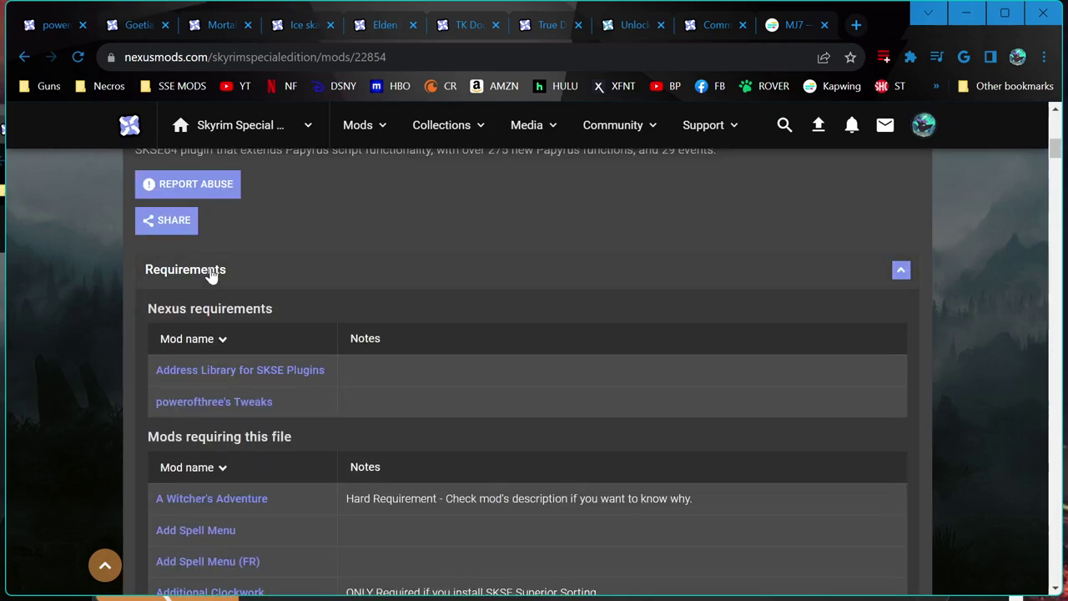
{"action": "left_click", "coordinate": [211, 274]}
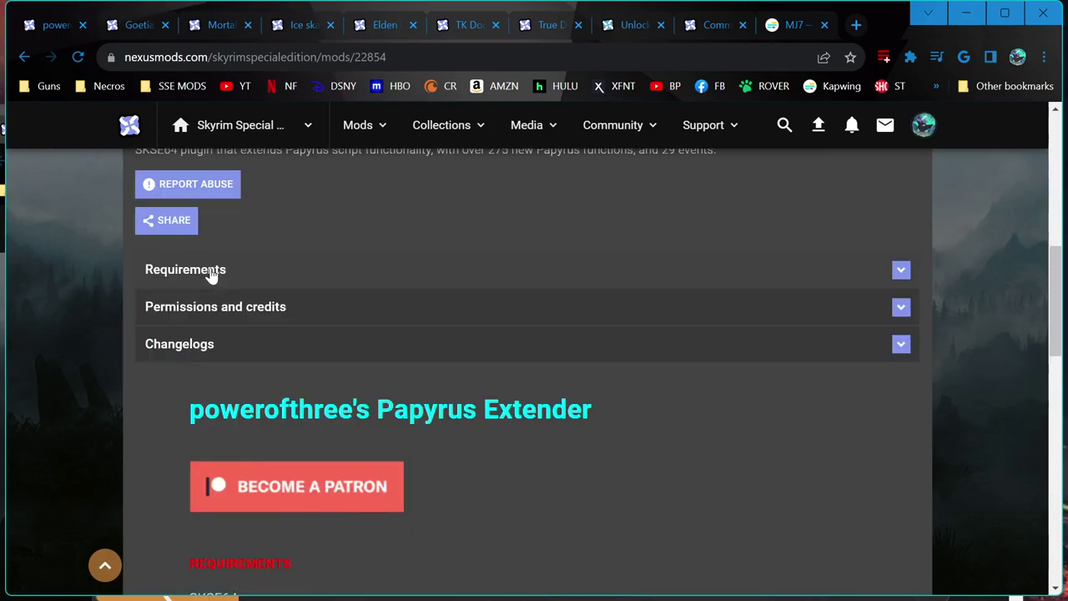
{"action": "left_click", "coordinate": [213, 275]}
{"action": "scroll", "coordinate": [242, 438], "scroll_direction": "down", "scroll_amount": 6}
{"action": "scroll", "coordinate": [240, 440], "scroll_direction": "up", "scroll_amount": 10}
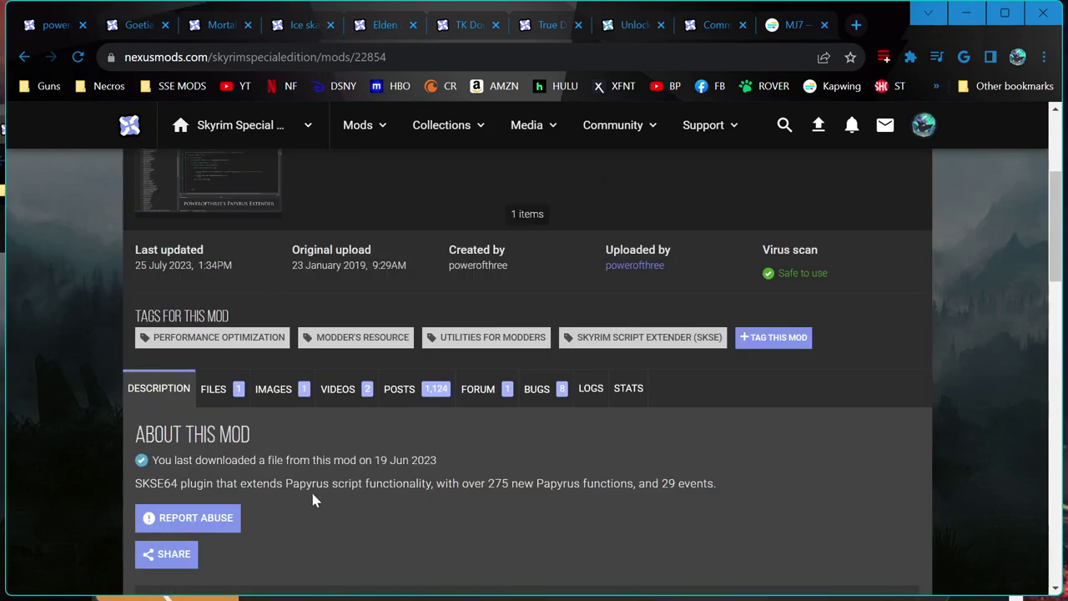
{"action": "left_click", "coordinate": [215, 439]}
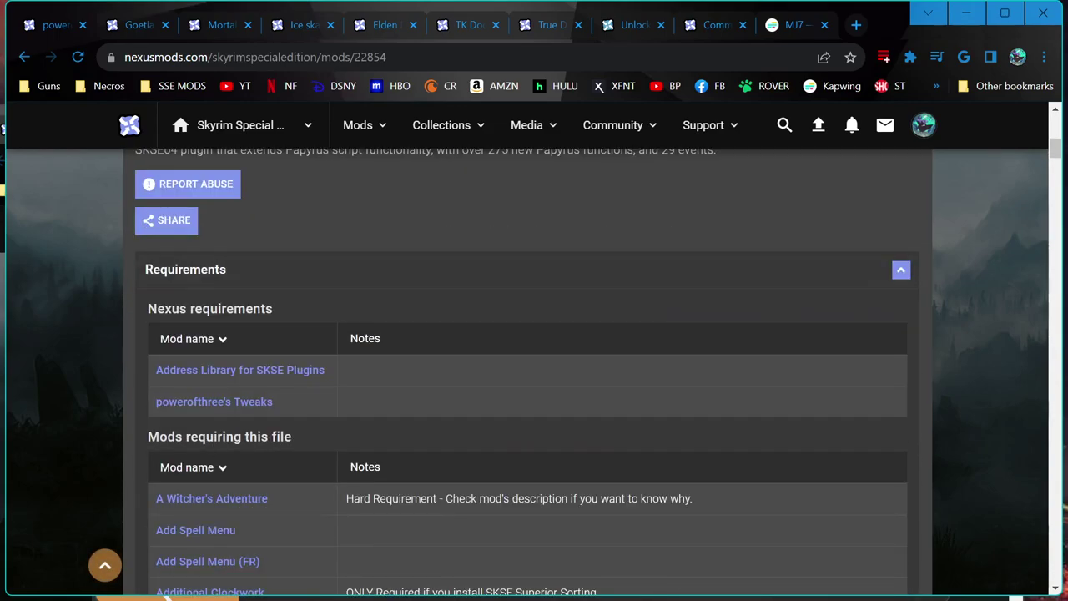
Step: Download the powerofthree's Tweaks main file into Vortex from its Files tab
{"action": "left_click", "coordinate": [225, 405]}
{"action": "scroll", "coordinate": [224, 405], "scroll_direction": "down", "scroll_amount": 2}
{"action": "left_click", "coordinate": [225, 401]}
{"action": "key", "text": "ctrl+f"}
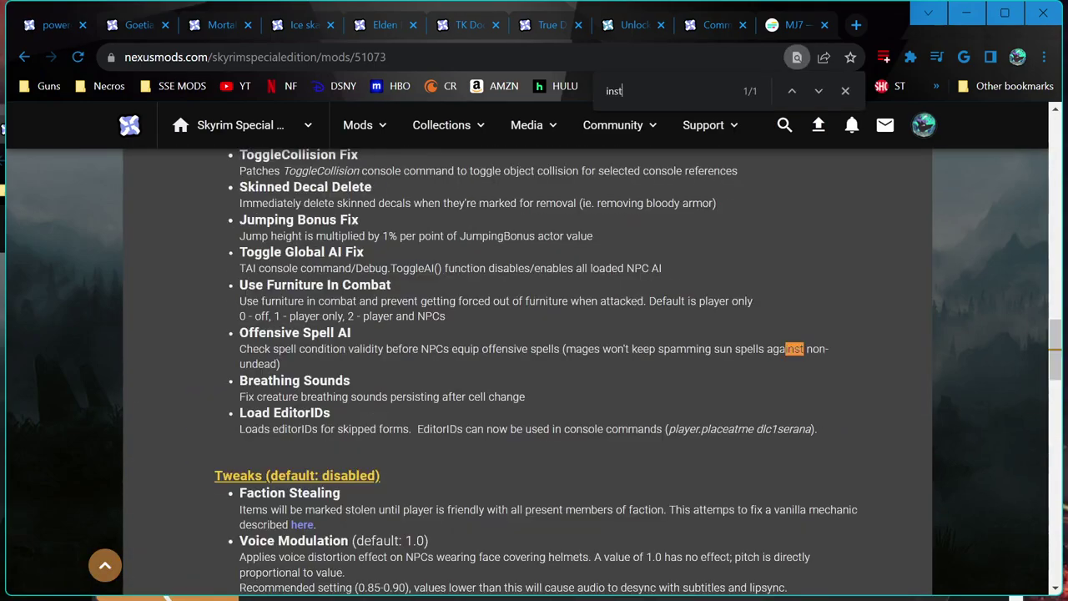
{"action": "left_click", "coordinate": [322, 355]}
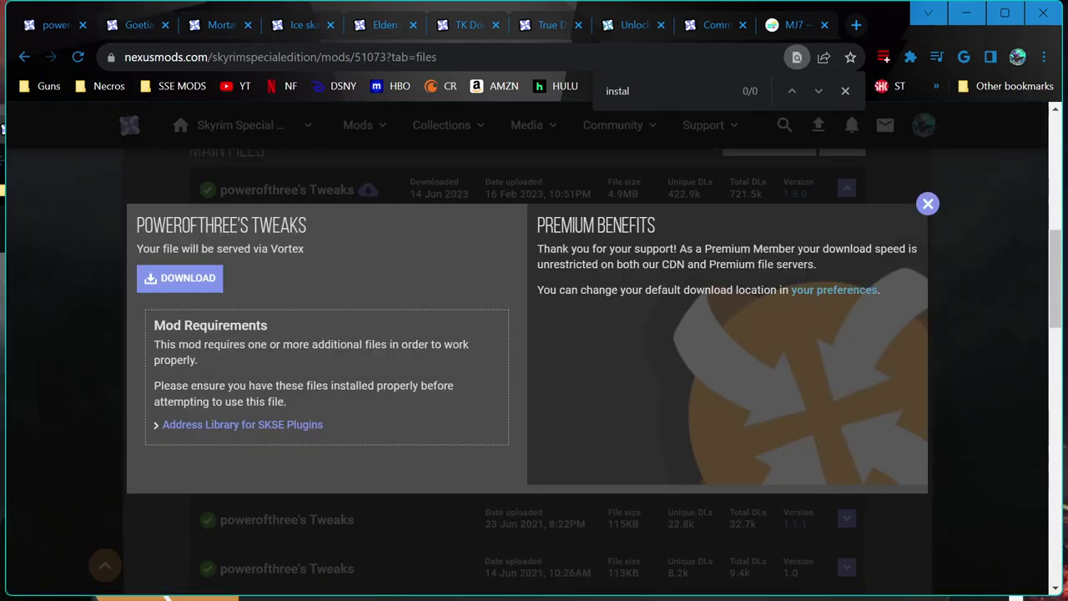
{"action": "left_click", "coordinate": [209, 282]}
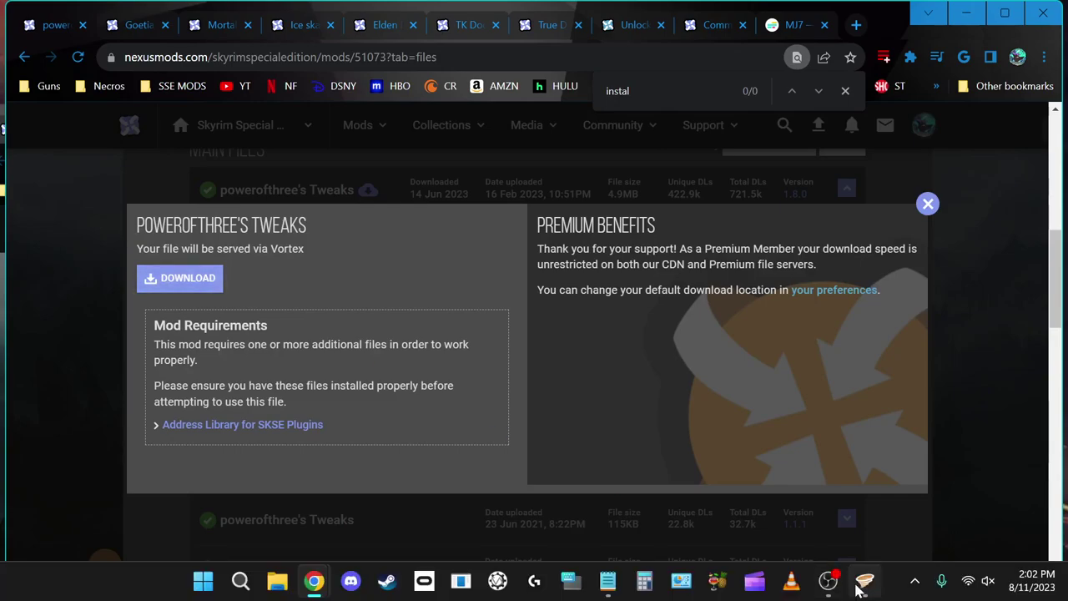
Step: Go back to Papyrus Extender and show its file list
{"action": "key", "text": "alt+Left"}
{"action": "left_click", "coordinate": [209, 309]}
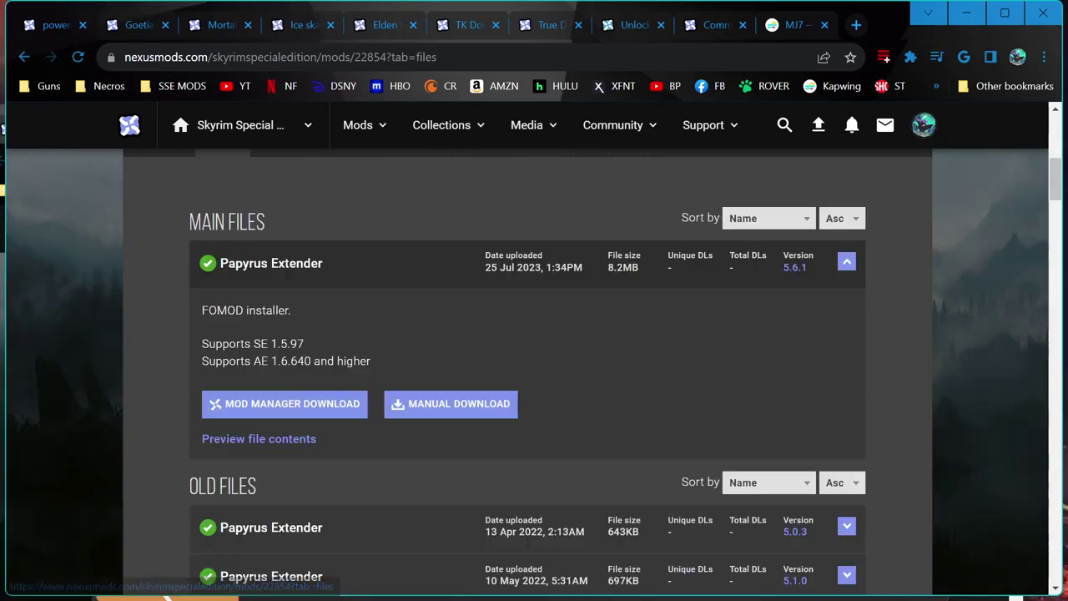
{"action": "scroll", "coordinate": [278, 378], "scroll_direction": "down", "scroll_amount": 3}
{"action": "scroll", "coordinate": [278, 378], "scroll_direction": "up", "scroll_amount": 3}
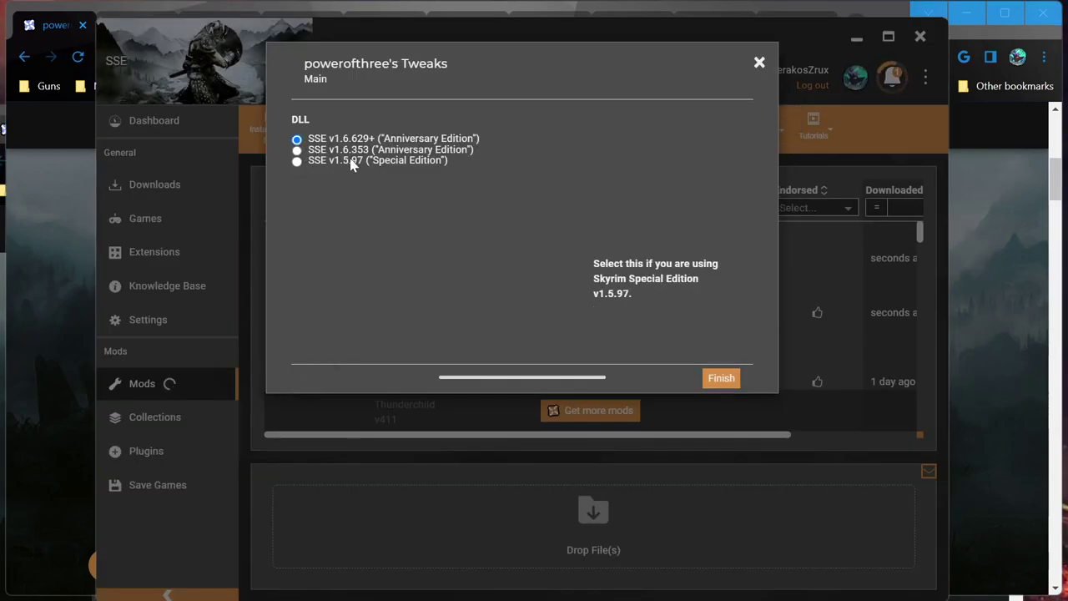
Step: Finish the powerofthree's Tweaks and Papyrus Extender installers keeping the Anniversary Edition DLLs
{"action": "left_click", "coordinate": [721, 379]}
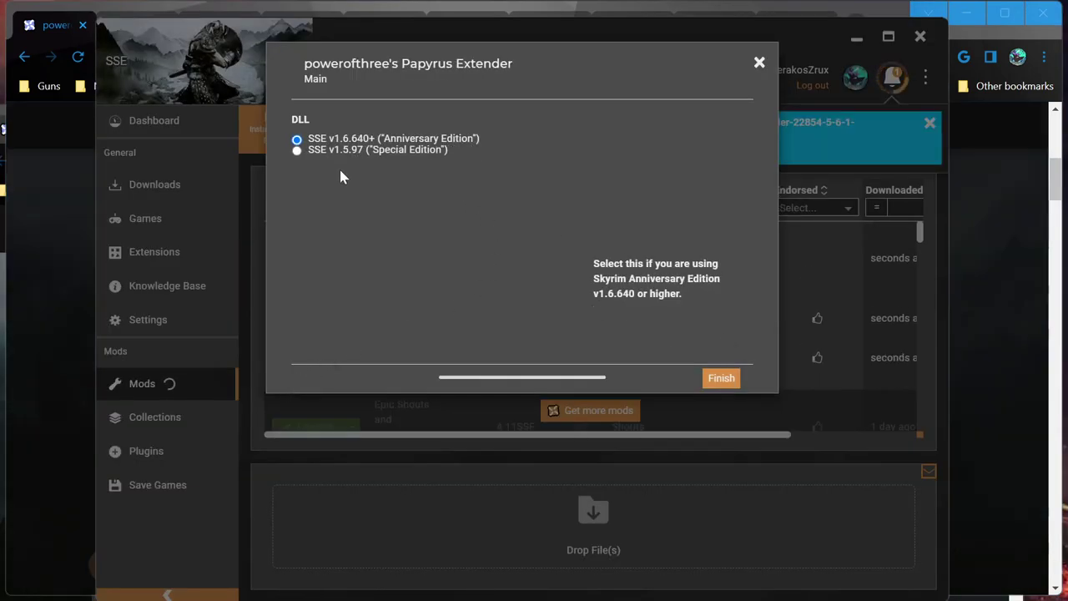
{"action": "left_click", "coordinate": [736, 377]}
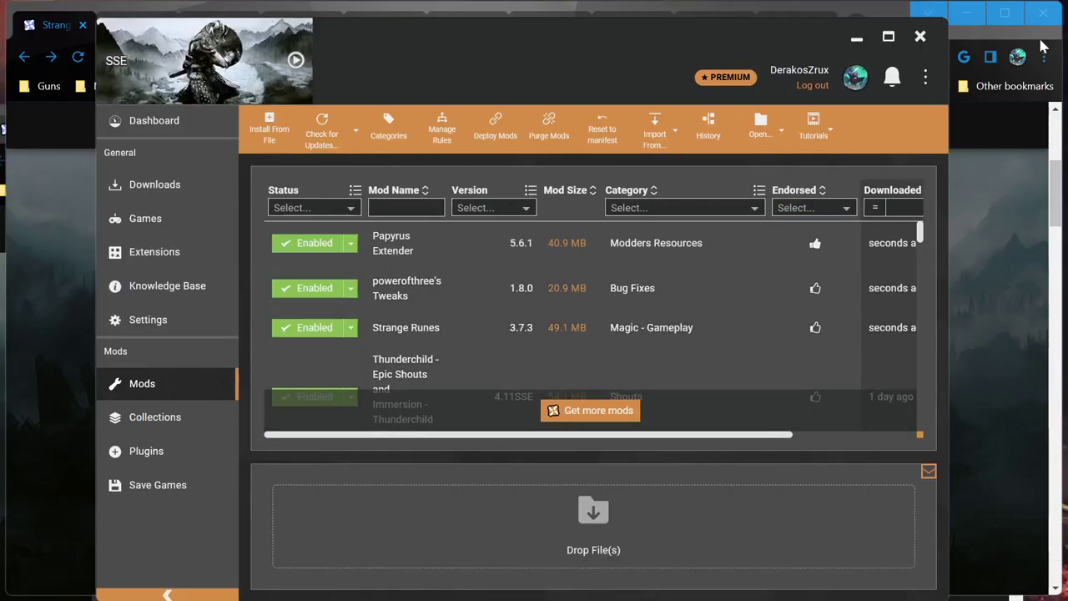
{"action": "left_click", "coordinate": [989, 267]}
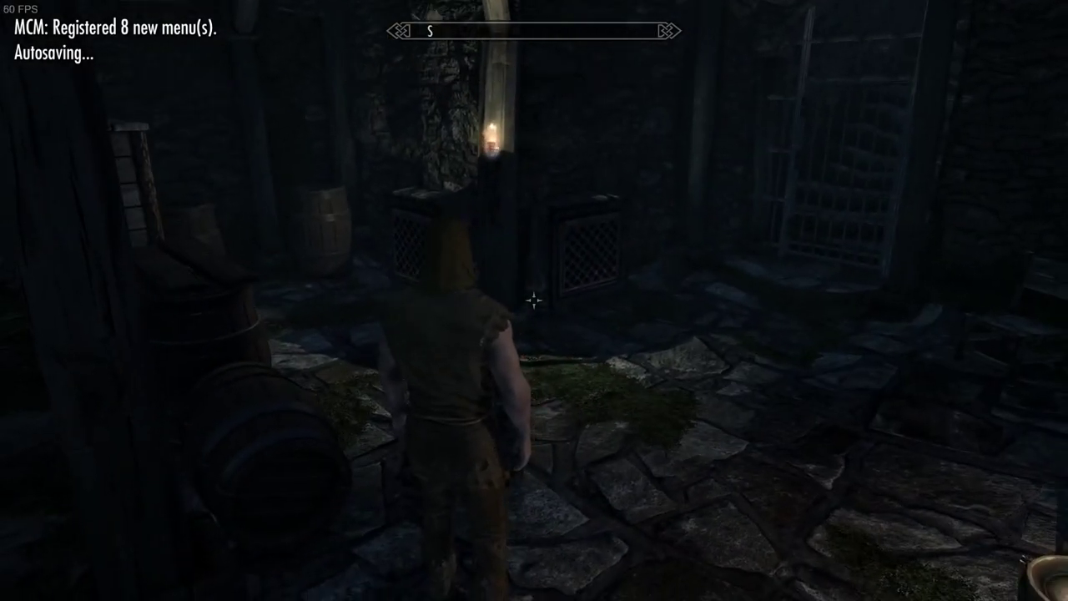
Step: Equip and ready the Flames spell, then open the Journal's System page
{"action": "key", "text": "p"}
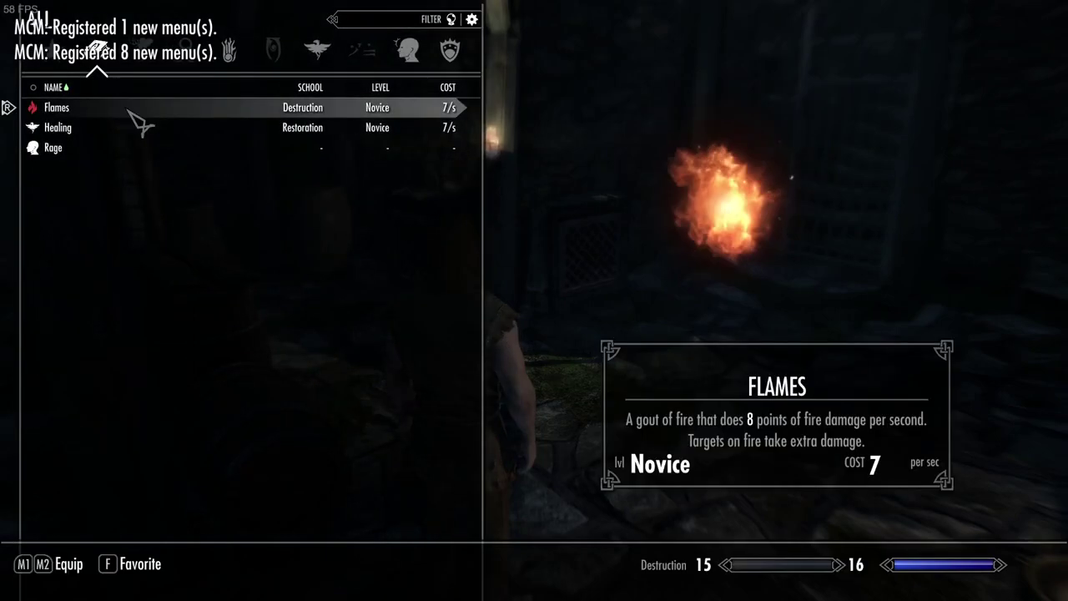
{"action": "key", "text": "Tab"}
{"action": "key", "text": "r"}
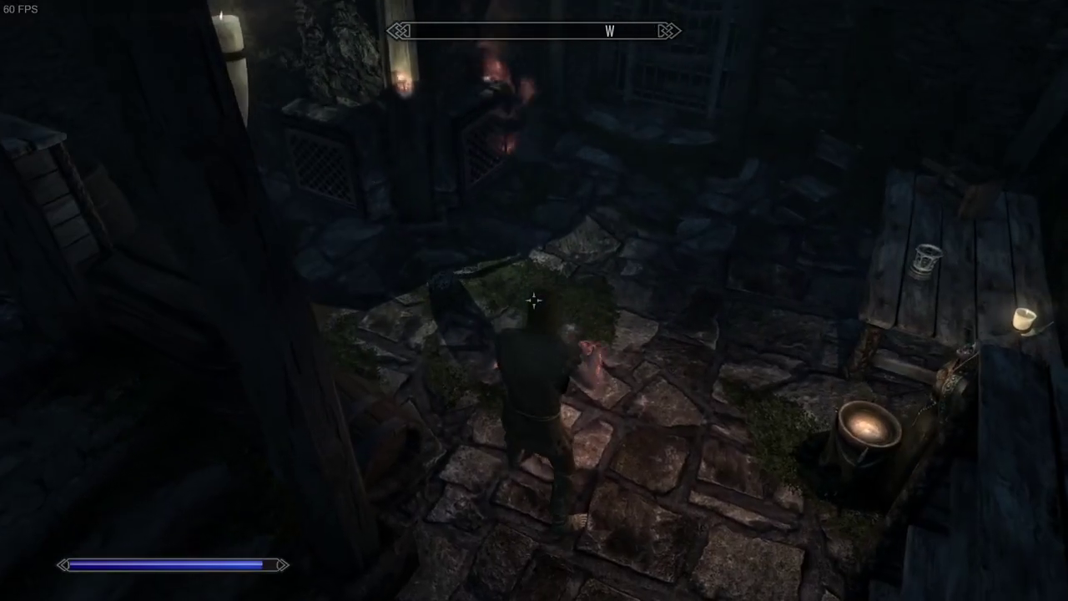
{"action": "key", "text": "1"}
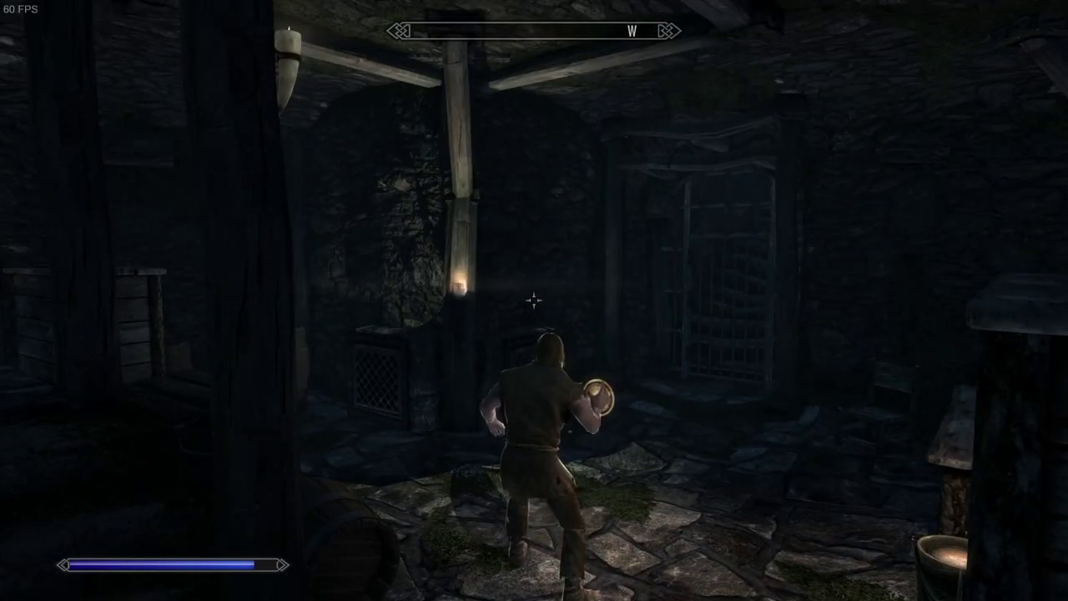
{"action": "key", "text": "j"}
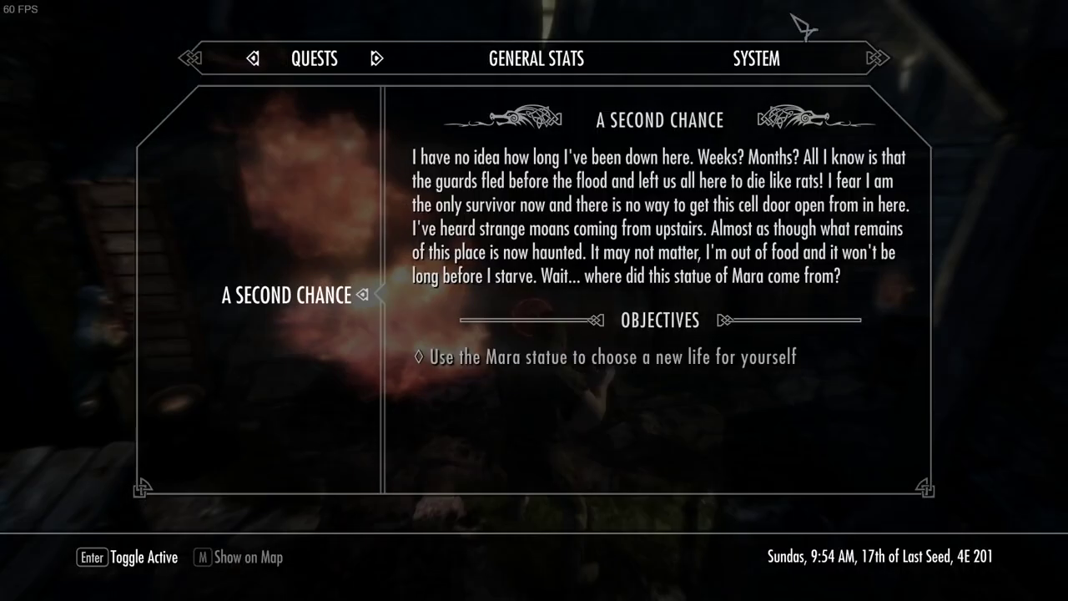
{"action": "left_click", "coordinate": [802, 63]}
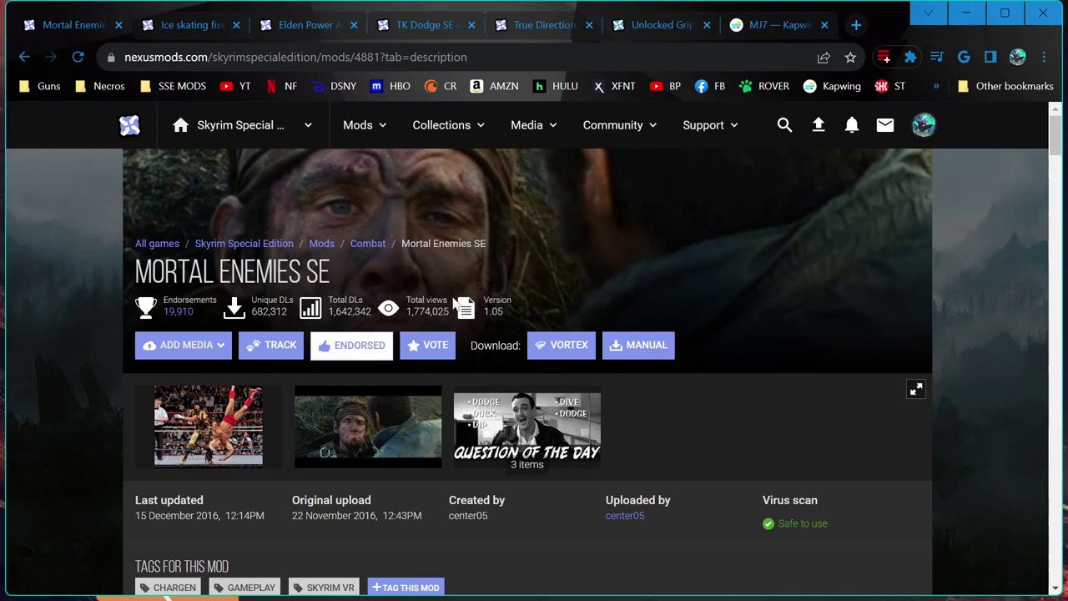
Step: Scroll through the Mortal Enemies SE mod page
{"action": "scroll", "coordinate": [242, 511], "scroll_direction": "down", "scroll_amount": 2}
{"action": "scroll", "coordinate": [346, 274], "scroll_direction": "up", "scroll_amount": 2}
Step: Review the Ice Skating Fixed file list, then search the TK Dodge SE page for 'nemesis'
{"action": "left_click", "coordinate": [203, 26]}
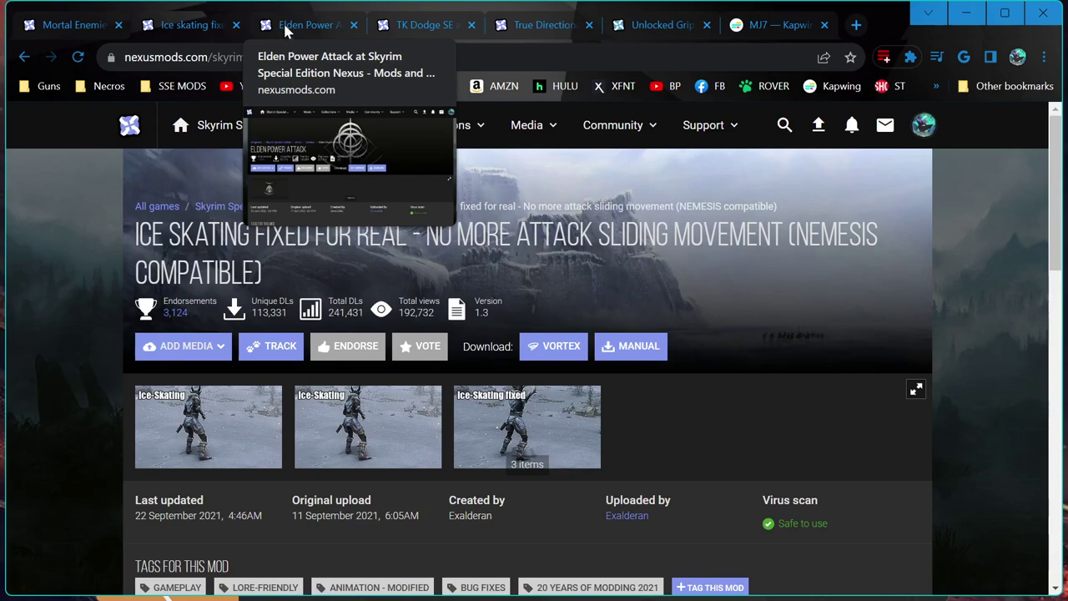
{"action": "left_click", "coordinate": [224, 310]}
{"action": "scroll", "coordinate": [401, 251], "scroll_direction": "up", "scroll_amount": 5}
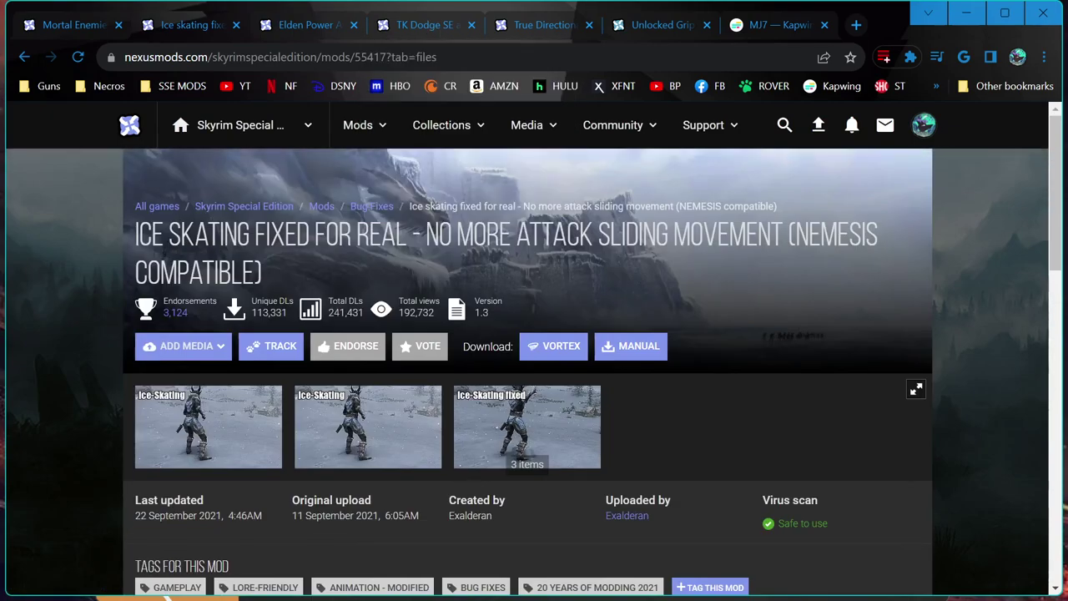
{"action": "scroll", "coordinate": [534, 376], "scroll_direction": "down", "scroll_amount": 4}
{"action": "scroll", "coordinate": [718, 248], "scroll_direction": "up", "scroll_amount": 4}
{"action": "left_click", "coordinate": [426, 25]}
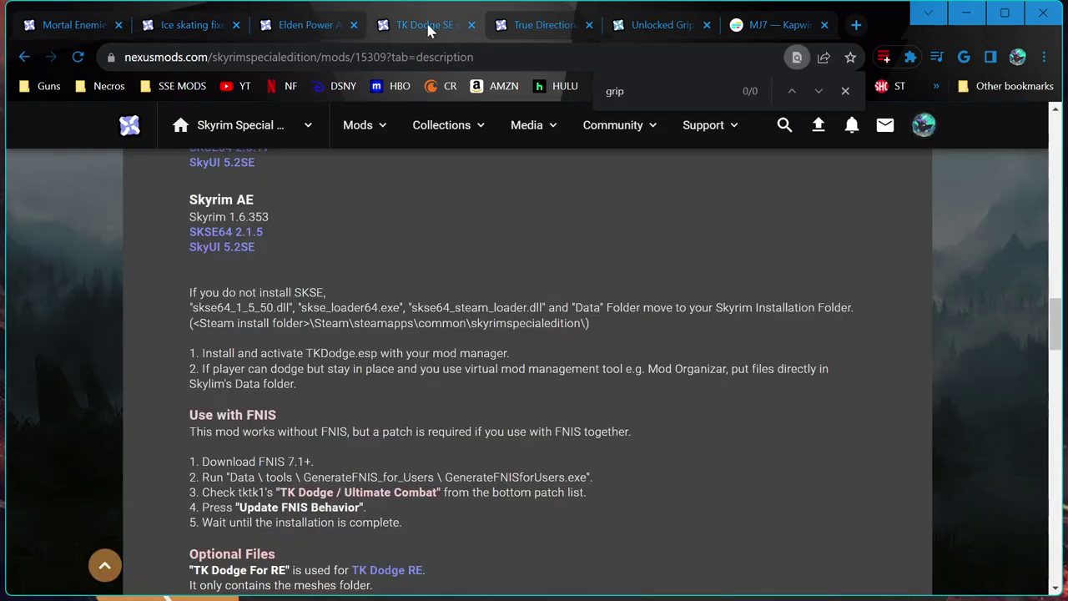
{"action": "type", "text": "nemesis"}
{"action": "scroll", "coordinate": [623, 425], "scroll_direction": "down", "scroll_amount": 10}
{"action": "left_click", "coordinate": [302, 26]}
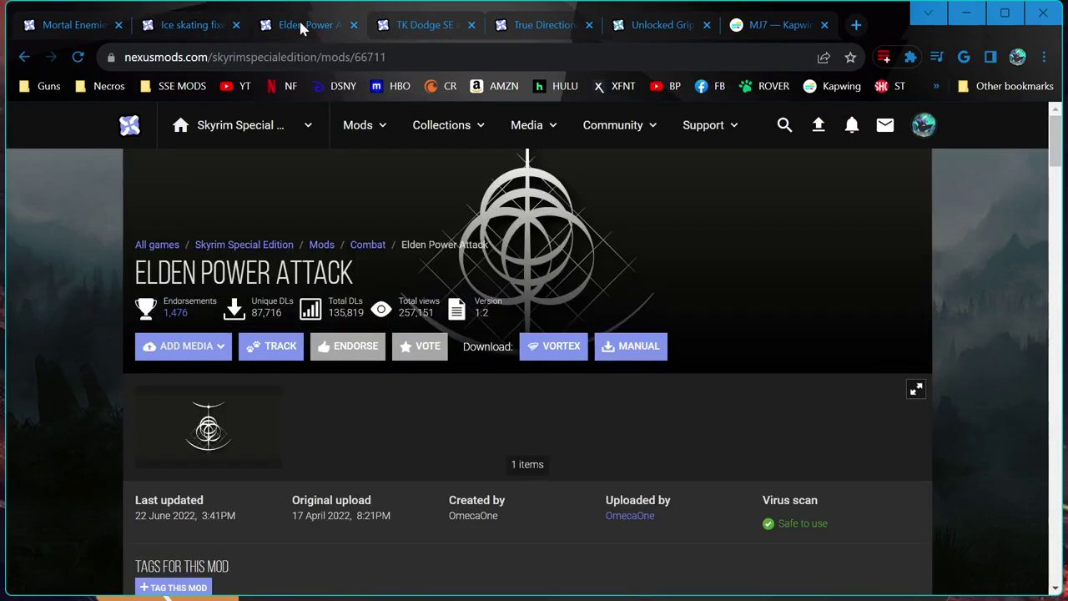
{"action": "scroll", "coordinate": [379, 365], "scroll_direction": "down", "scroll_amount": 12}
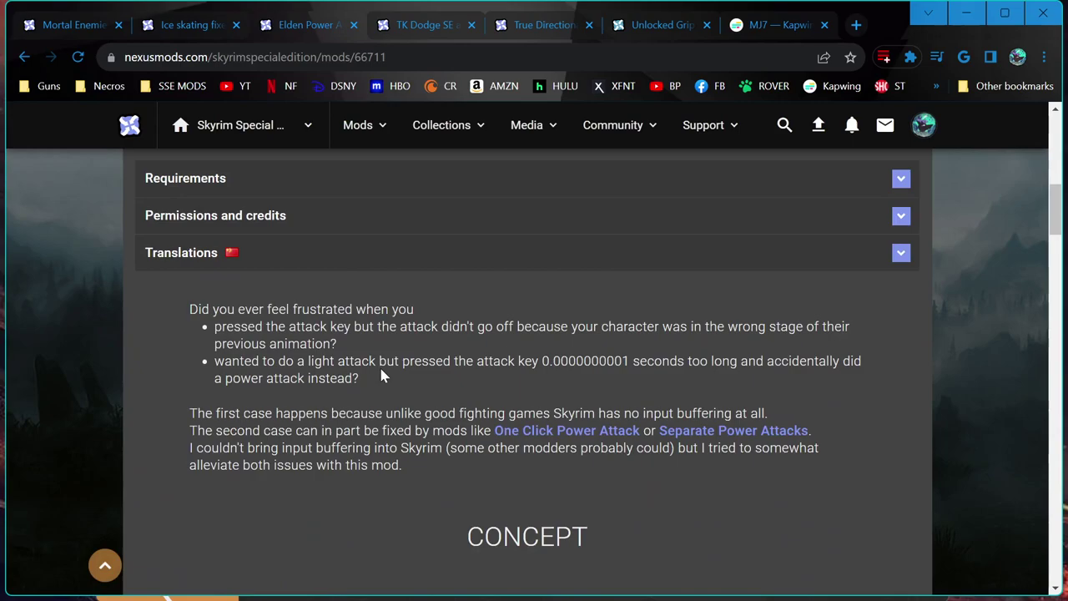
{"action": "scroll", "coordinate": [381, 375], "scroll_direction": "down", "scroll_amount": 5}
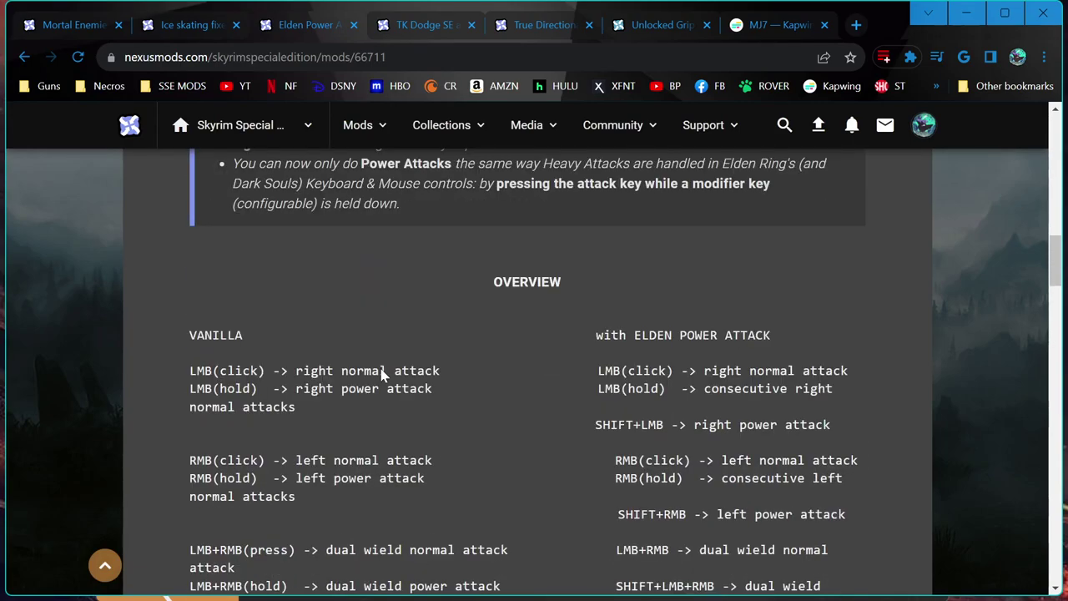
{"action": "scroll", "coordinate": [381, 374], "scroll_direction": "down", "scroll_amount": 1}
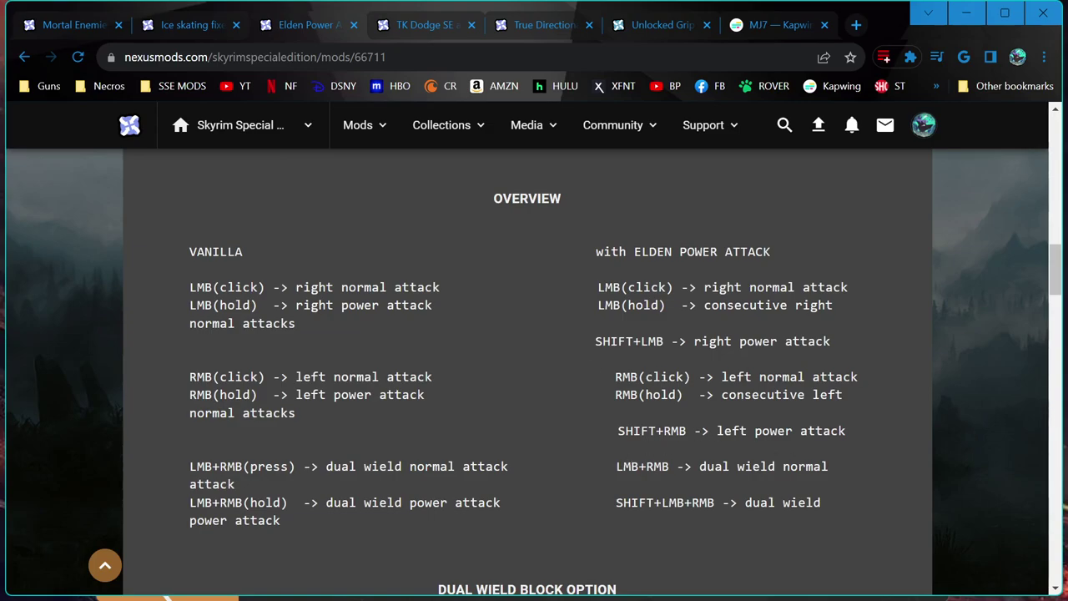
{"action": "scroll", "coordinate": [484, 370], "scroll_direction": "down", "scroll_amount": 3}
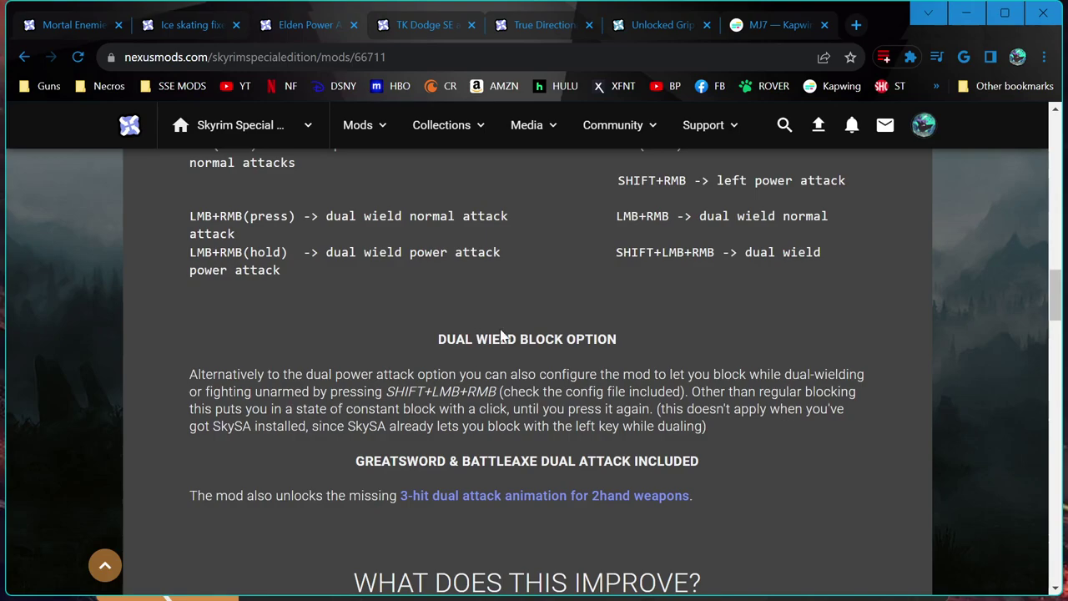
Step: Browse the TK Dodge SE file list, then switch to the True Directional Movement page
{"action": "scroll", "coordinate": [501, 334], "scroll_direction": "down", "scroll_amount": 1}
{"action": "left_click", "coordinate": [422, 25]}
{"action": "scroll", "coordinate": [409, 400], "scroll_direction": "down", "scroll_amount": 2}
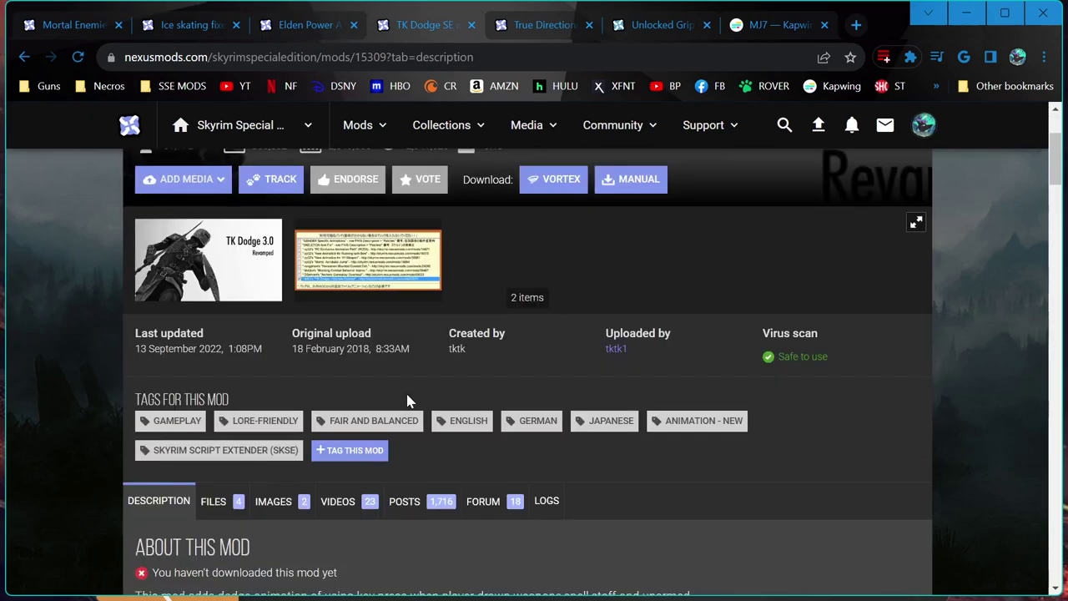
{"action": "scroll", "coordinate": [408, 401], "scroll_direction": "down", "scroll_amount": 4}
{"action": "left_click", "coordinate": [229, 170]}
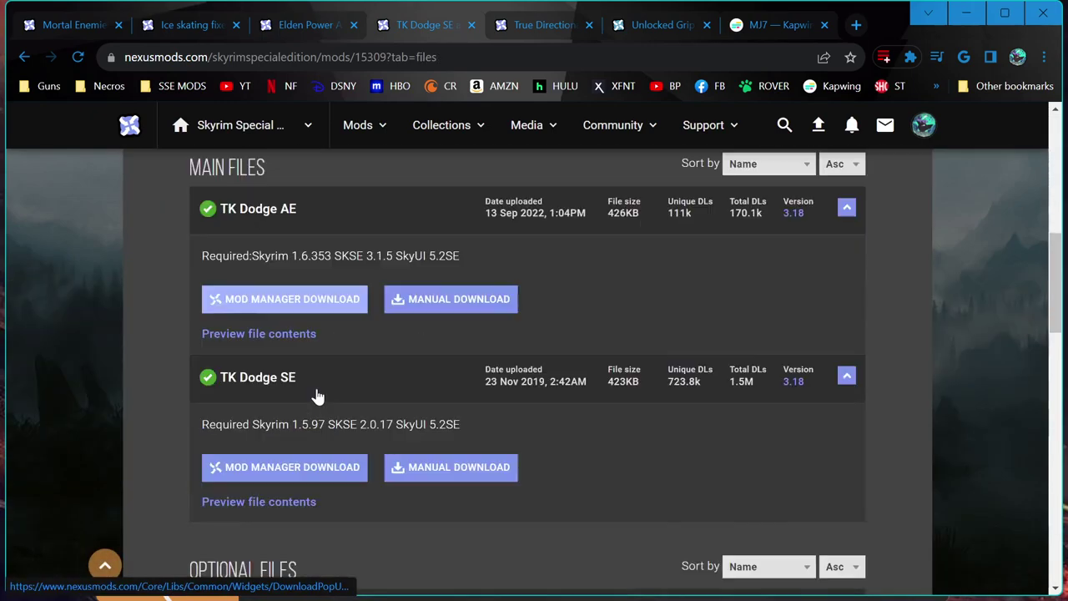
{"action": "scroll", "coordinate": [317, 397], "scroll_direction": "down", "scroll_amount": 3}
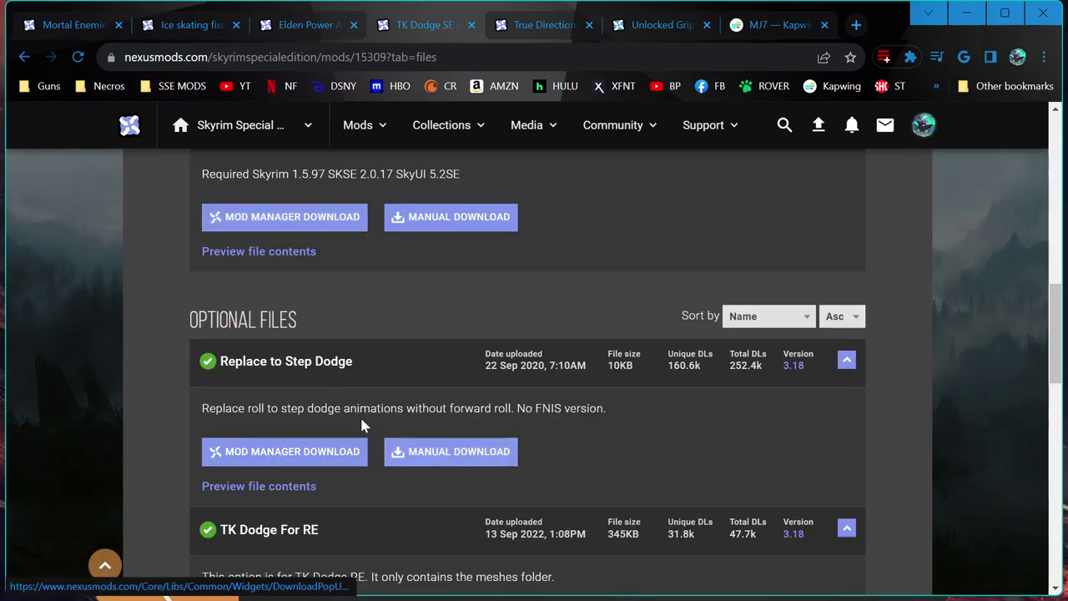
{"action": "scroll", "coordinate": [363, 434], "scroll_direction": "up", "scroll_amount": 10}
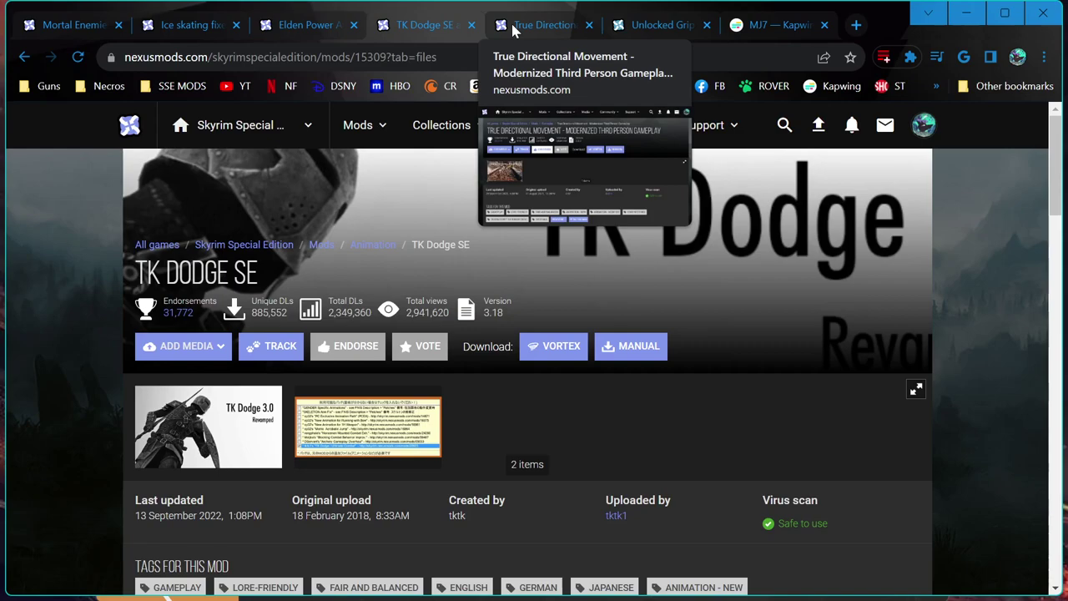
{"action": "left_click", "coordinate": [538, 25]}
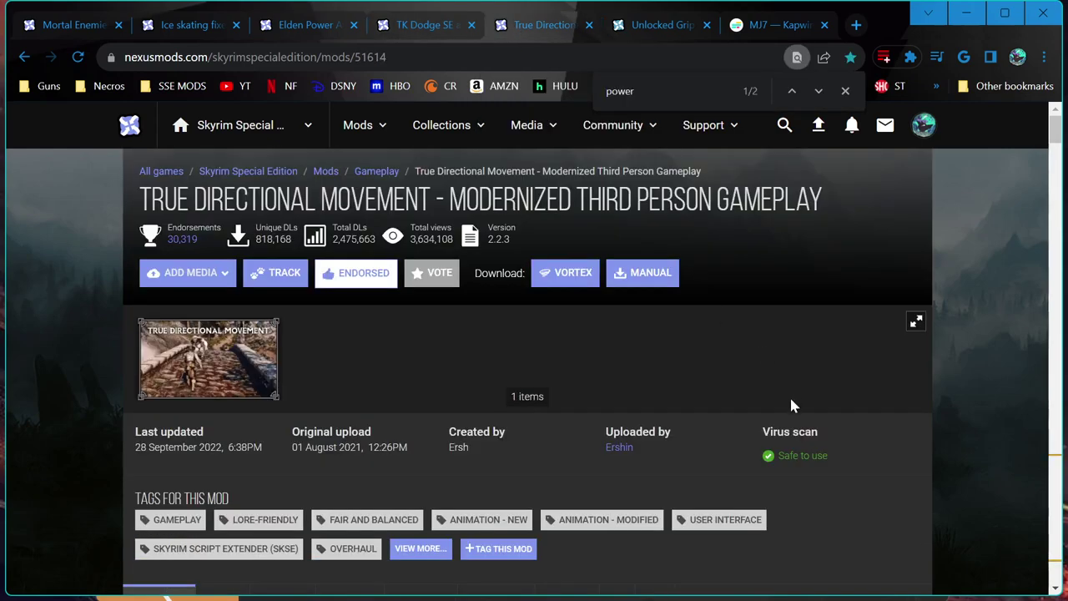
{"action": "scroll", "coordinate": [793, 405], "scroll_direction": "down", "scroll_amount": 8}
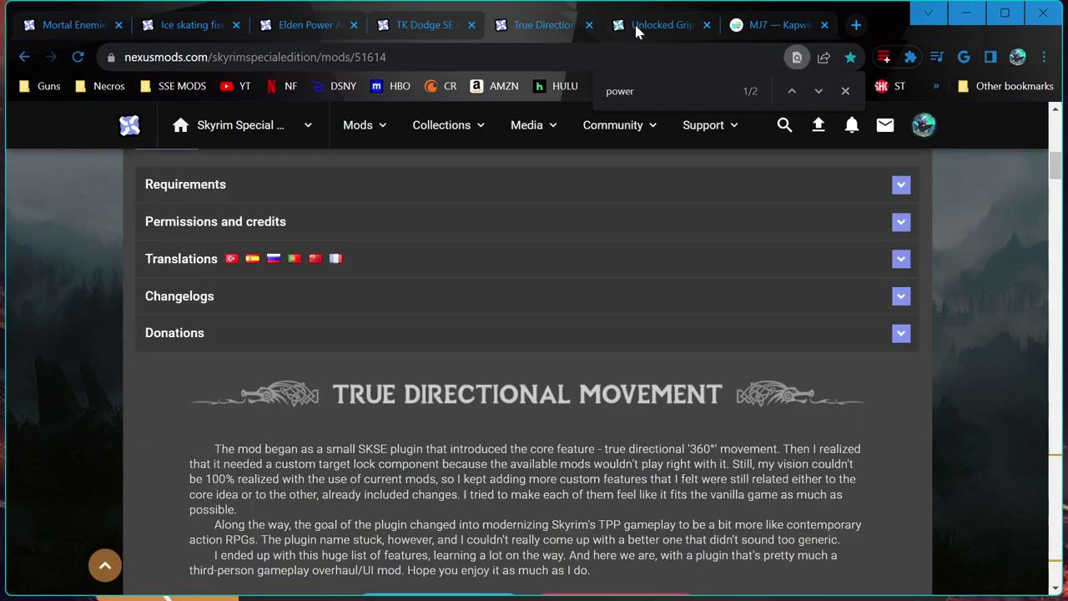
Step: Move the Unlocked Grip tab before True Directional Movement and browse its page back to the description
{"action": "left_click_drag", "start_coordinate": [635, 23], "coordinate": [536, 25]}
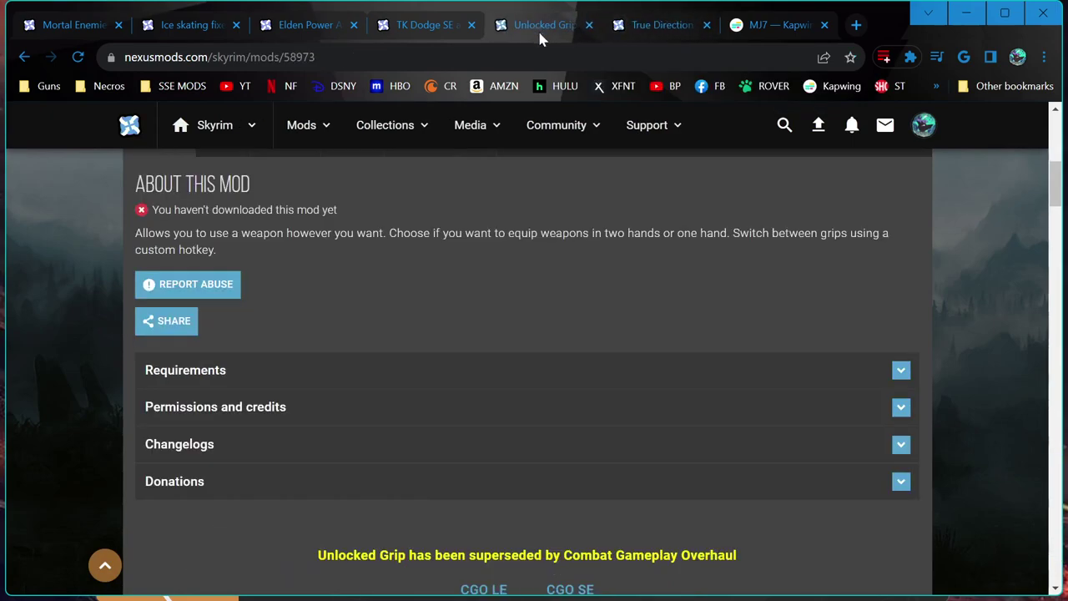
{"action": "scroll", "coordinate": [458, 397], "scroll_direction": "up", "scroll_amount": 1}
{"action": "scroll", "coordinate": [458, 398], "scroll_direction": "up", "scroll_amount": 5}
{"action": "scroll", "coordinate": [458, 397], "scroll_direction": "down", "scroll_amount": 6}
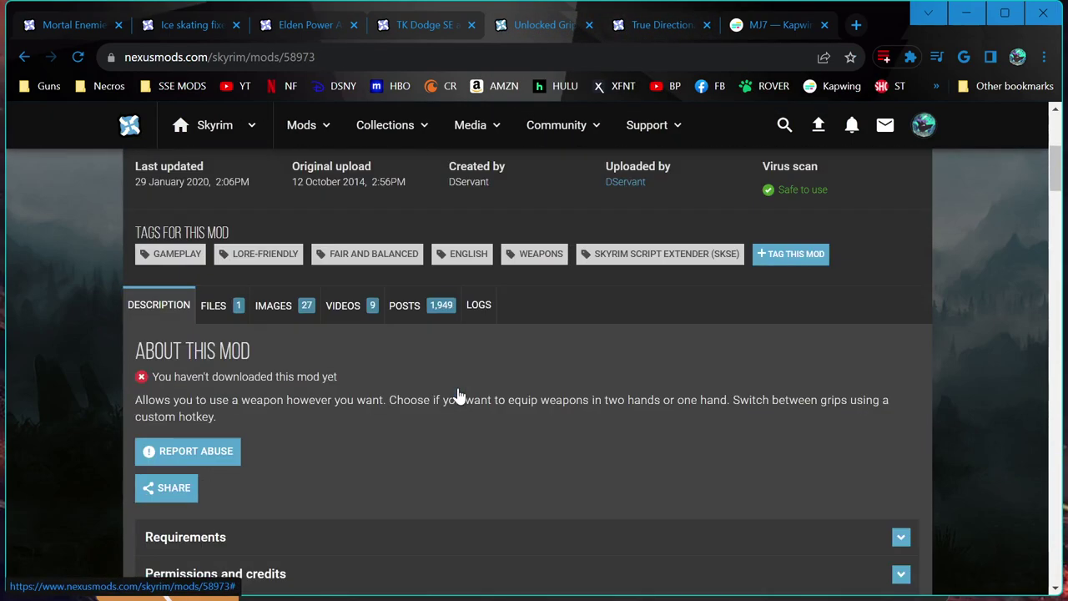
{"action": "scroll", "coordinate": [458, 398], "scroll_direction": "down", "scroll_amount": 3}
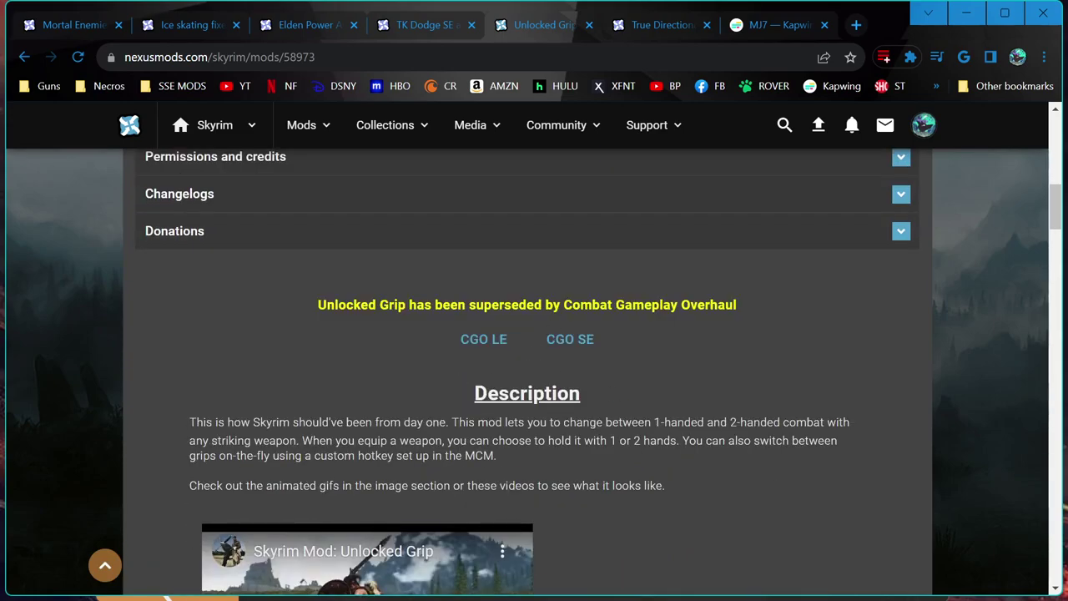
{"action": "scroll", "coordinate": [540, 345], "scroll_direction": "up", "scroll_amount": 8}
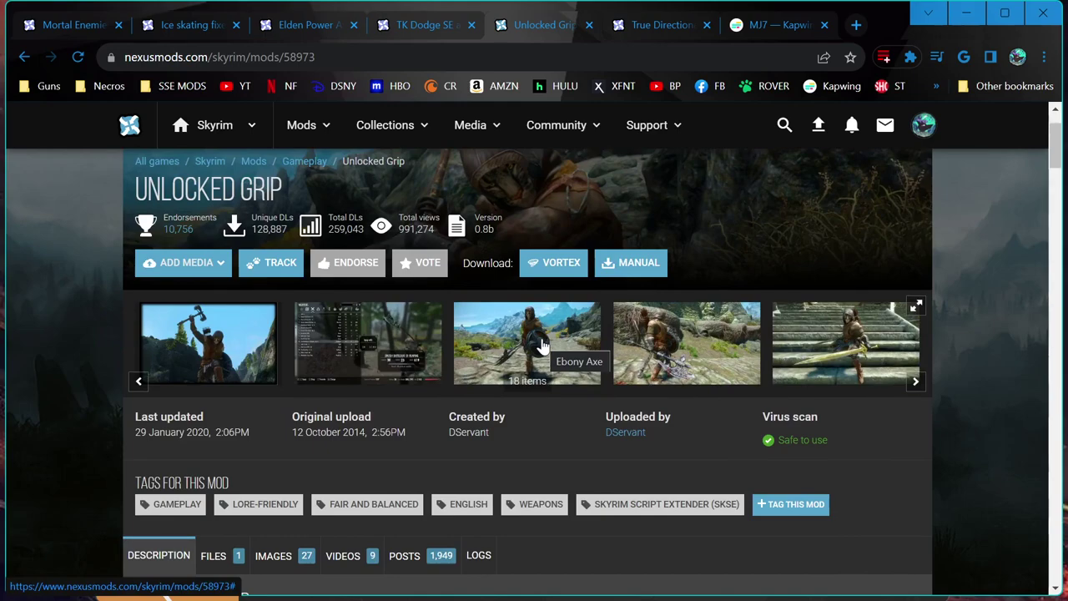
{"action": "scroll", "coordinate": [542, 345], "scroll_direction": "down", "scroll_amount": 5}
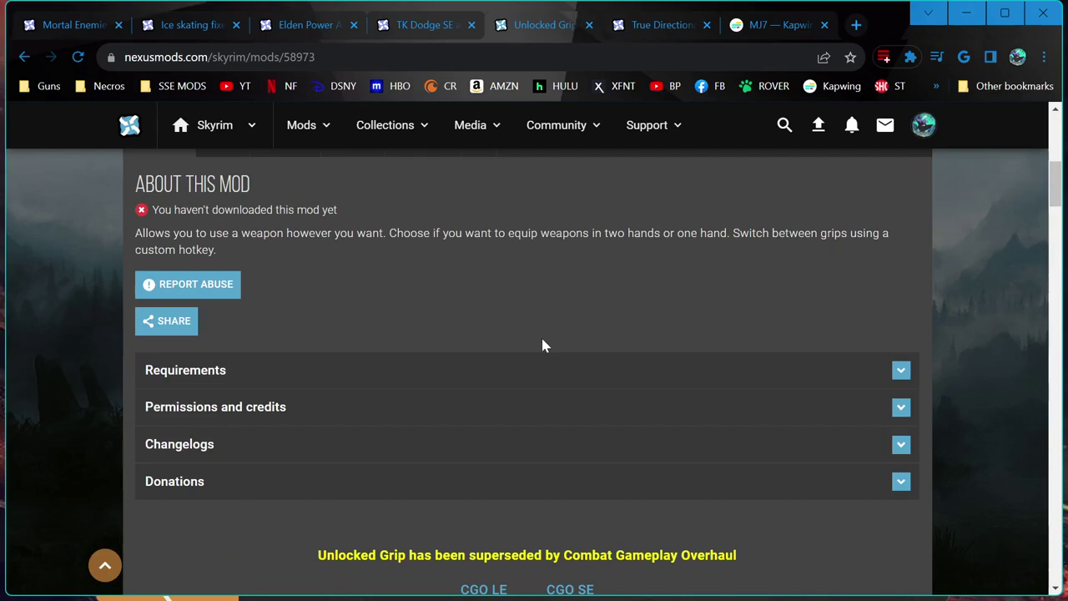
{"action": "scroll", "coordinate": [542, 345], "scroll_direction": "down", "scroll_amount": 5}
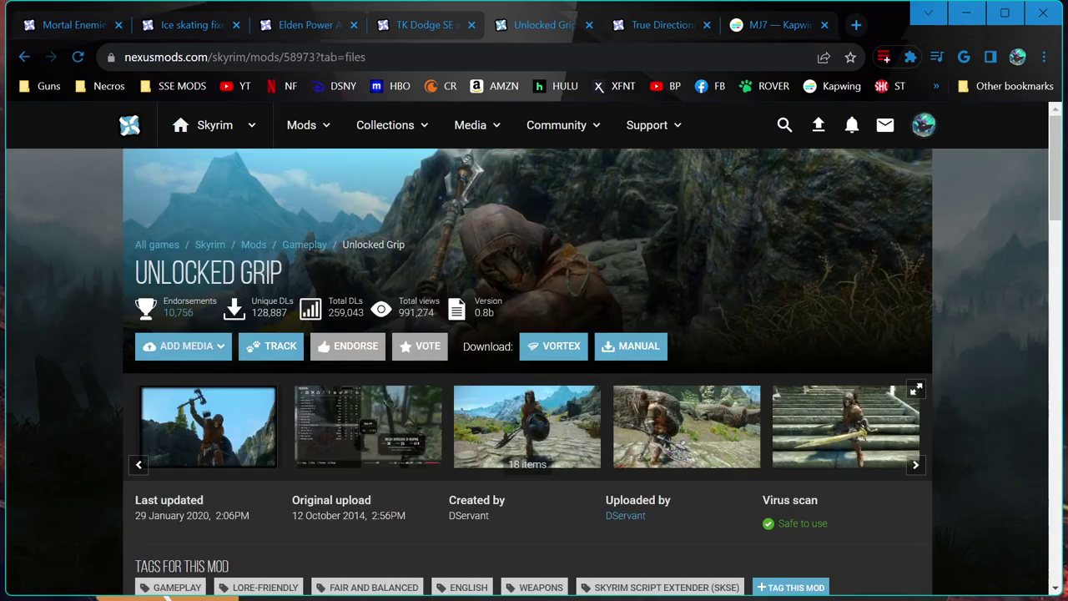
{"action": "scroll", "coordinate": [160, 417], "scroll_direction": "down", "scroll_amount": 2}
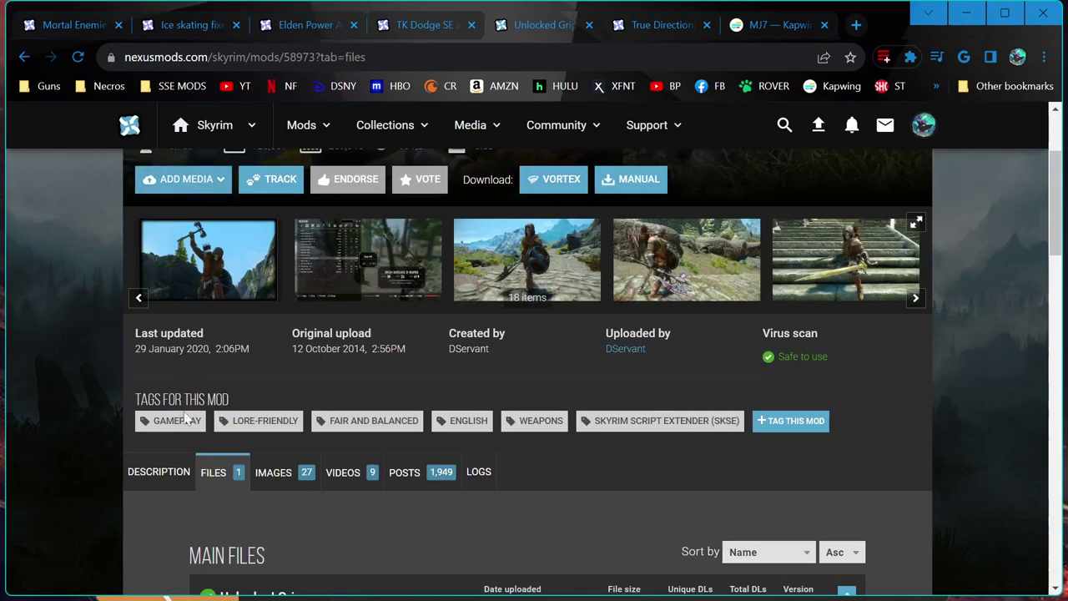
{"action": "left_click", "coordinate": [160, 473]}
{"action": "scroll", "coordinate": [494, 336], "scroll_direction": "up", "scroll_amount": 2}
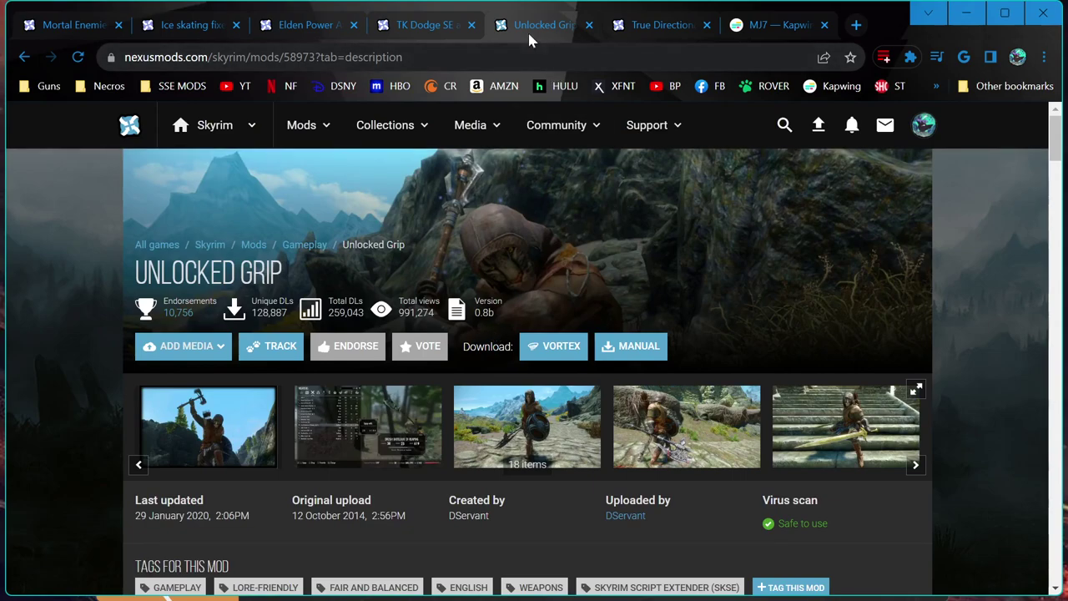
Step: Expand True Directional Movement's requirements and open TrueHUD in a new tab
{"action": "left_click", "coordinate": [659, 25]}
{"action": "left_click", "coordinate": [238, 184]}
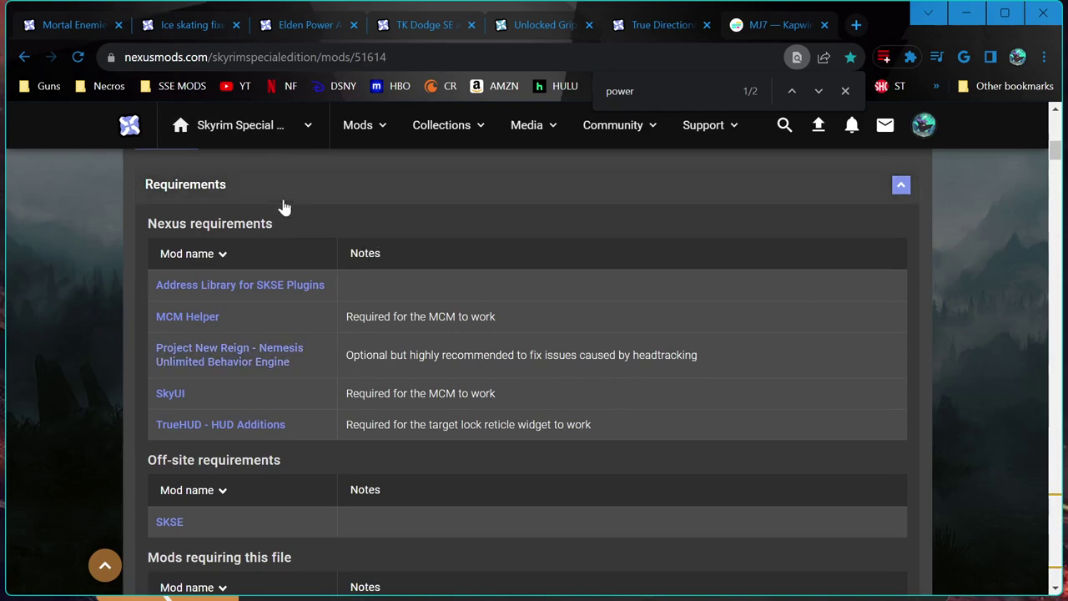
{"action": "right_click", "coordinate": [241, 424]}
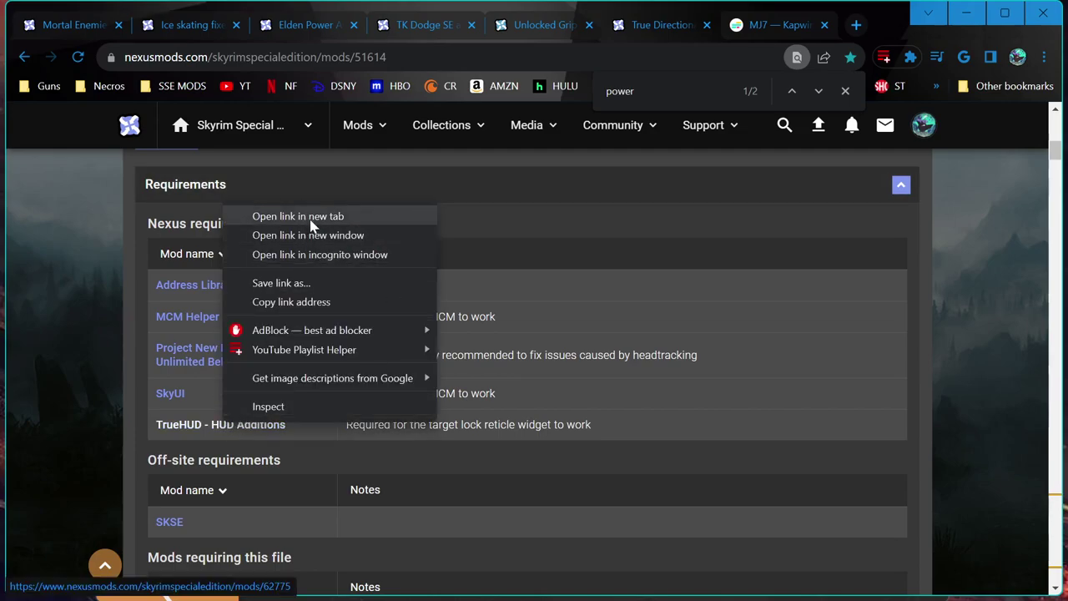
{"action": "left_click", "coordinate": [315, 219]}
{"action": "left_click", "coordinate": [680, 24]}
Step: Open MCM Helper in a new tab, then return to the Mortal Enemies SE page
{"action": "right_click", "coordinate": [209, 160]}
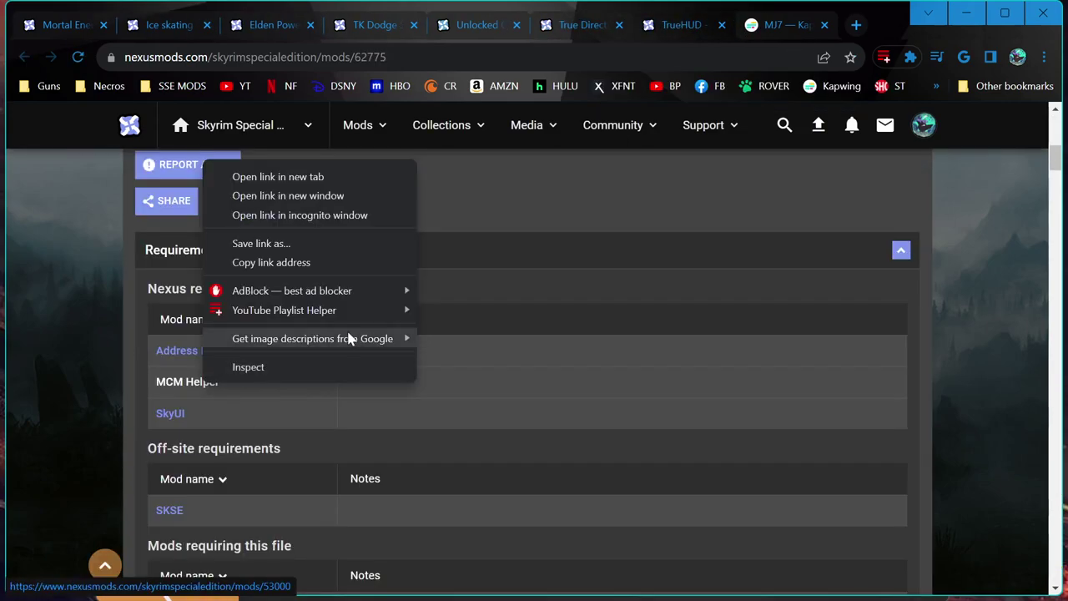
{"action": "left_click", "coordinate": [339, 179]}
{"action": "key", "text": "ctrl+shift+Tab"}
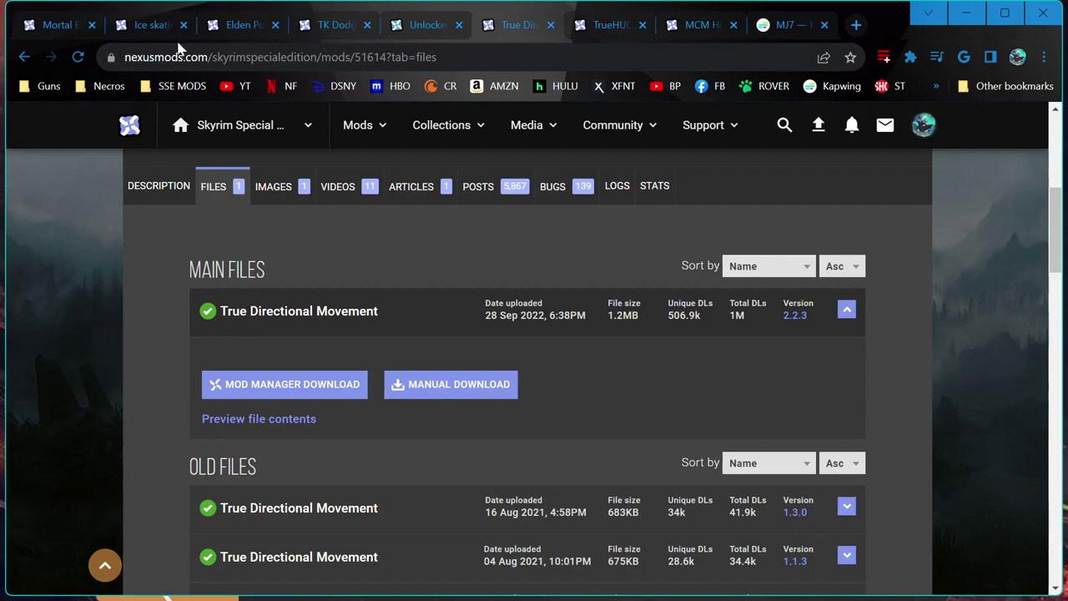
{"action": "mouse_move", "coordinate": [576, 594]}
{"action": "left_click", "coordinate": [50, 29]}
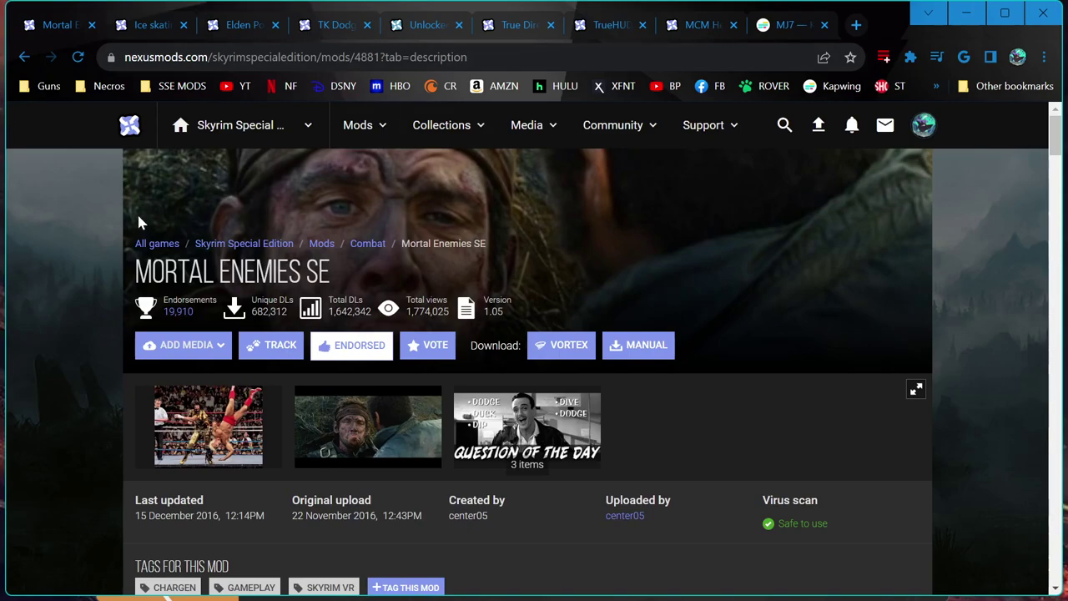
Step: Browse the Mortal Enemies SE and dTry's Key Utils file listings and search the page for install notes
{"action": "scroll", "coordinate": [56, 266], "scroll_direction": "down", "scroll_amount": 1}
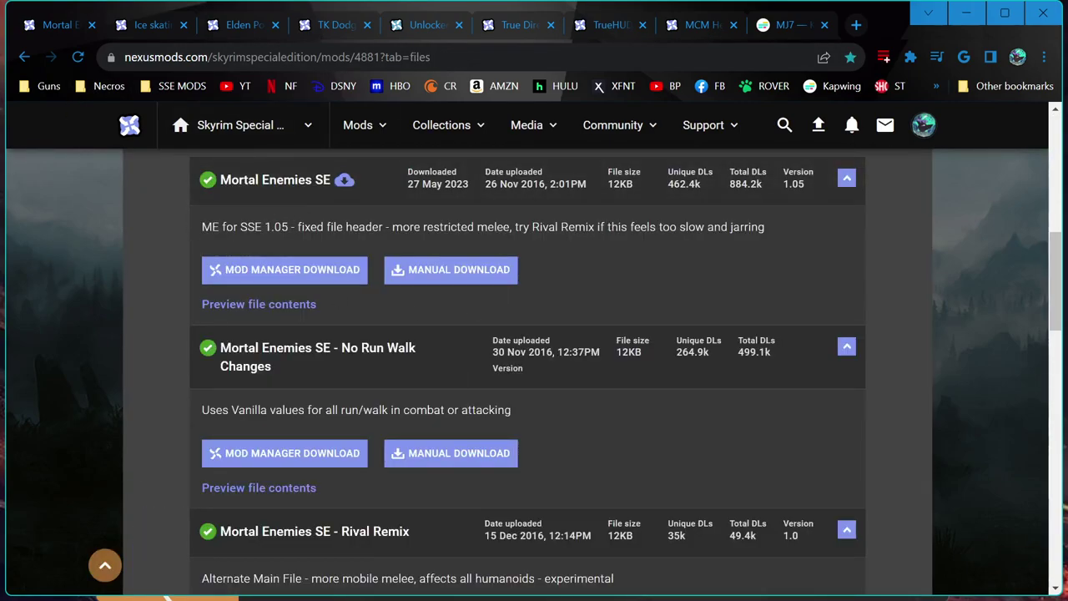
{"action": "scroll", "coordinate": [527, 376], "scroll_direction": "down", "scroll_amount": 1}
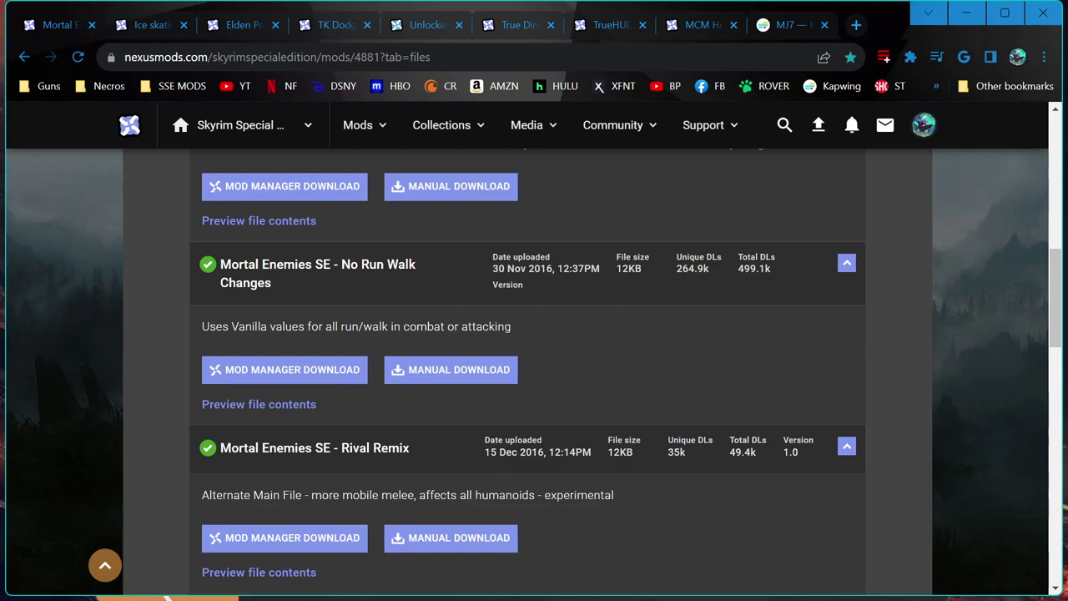
{"action": "scroll", "coordinate": [290, 370], "scroll_direction": "up", "scroll_amount": 3}
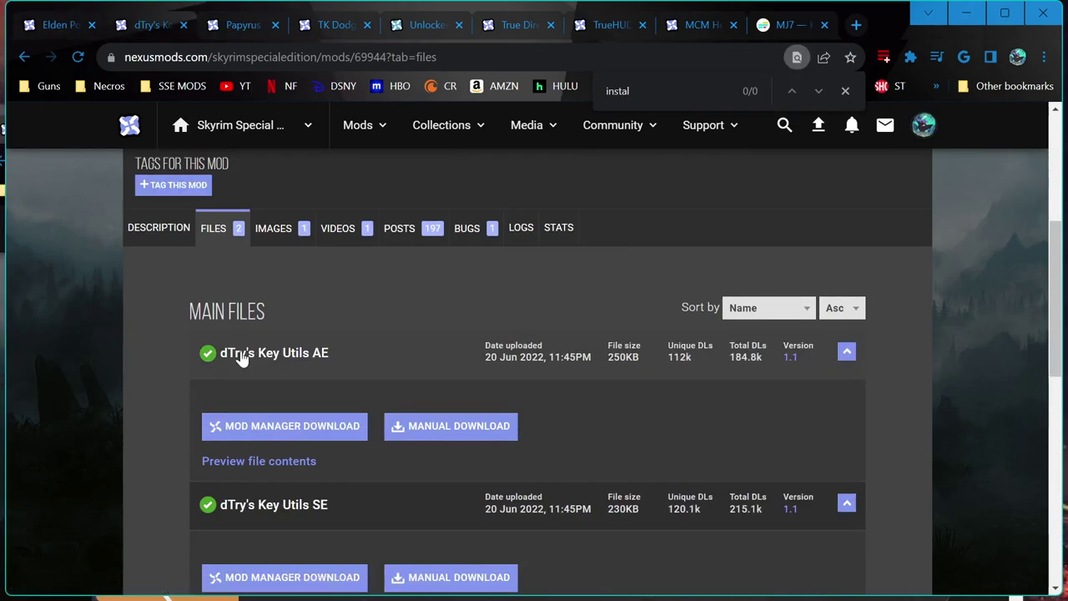
{"action": "scroll", "coordinate": [241, 358], "scroll_direction": "down", "scroll_amount": 1}
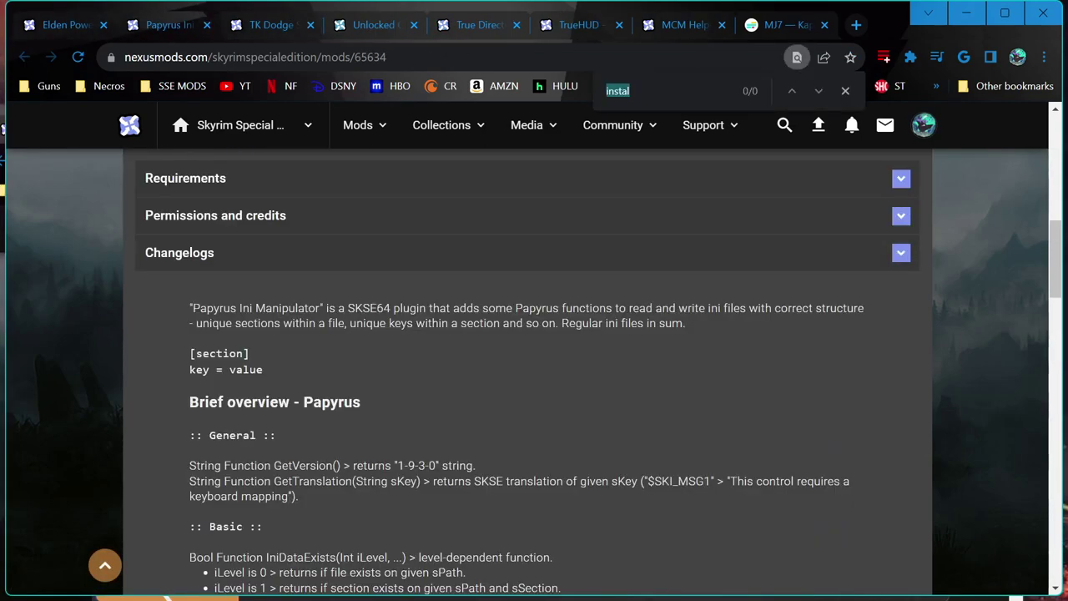
{"action": "key", "text": "ctrl+f"}
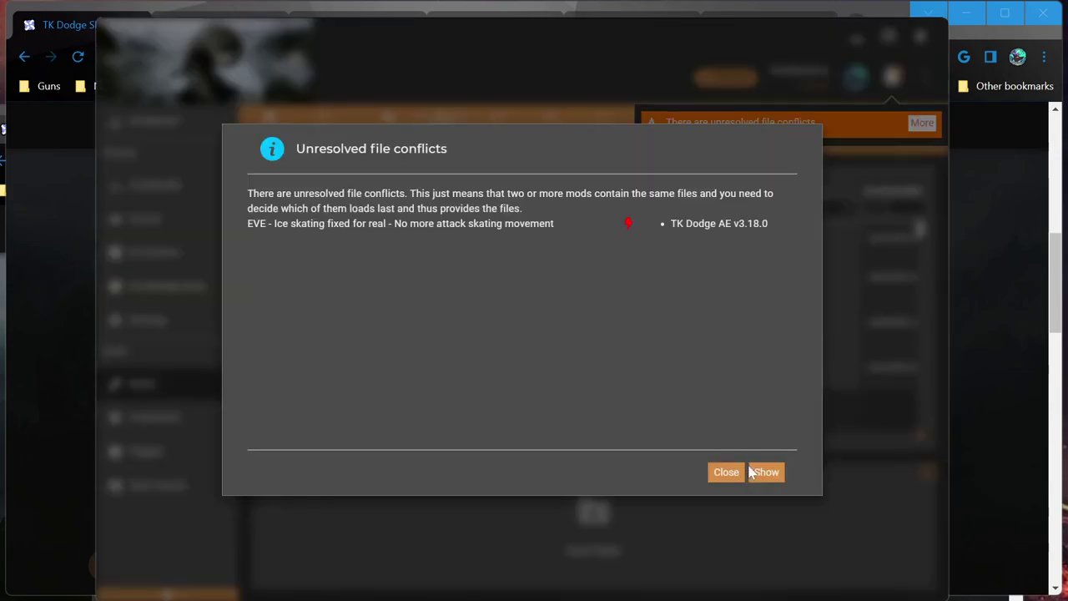
Step: In the conflict details, set EVE to 'after' and TK Dodge AE to 'before', then save the rule
{"action": "left_click", "coordinate": [763, 471]}
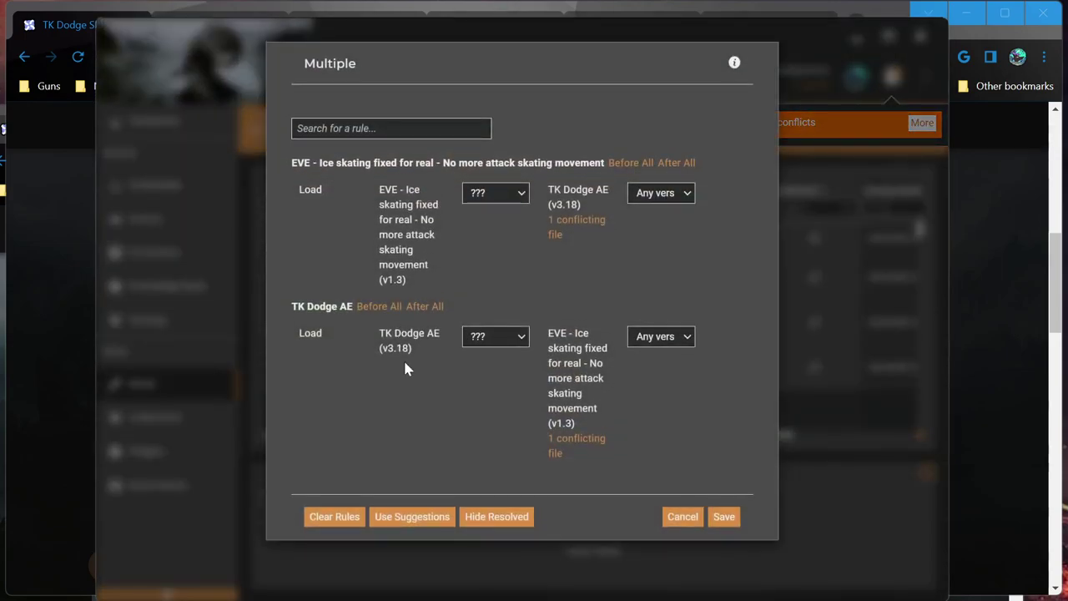
{"action": "mouse_move", "coordinate": [578, 226]}
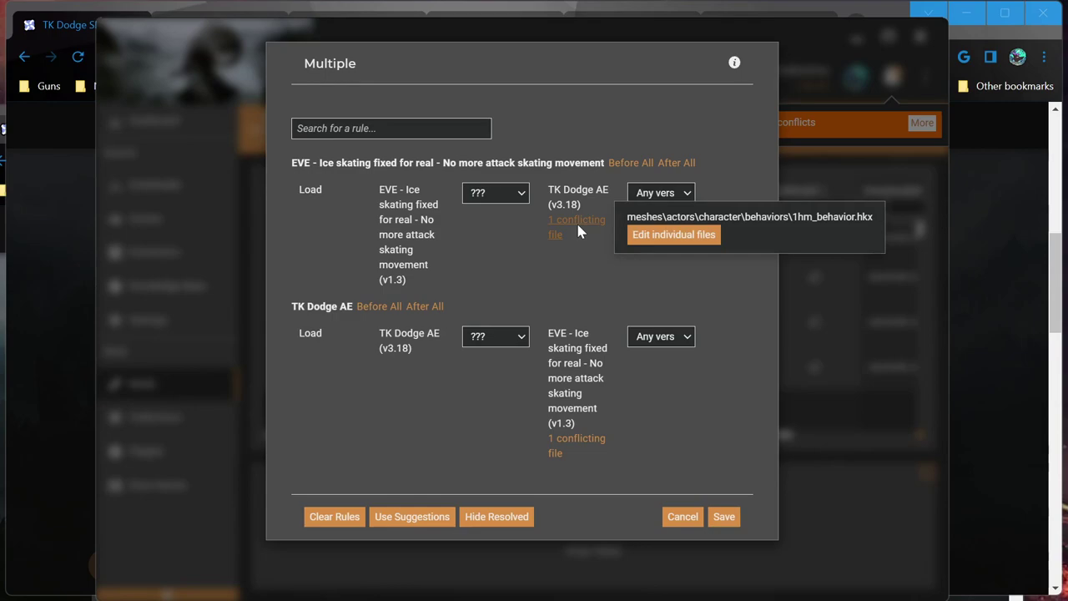
{"action": "left_click", "coordinate": [495, 193]}
{"action": "left_click", "coordinate": [483, 227]}
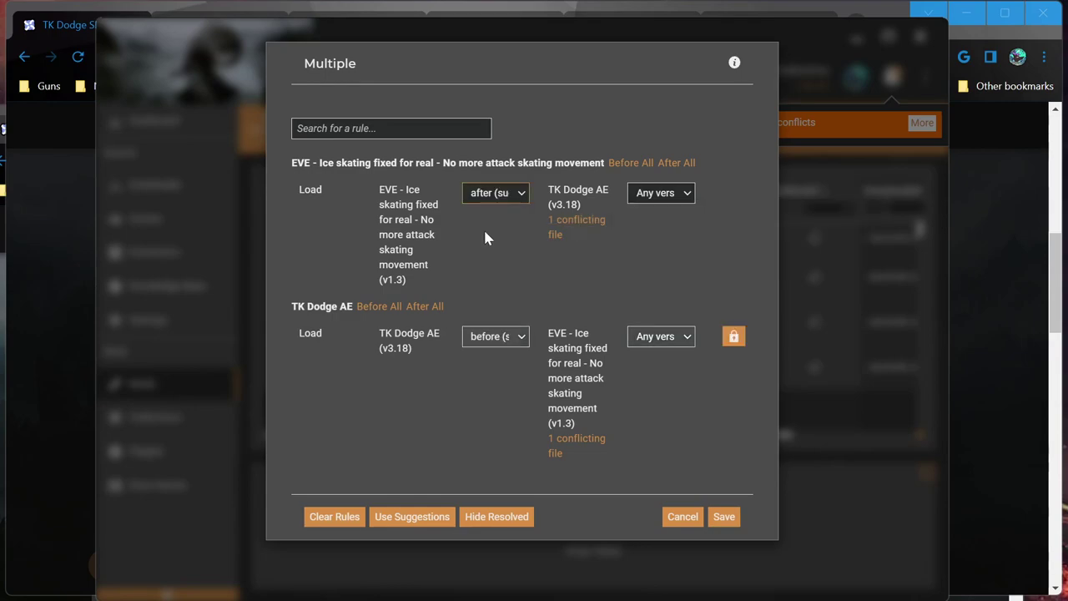
{"action": "left_click", "coordinate": [723, 517]}
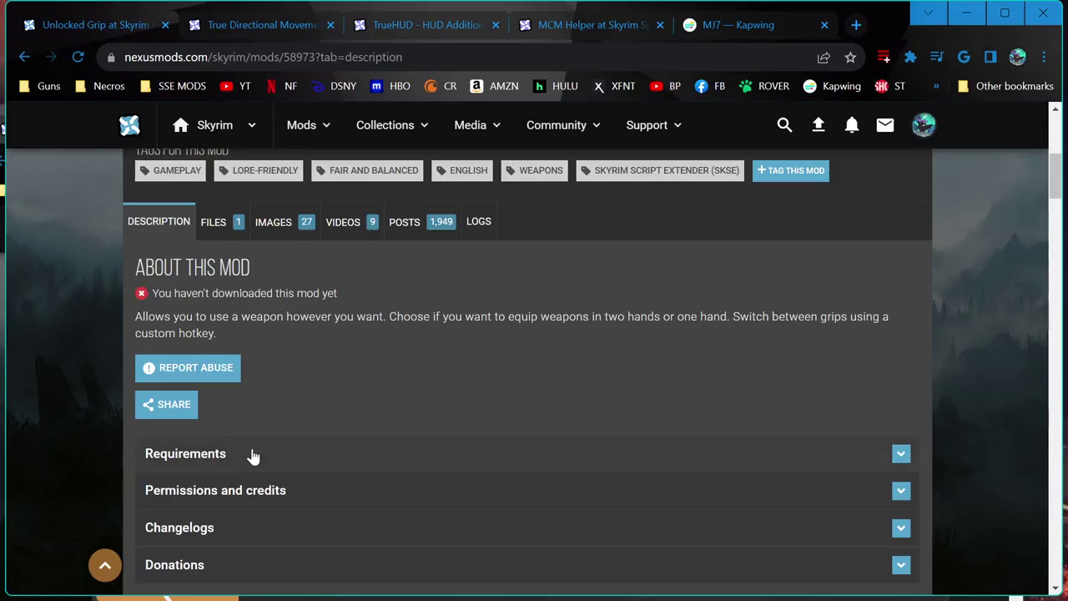
Step: Review Unlocked Grip's requirements list and search its page for 'instal'
{"action": "left_click", "coordinate": [252, 454]}
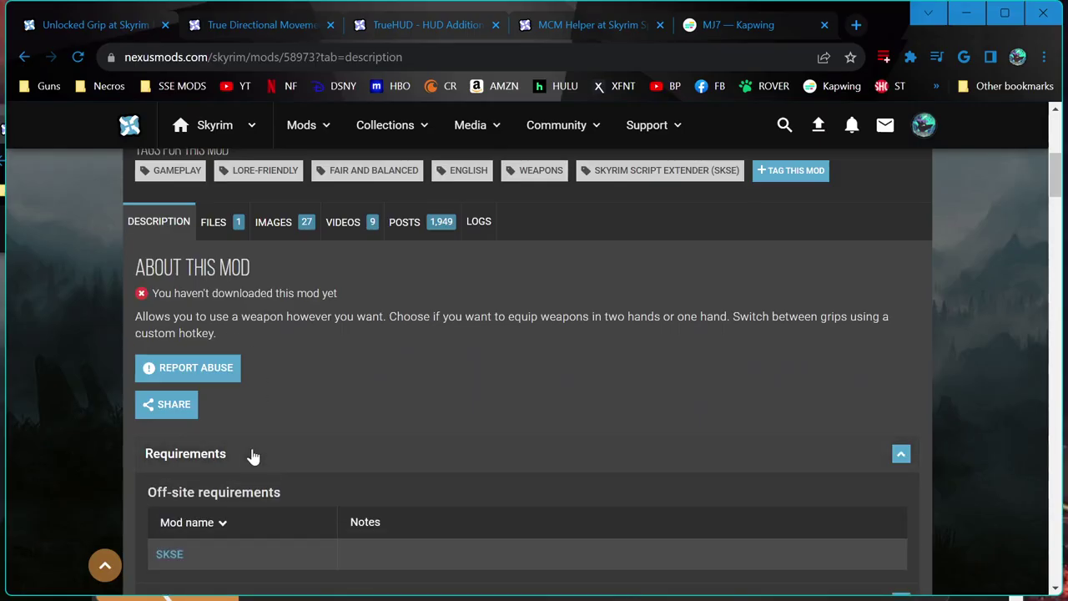
{"action": "scroll", "coordinate": [253, 456], "scroll_direction": "down", "scroll_amount": 2}
{"action": "left_click", "coordinate": [231, 288]}
{"action": "key", "text": "ctrl+f"}
{"action": "type", "text": "instal"}
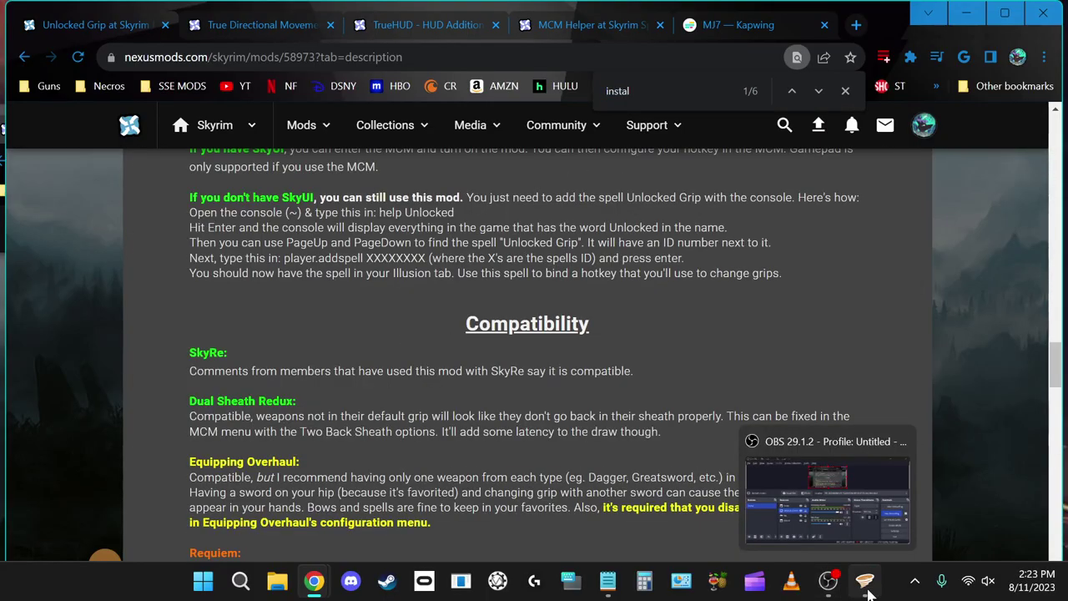
Step: Filter Vortex's installed mods for 'dual', then return to the Unlocked Grip page
{"action": "left_click", "coordinate": [866, 581]}
{"action": "left_click", "coordinate": [398, 207]}
{"action": "type", "text": "du"}
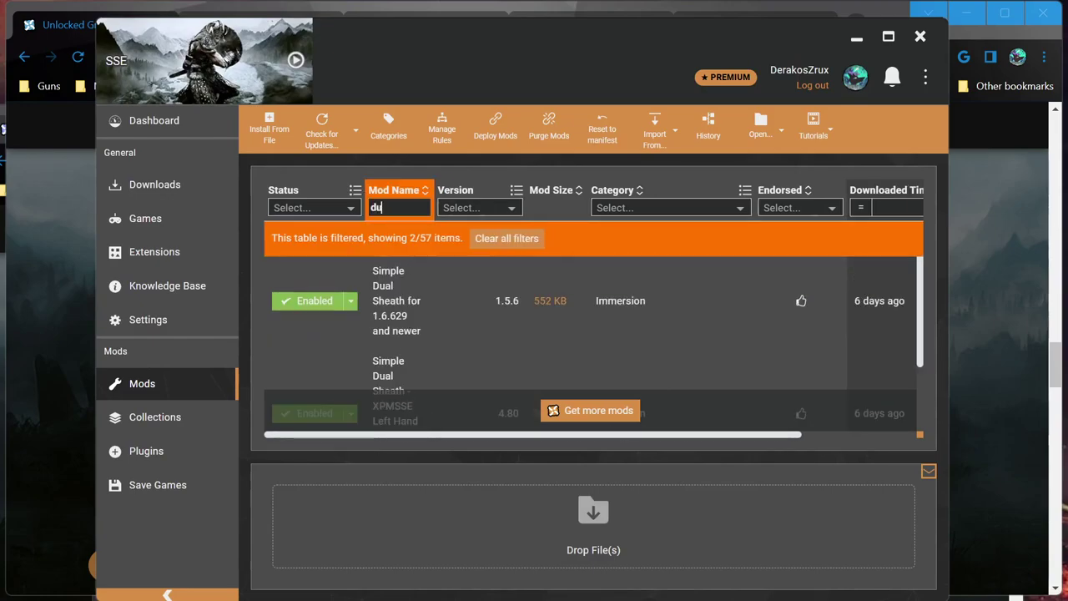
{"action": "type", "text": "al"}
{"action": "key", "text": "BackSpace"}
{"action": "key", "text": "BackSpace"}
{"action": "key", "text": "BackSpace"}
{"action": "key", "text": "alt+Tab"}
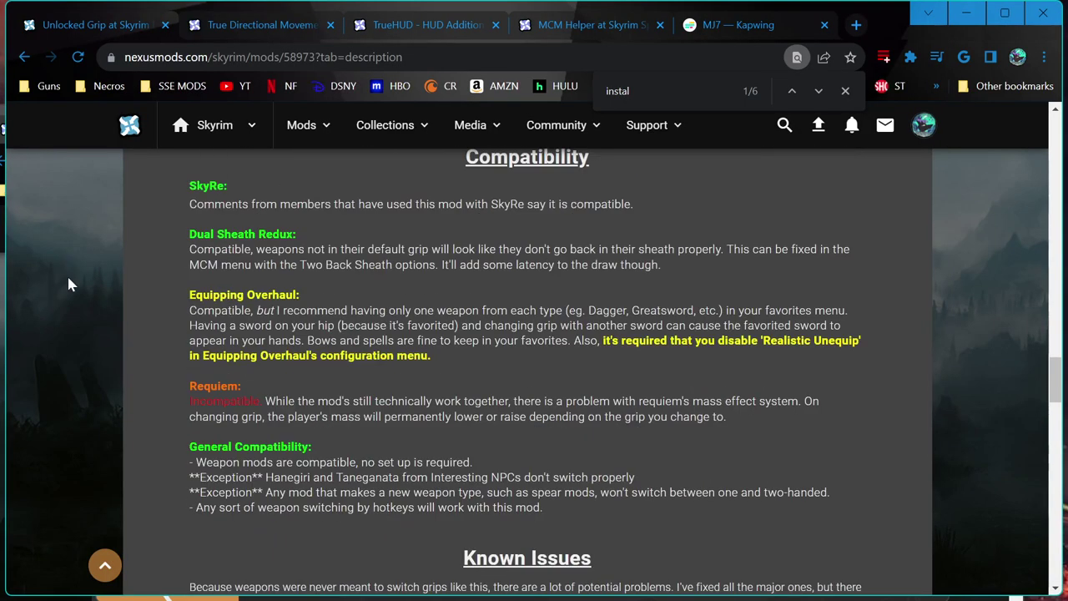
Step: Check Unlocked Grip's download files, then read the Getting Started section of its description
{"action": "scroll", "coordinate": [65, 282], "scroll_direction": "up", "scroll_amount": 10}
{"action": "scroll", "coordinate": [65, 282], "scroll_direction": "down", "scroll_amount": 4}
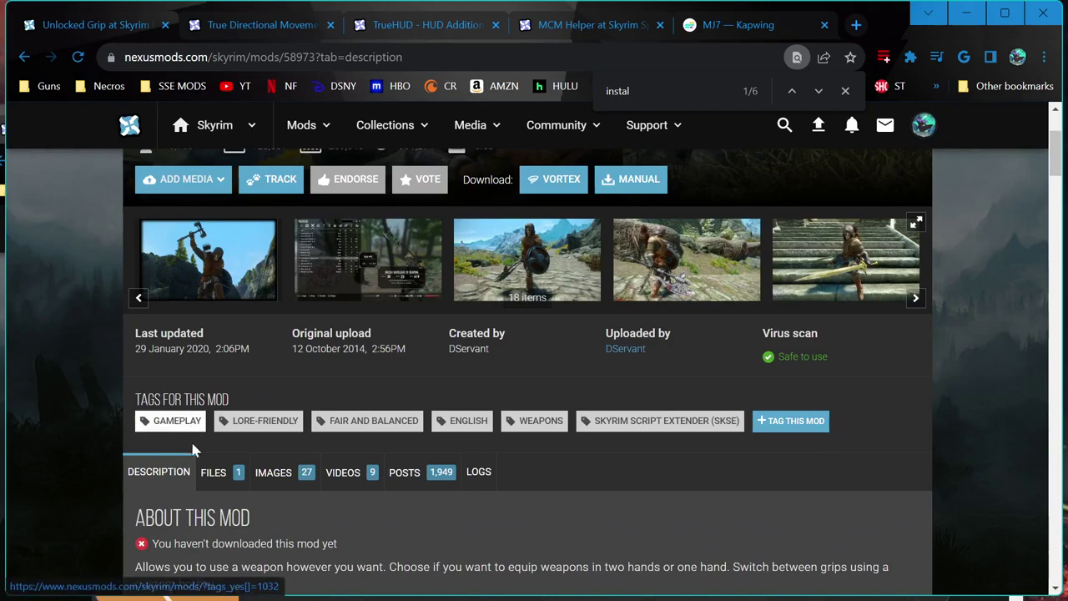
{"action": "left_click", "coordinate": [221, 464]}
{"action": "scroll", "coordinate": [220, 459], "scroll_direction": "down", "scroll_amount": 3}
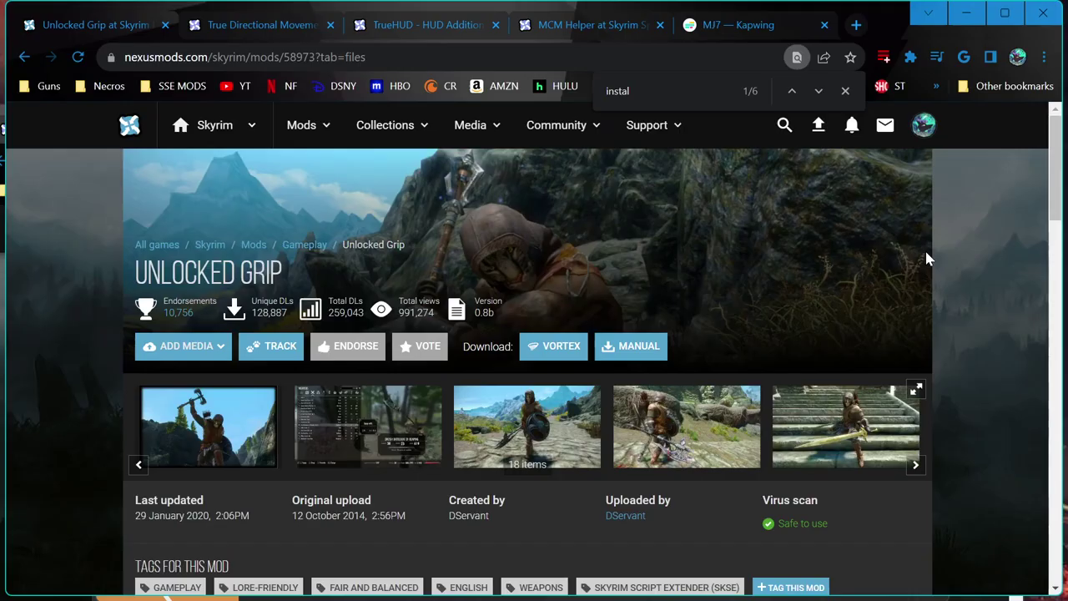
{"action": "scroll", "coordinate": [925, 248], "scroll_direction": "down", "scroll_amount": 4}
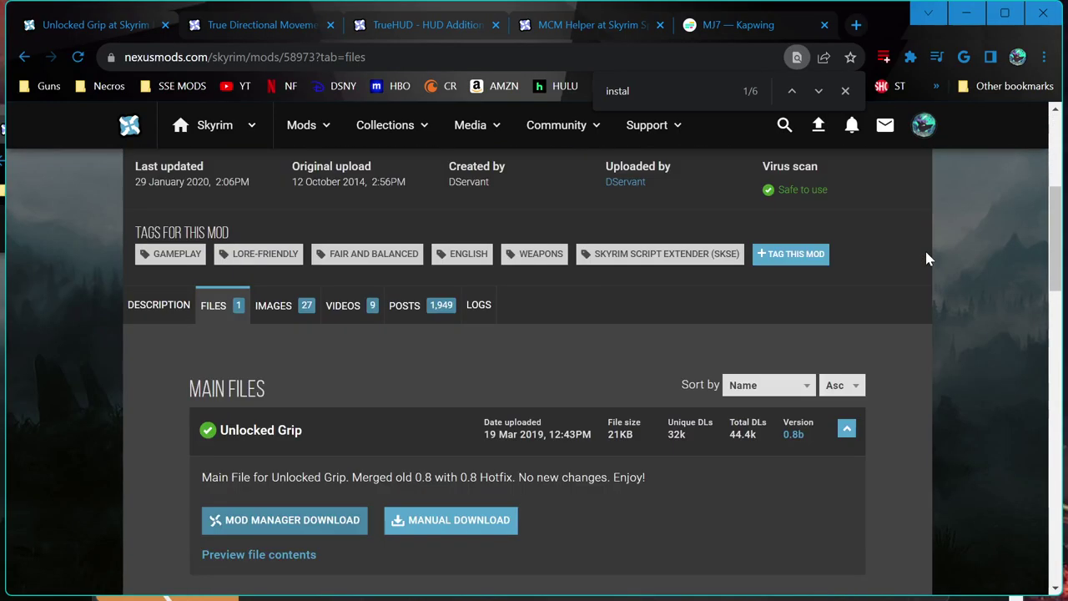
{"action": "left_click", "coordinate": [134, 305]}
{"action": "scroll", "coordinate": [69, 255], "scroll_direction": "down", "scroll_amount": 3}
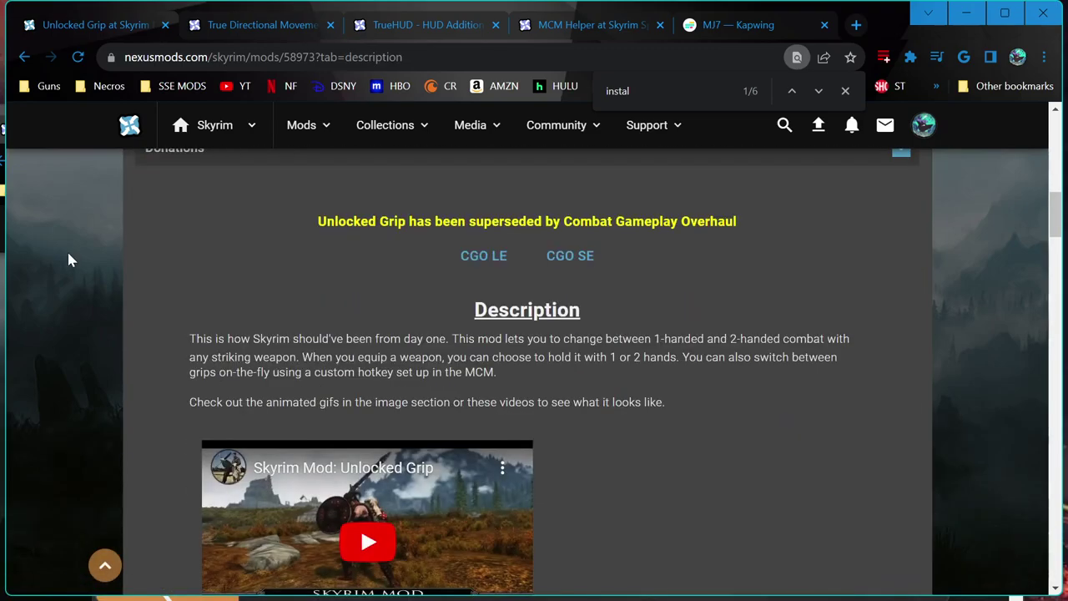
{"action": "scroll", "coordinate": [68, 260], "scroll_direction": "down", "scroll_amount": 10}
{"action": "scroll", "coordinate": [68, 260], "scroll_direction": "up", "scroll_amount": 3}
Step: Search the Special Edition site for 'unlocked grip', then search again for 'grip switch'
{"action": "scroll", "coordinate": [69, 260], "scroll_direction": "down", "scroll_amount": 10}
{"action": "type", "text": "e"}
{"action": "left_click", "coordinate": [781, 124]}
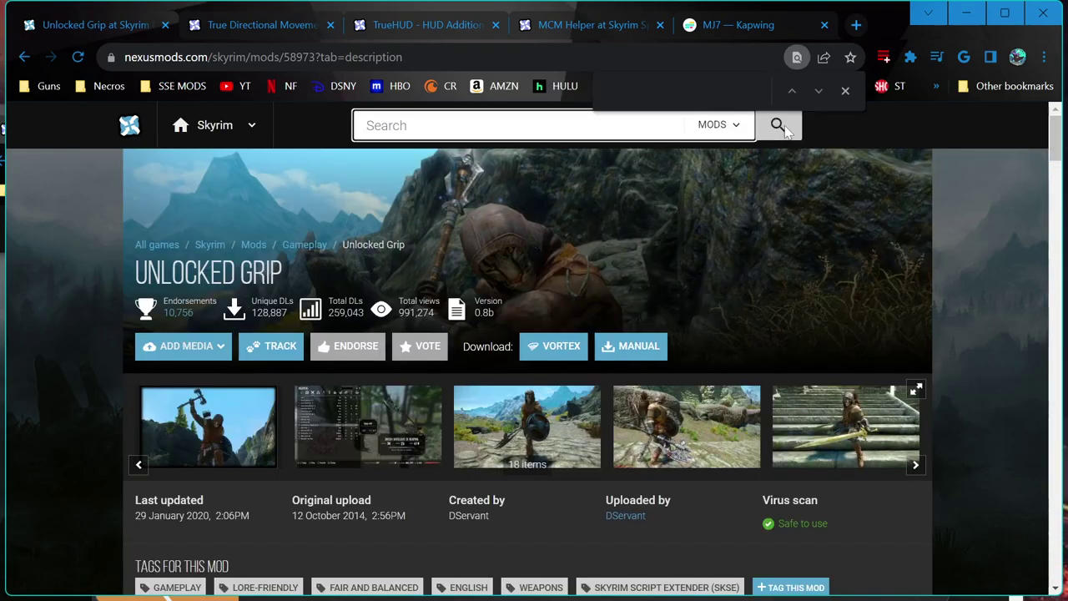
{"action": "type", "text": "unlocked grip"}
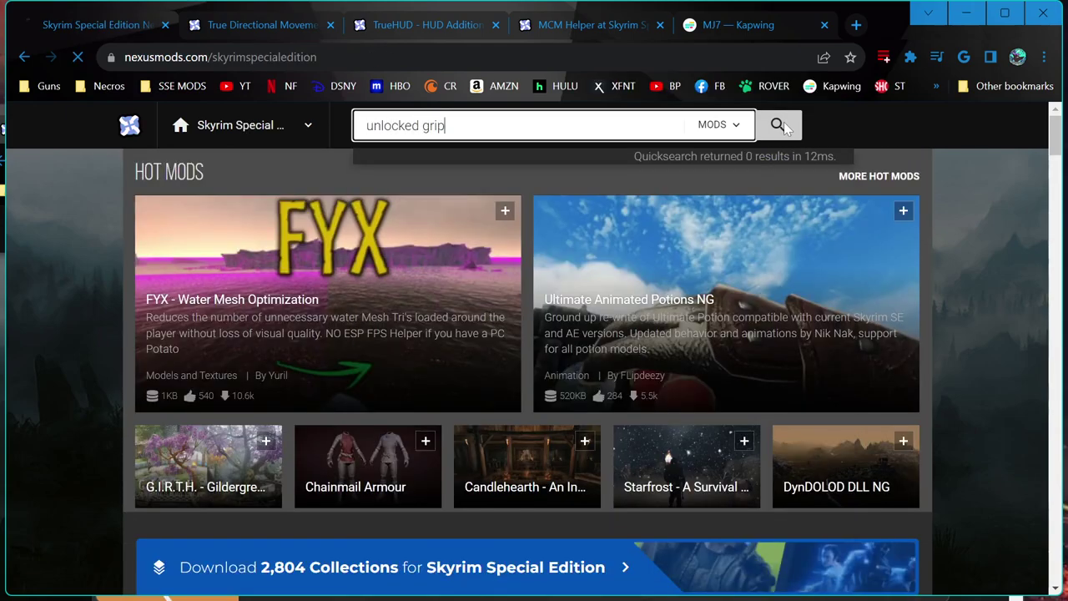
{"action": "key", "text": "Return"}
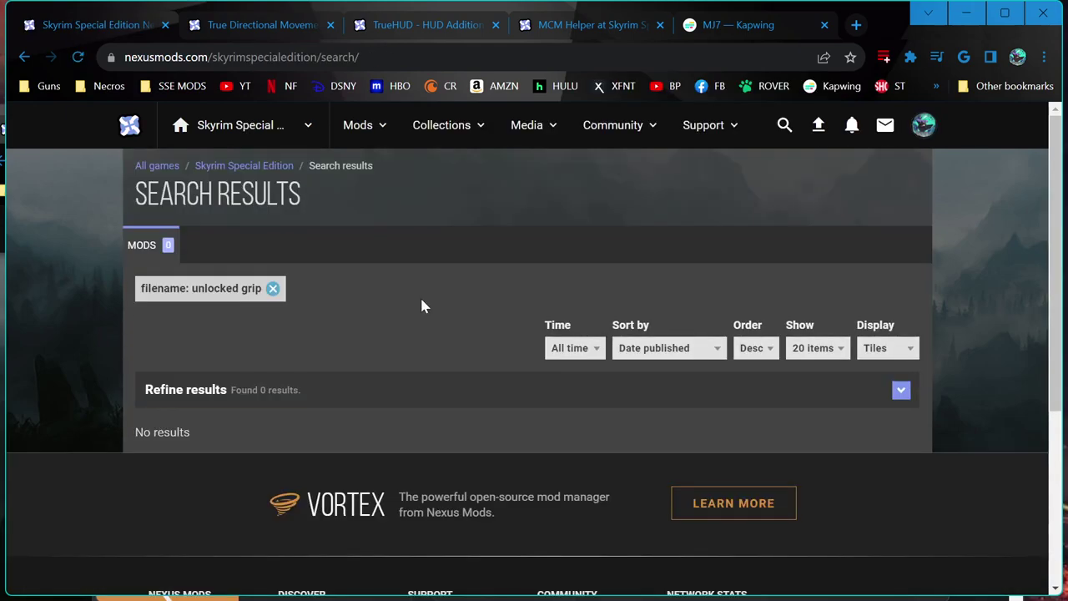
{"action": "left_click", "coordinate": [785, 125]}
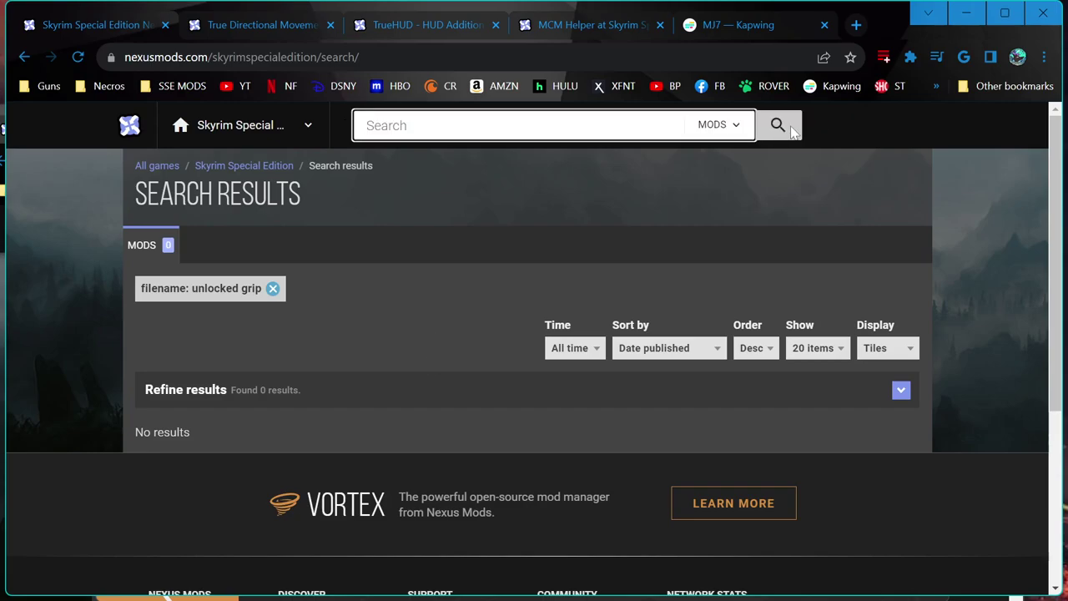
{"action": "type", "text": "grip switch"}
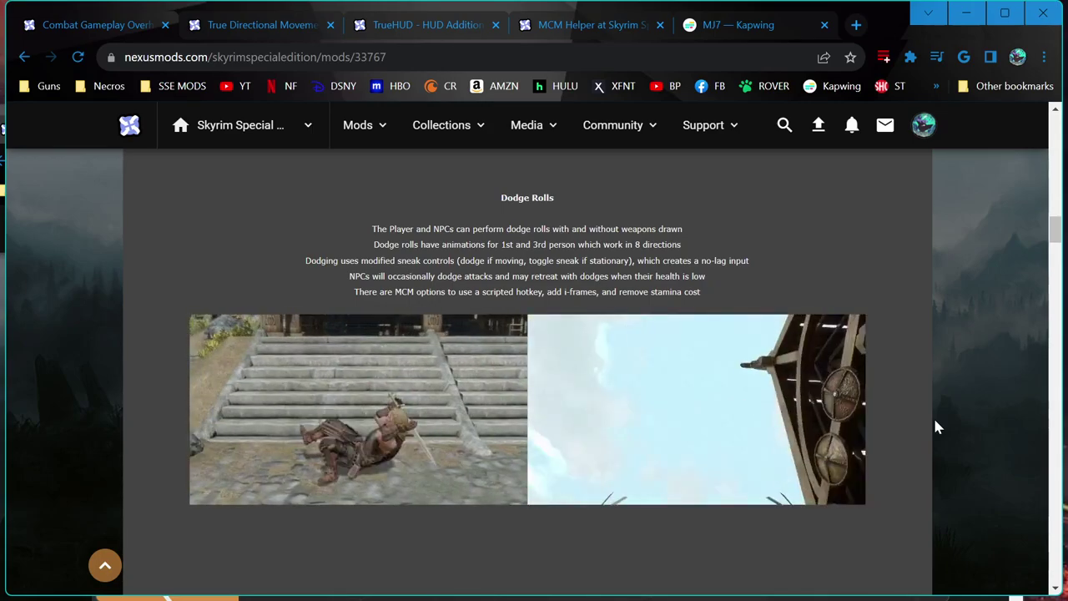
{"action": "scroll", "coordinate": [936, 426], "scroll_direction": "down", "scroll_amount": 5}
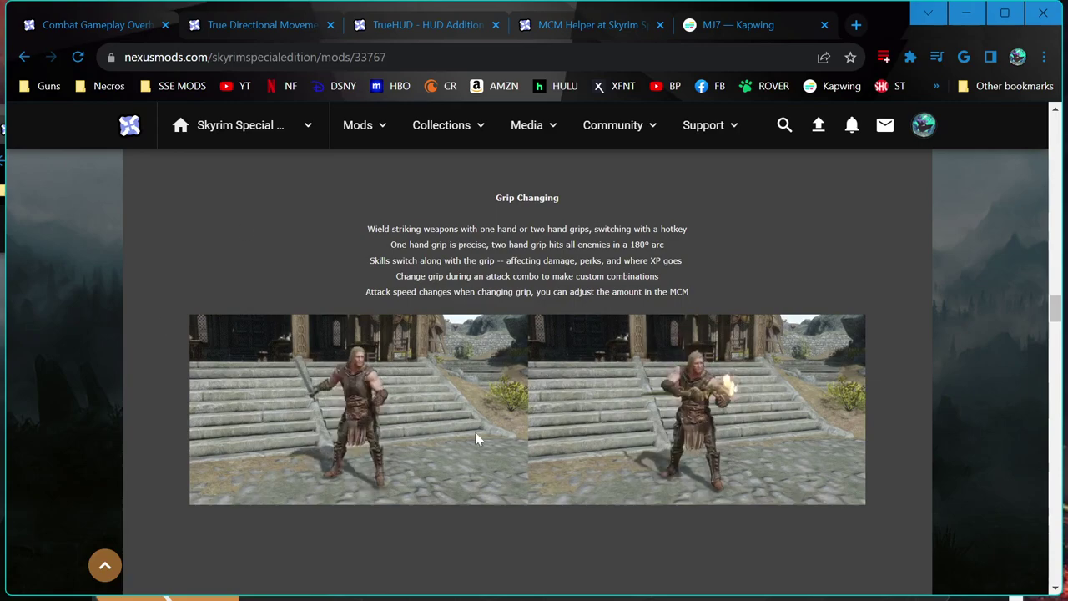
{"action": "scroll", "coordinate": [375, 289], "scroll_direction": "up", "scroll_amount": 3}
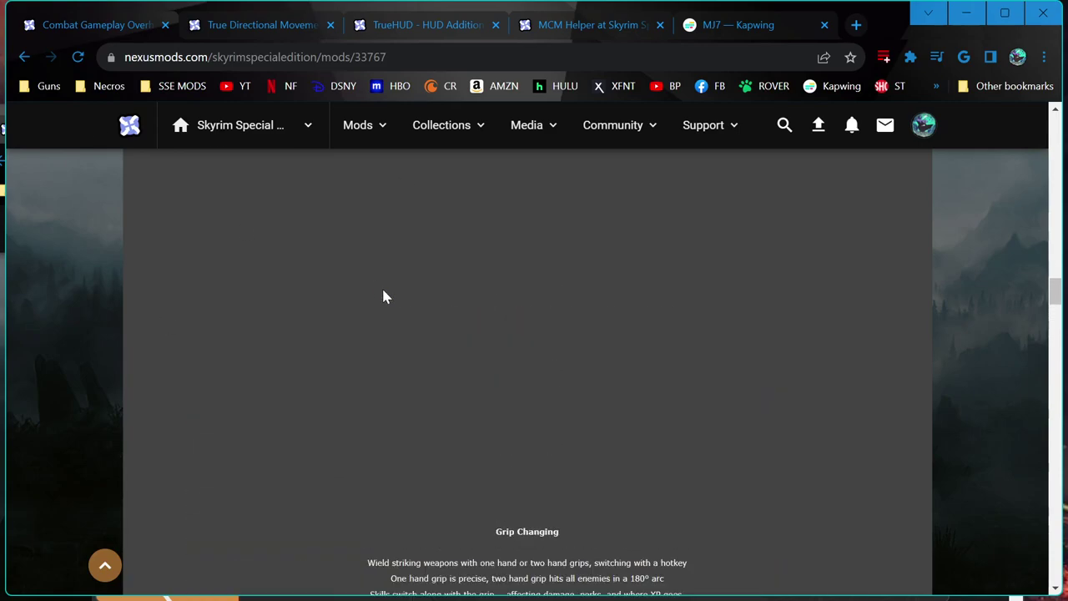
{"action": "scroll", "coordinate": [442, 377], "scroll_direction": "down", "scroll_amount": 1}
{"action": "scroll", "coordinate": [433, 381], "scroll_direction": "down", "scroll_amount": 2}
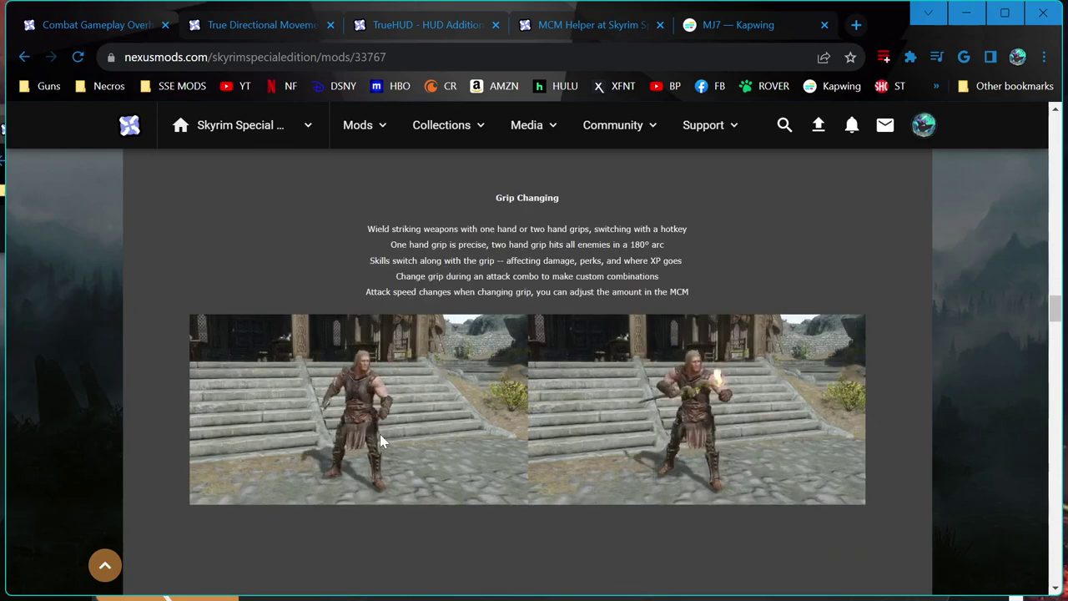
Step: Close the Combat Gameplay Overhaul page and check TrueHUD's requirements
{"action": "left_click", "coordinate": [166, 25]}
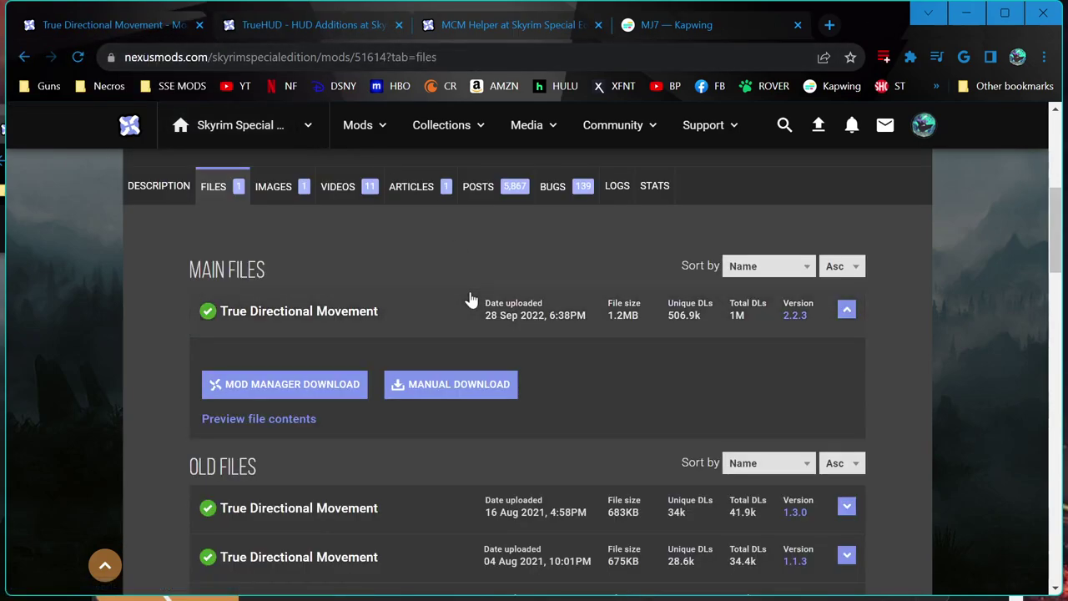
{"action": "left_click", "coordinate": [301, 25]}
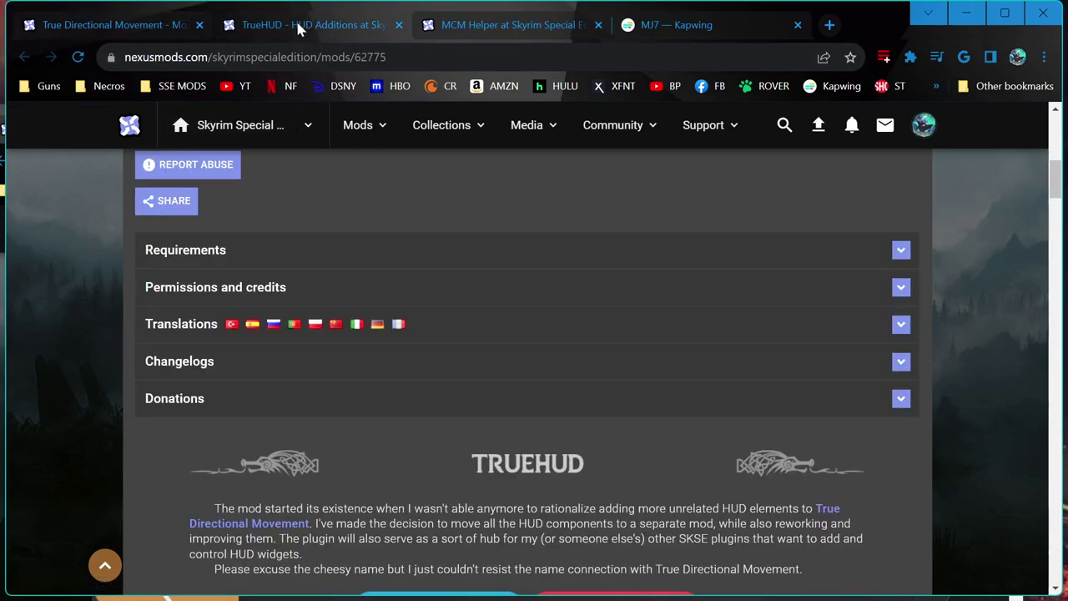
{"action": "left_click", "coordinate": [443, 342]}
{"action": "left_click", "coordinate": [443, 341]}
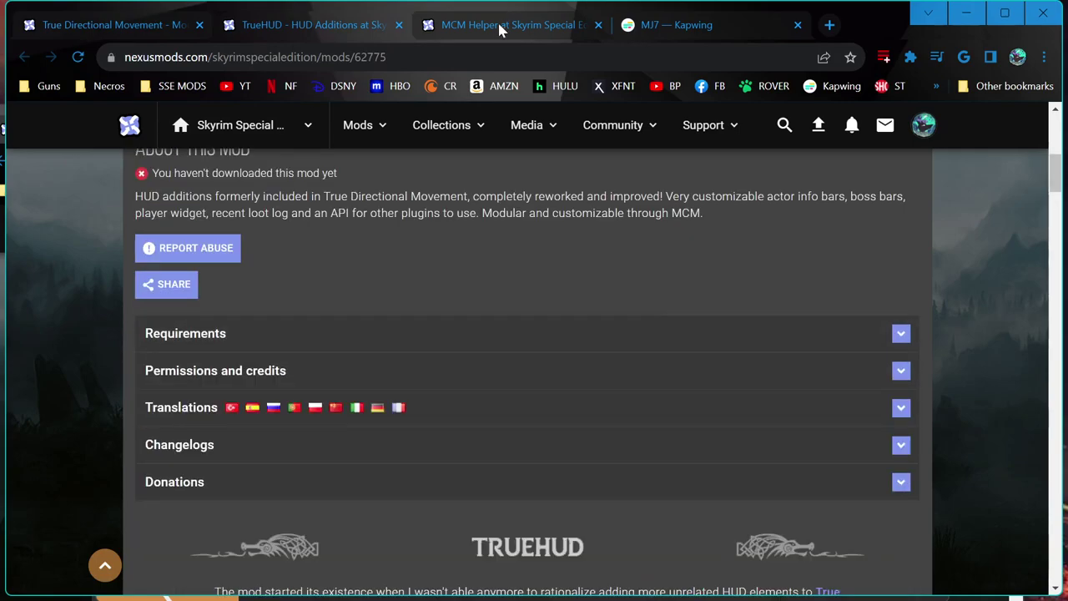
Step: Download MCM Helper SE from its Files tab into Vortex with Mod Manager Download
{"action": "left_click", "coordinate": [511, 25]}
{"action": "scroll", "coordinate": [140, 292], "scroll_direction": "up", "scroll_amount": 1}
{"action": "left_click", "coordinate": [158, 236]}
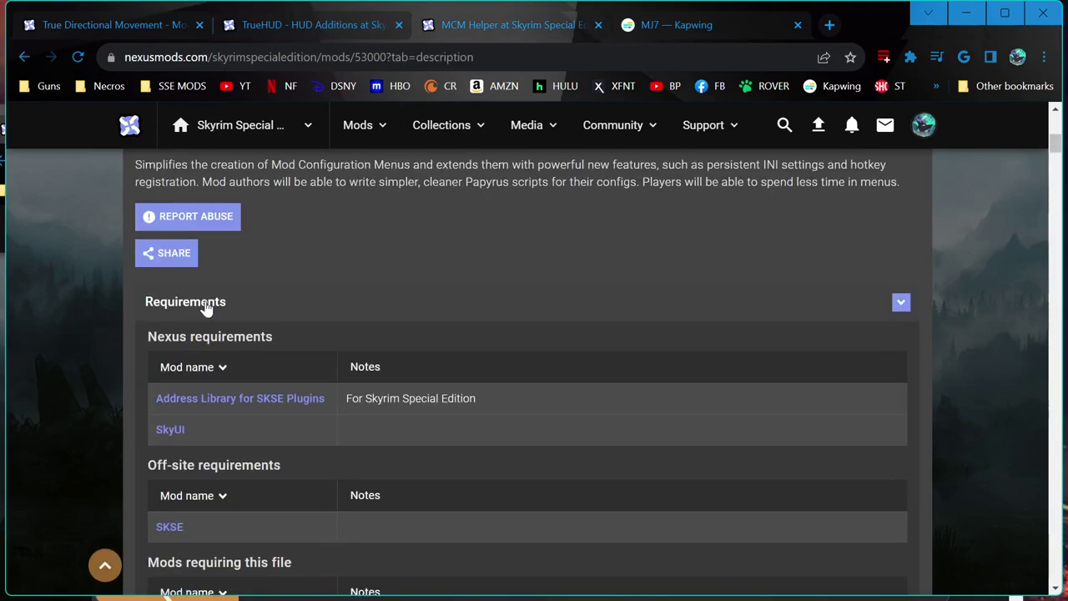
{"action": "left_click", "coordinate": [214, 237]}
{"action": "scroll", "coordinate": [297, 370], "scroll_direction": "down", "scroll_amount": 1}
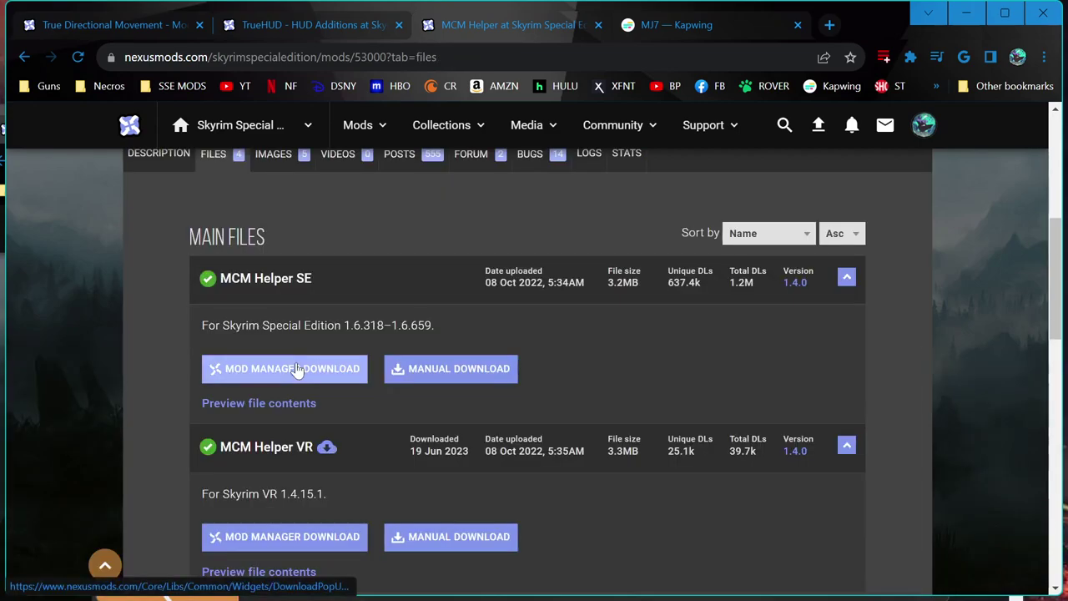
{"action": "left_click", "coordinate": [296, 370]}
{"action": "left_click", "coordinate": [190, 263]}
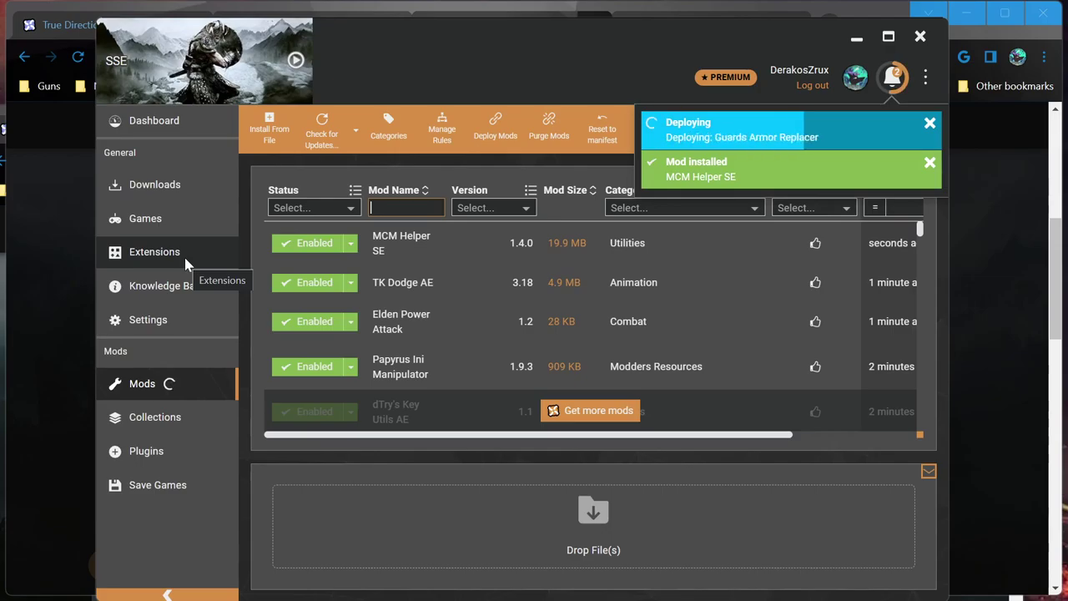
Step: Close the MCM Helper page and send True Directional Movement to Vortex via Mod Manager Download
{"action": "key", "text": "alt+Tab"}
{"action": "key", "text": "ctrl+w"}
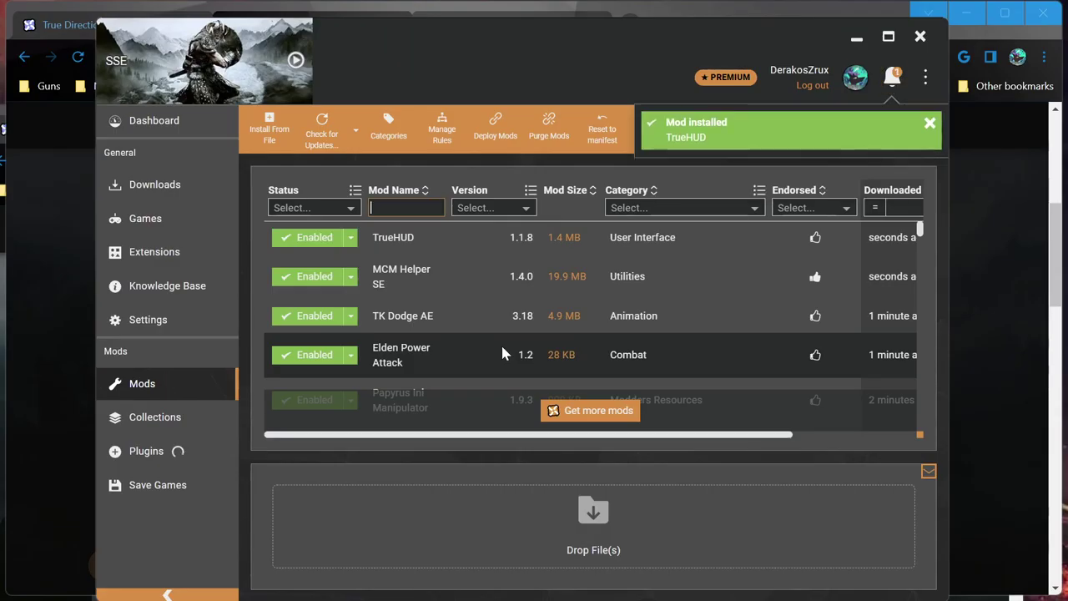
{"action": "key", "text": "alt+Tab"}
{"action": "left_click", "coordinate": [313, 388]}
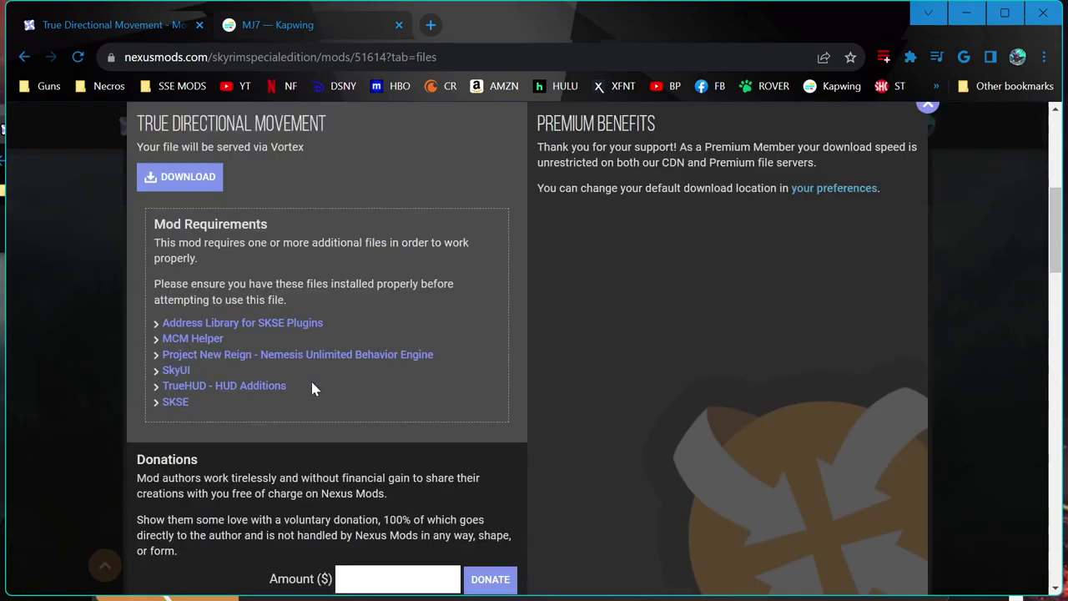
{"action": "left_click", "coordinate": [179, 176]}
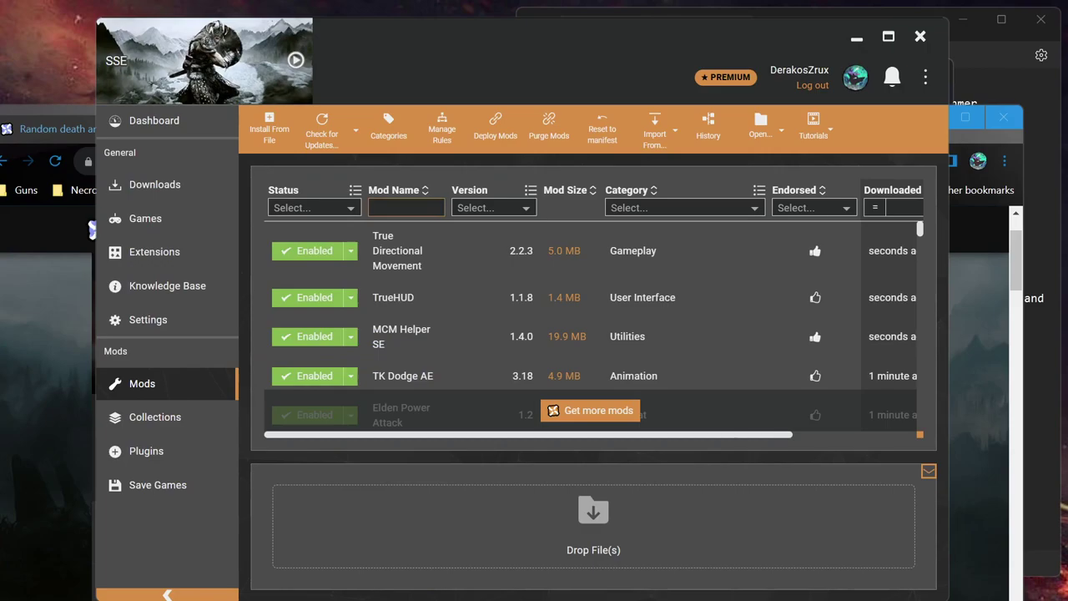
Step: Launch Skyrim SE from Vortex and quit at the SKSE plugin load failure warning
{"action": "left_click", "coordinate": [296, 60]}
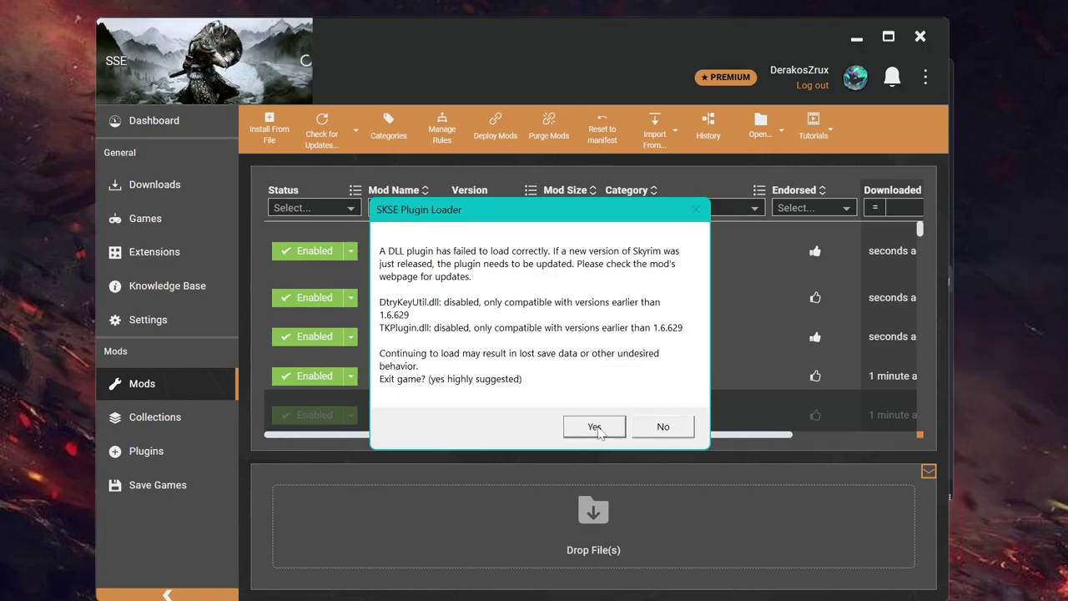
{"action": "left_click", "coordinate": [594, 427]}
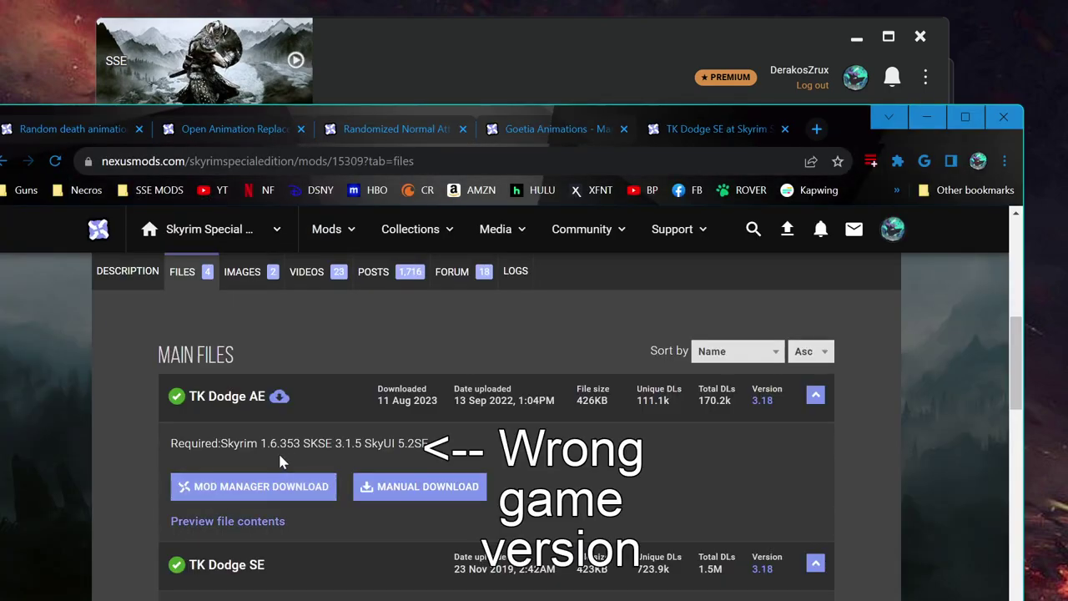
Step: Check TK Dodge RE's download files, then go back to its description
{"action": "scroll", "coordinate": [280, 461], "scroll_direction": "down", "scroll_amount": 1}
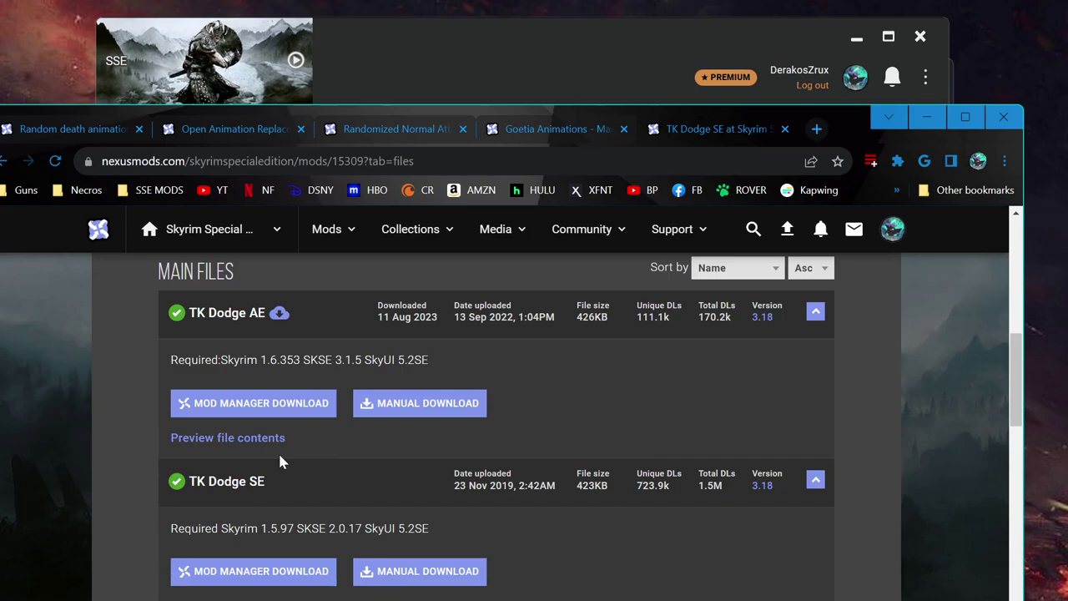
{"action": "scroll", "coordinate": [279, 461], "scroll_direction": "up", "scroll_amount": 5}
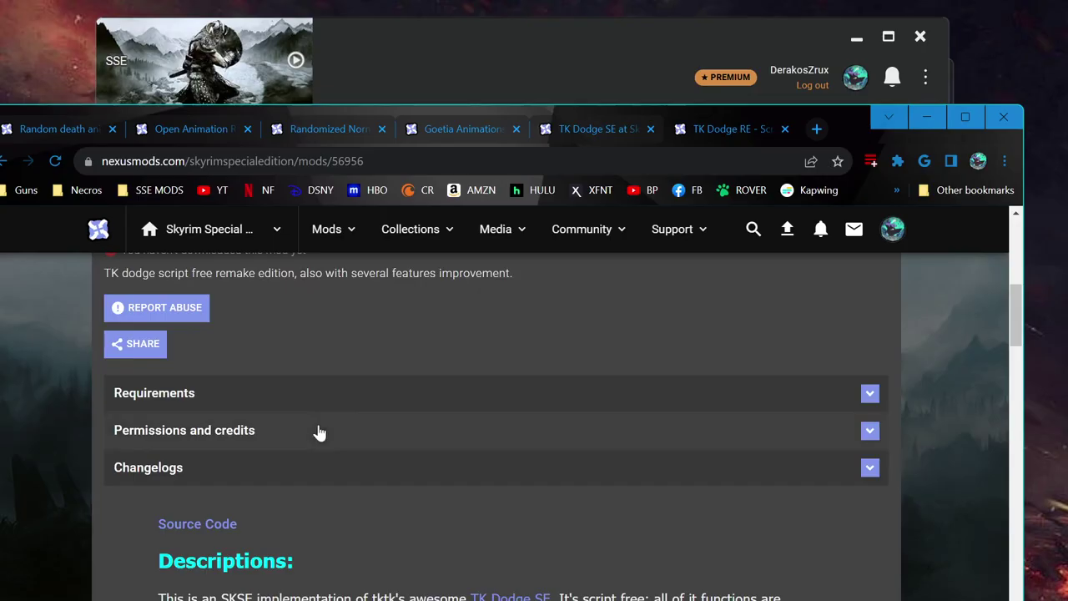
{"action": "scroll", "coordinate": [317, 431], "scroll_direction": "up", "scroll_amount": 3}
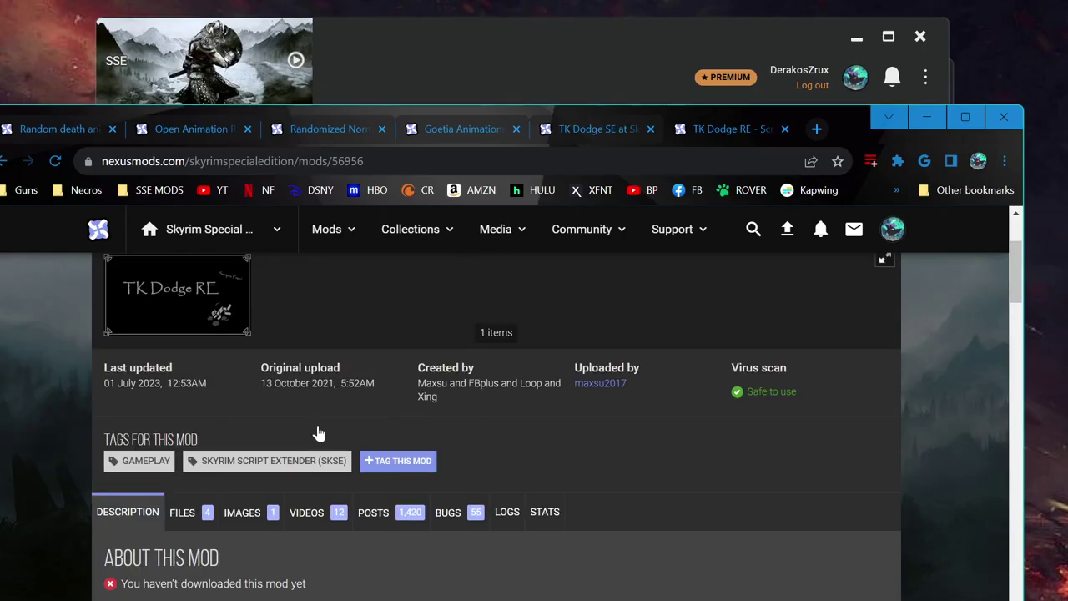
{"action": "left_click", "coordinate": [185, 512]}
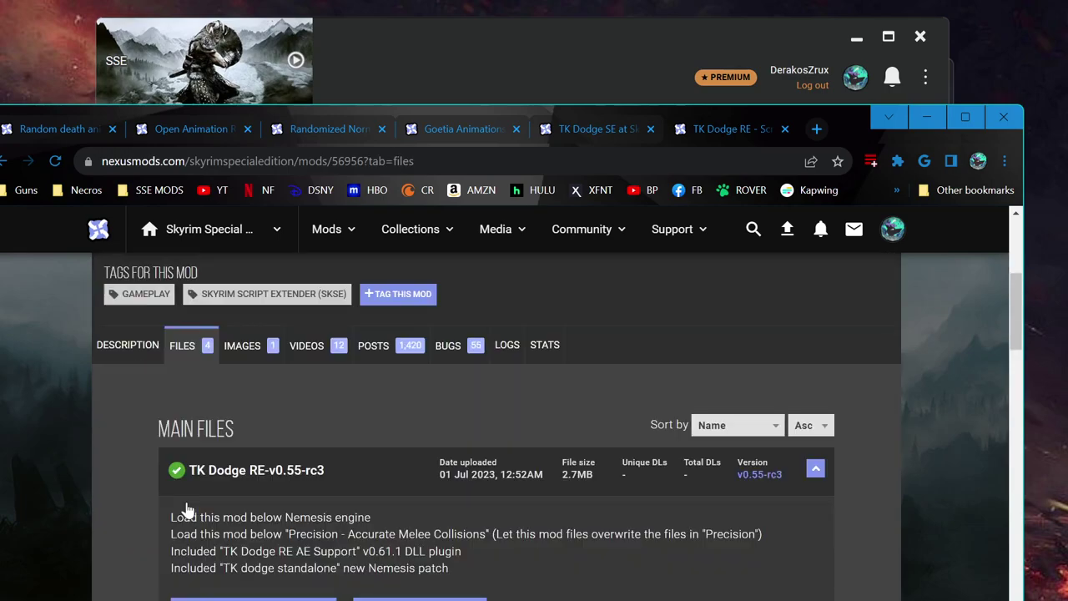
{"action": "left_click", "coordinate": [112, 355]}
Step: Search the description for 'step' to find the Nemesis warning, checking Vortex in between
{"action": "scroll", "coordinate": [258, 471], "scroll_direction": "down", "scroll_amount": 4}
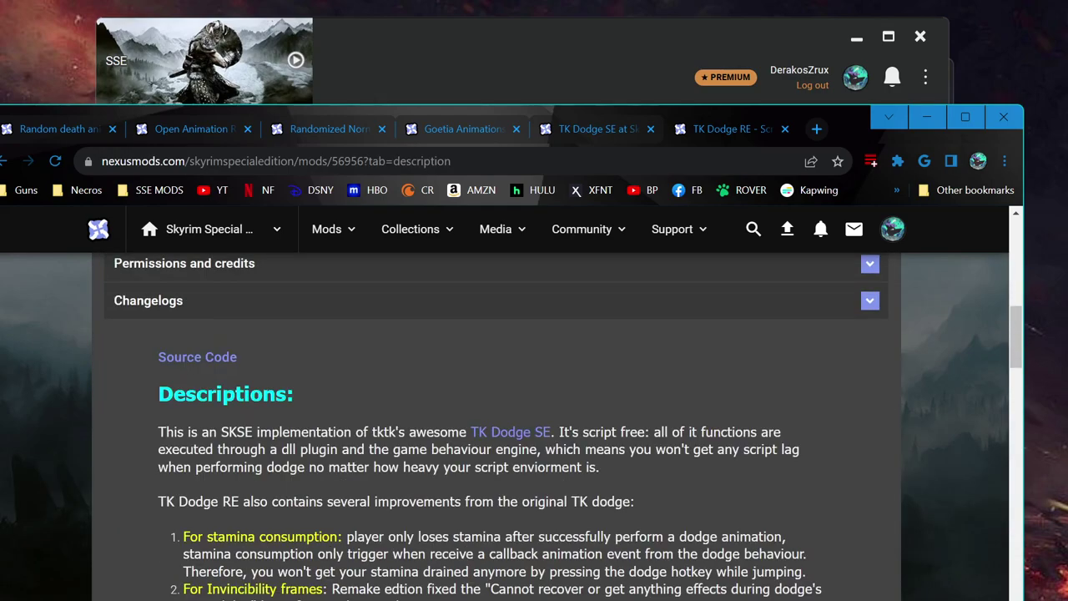
{"action": "key", "text": "ctrl+f"}
{"action": "type", "text": "step"}
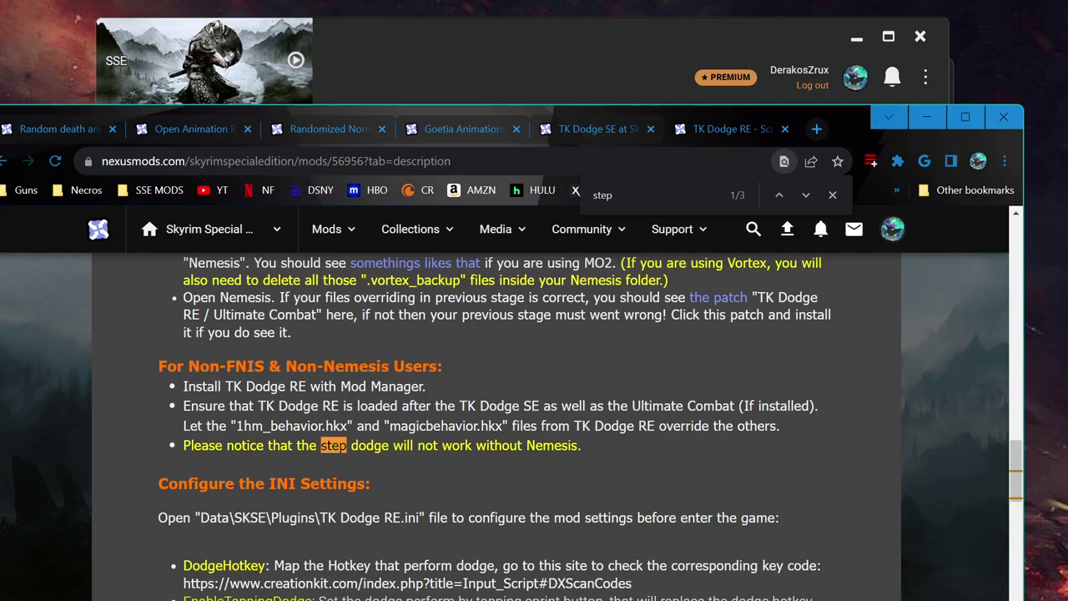
{"action": "key", "text": "alt+Tab"}
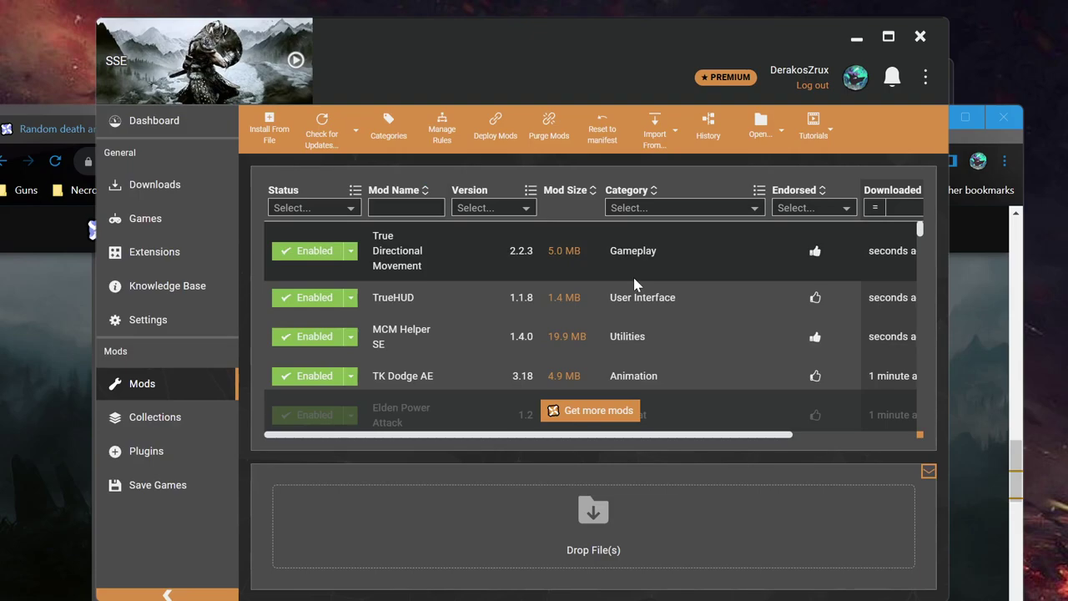
{"action": "key", "text": "alt+Tab"}
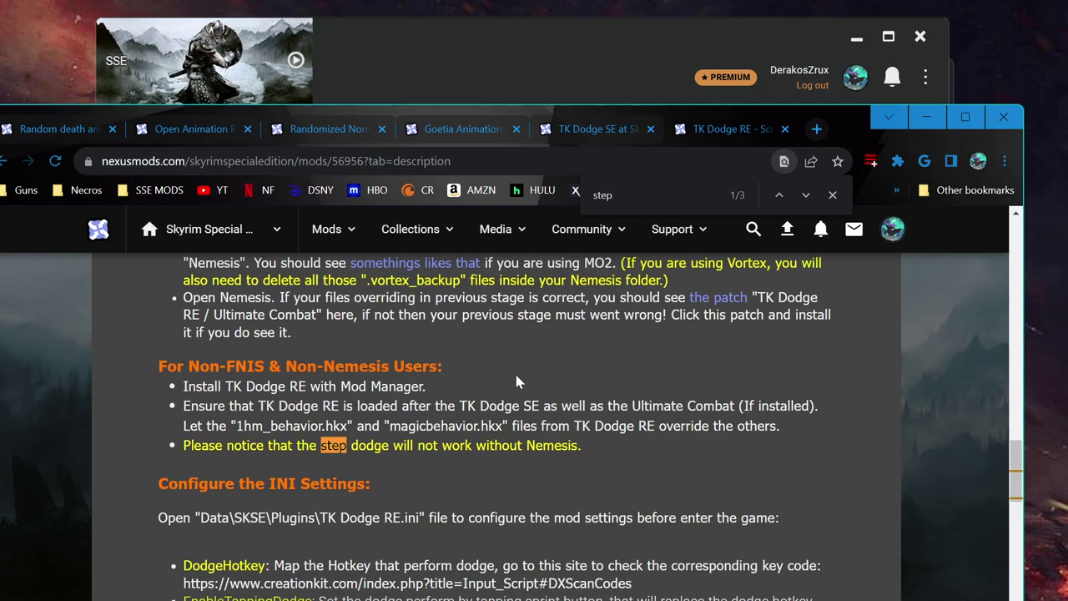
Step: From Elden Power Attack's actions in Vortex, bring up its Nexus Mods page
{"action": "key", "text": "alt+Tab"}
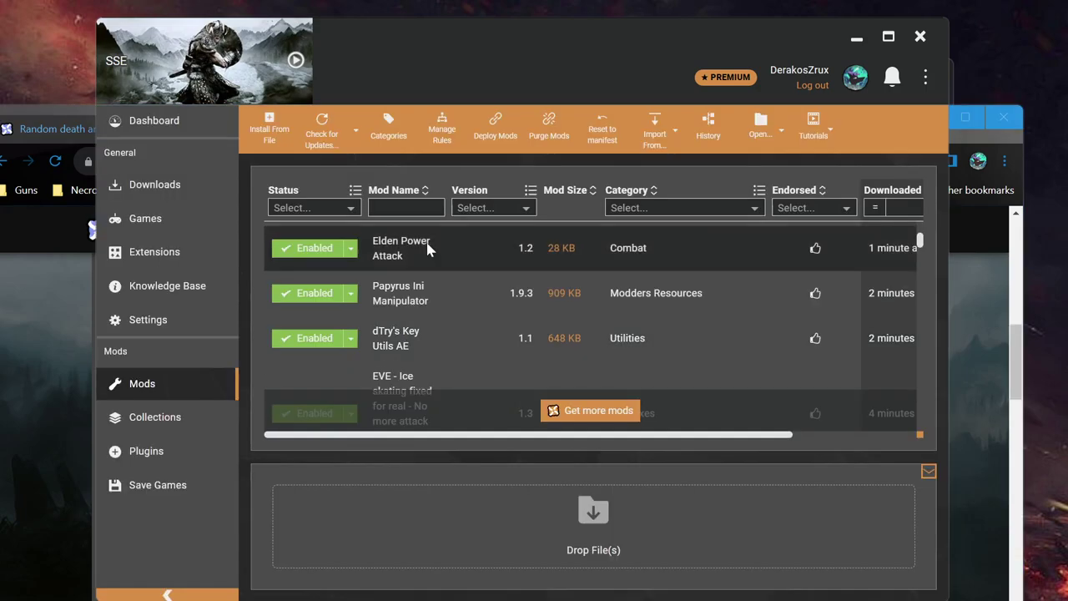
{"action": "right_click", "coordinate": [428, 248]}
{"action": "left_click", "coordinate": [434, 436]}
{"action": "scroll", "coordinate": [501, 382], "scroll_direction": "down", "scroll_amount": 5}
{"action": "left_click", "coordinate": [510, 129]}
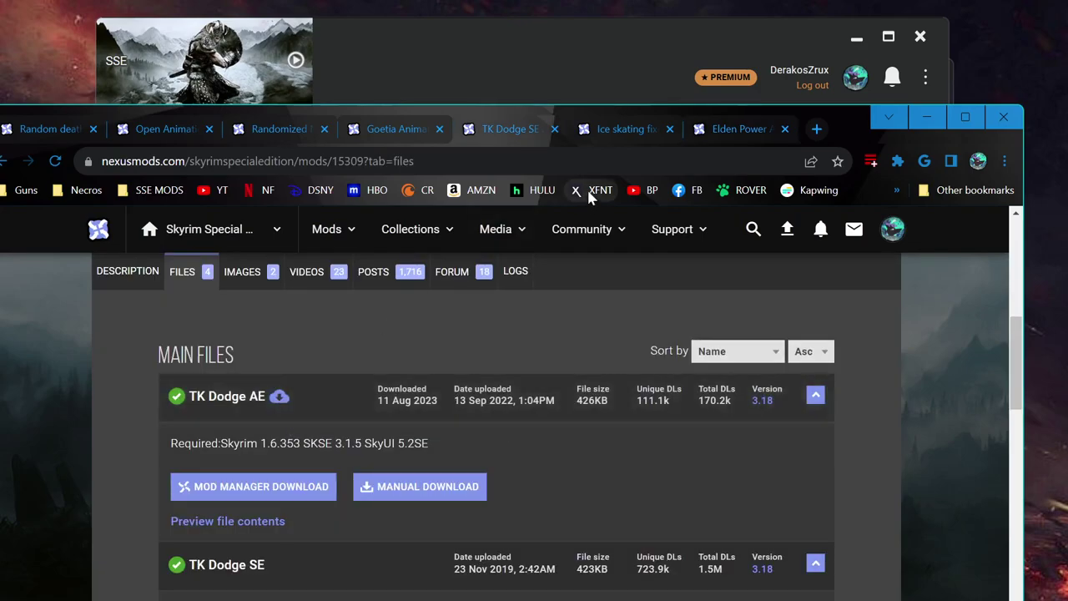
{"action": "left_click", "coordinate": [720, 124]}
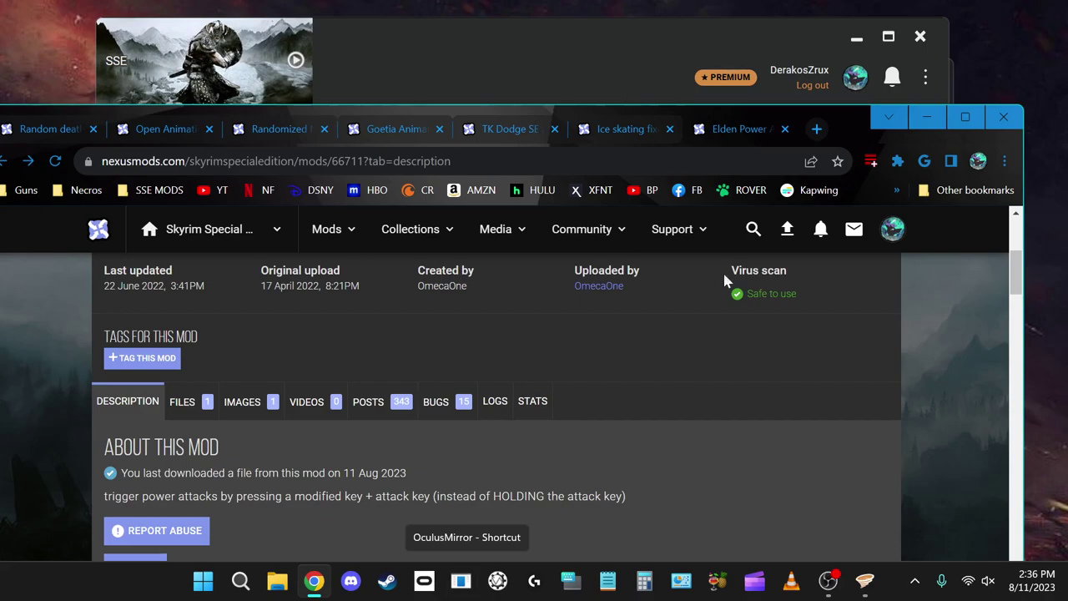
Step: Reopen a recently closed tab from Chrome's History, close it and the history page, and return to Vortex
{"action": "left_click", "coordinate": [1004, 161]}
{"action": "mouse_move", "coordinate": [869, 259]}
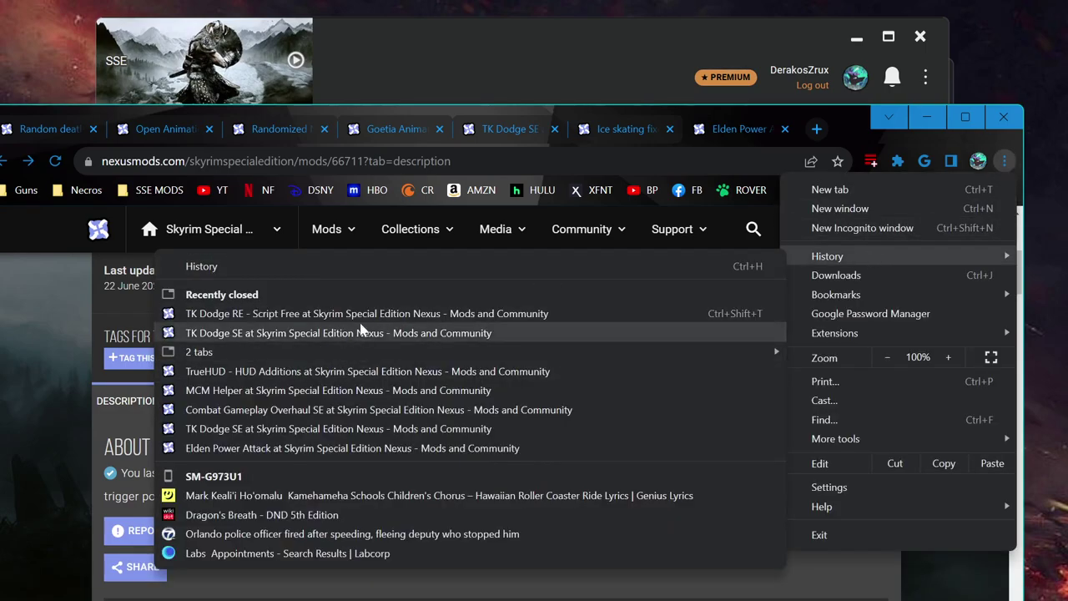
{"action": "left_click", "coordinate": [292, 264]}
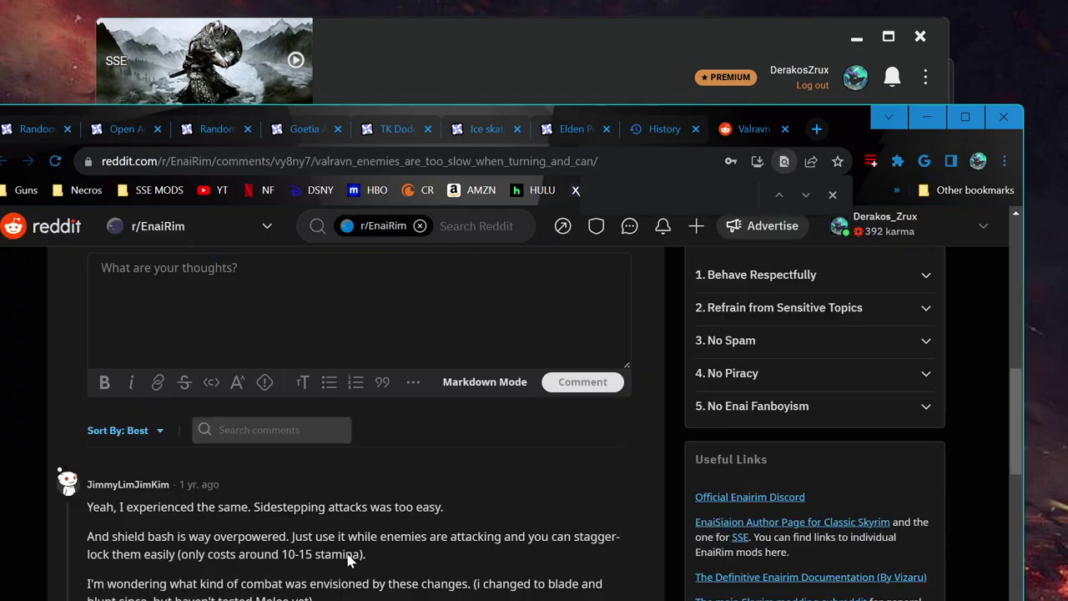
{"action": "left_click", "coordinate": [785, 128]}
{"action": "left_click", "coordinate": [785, 129]}
{"action": "left_click", "coordinate": [466, 77]}
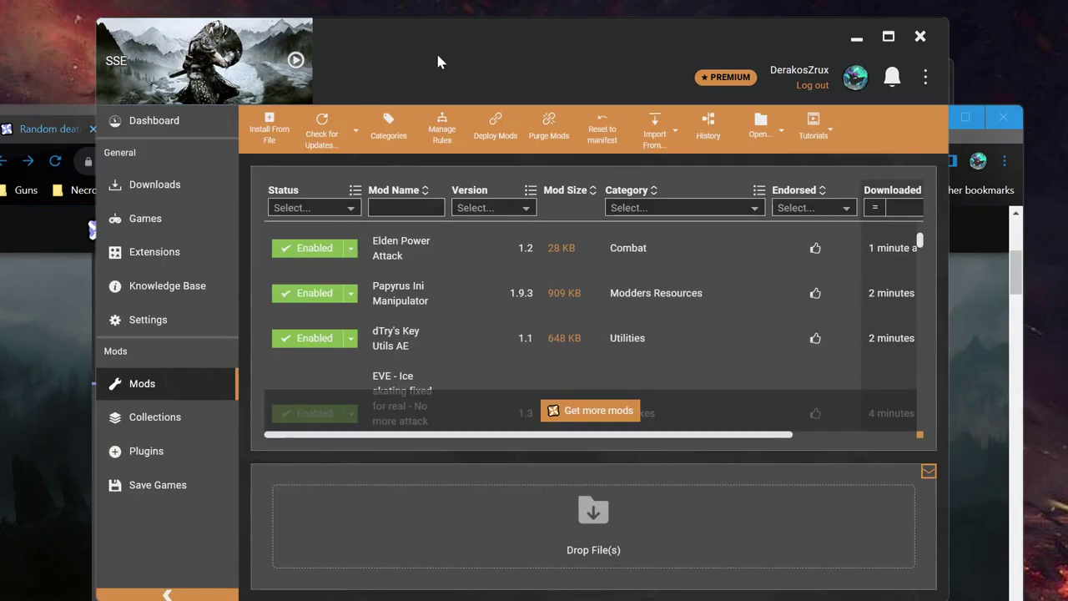
Step: Review Skyrim SE's Betas, Updates and DLC properties in Steam, then clear the new tab's omnibox
{"action": "mouse_move", "coordinate": [498, 584]}
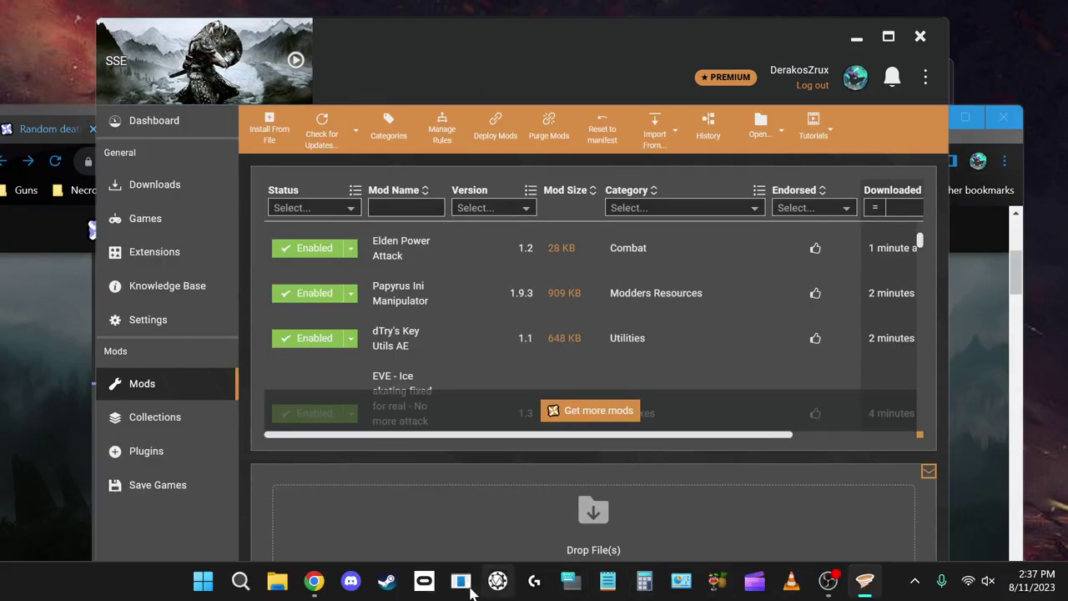
{"action": "left_click", "coordinate": [388, 583]}
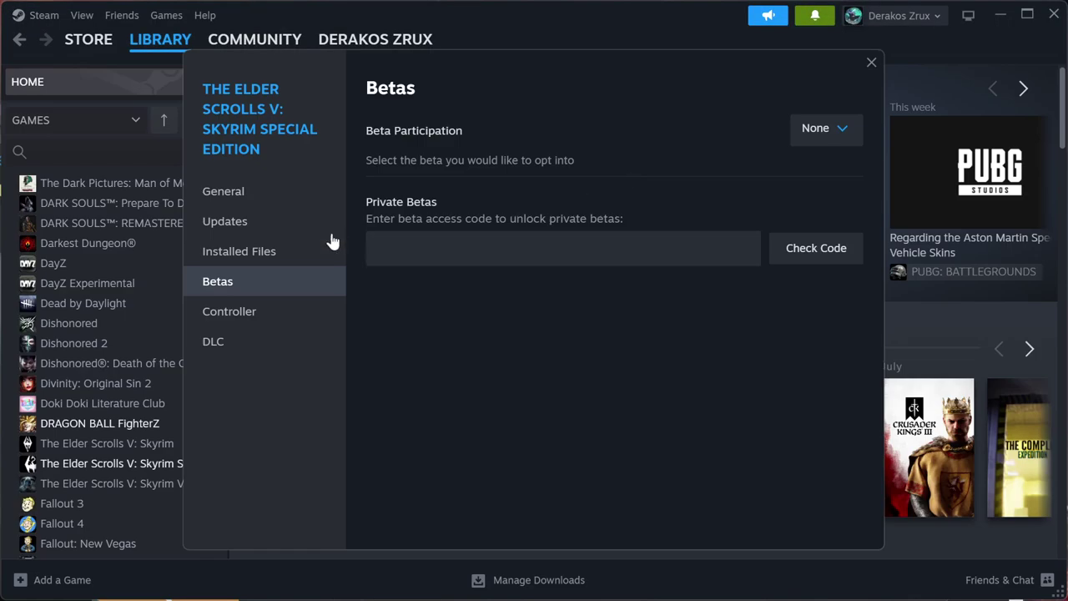
{"action": "left_click", "coordinate": [278, 221]}
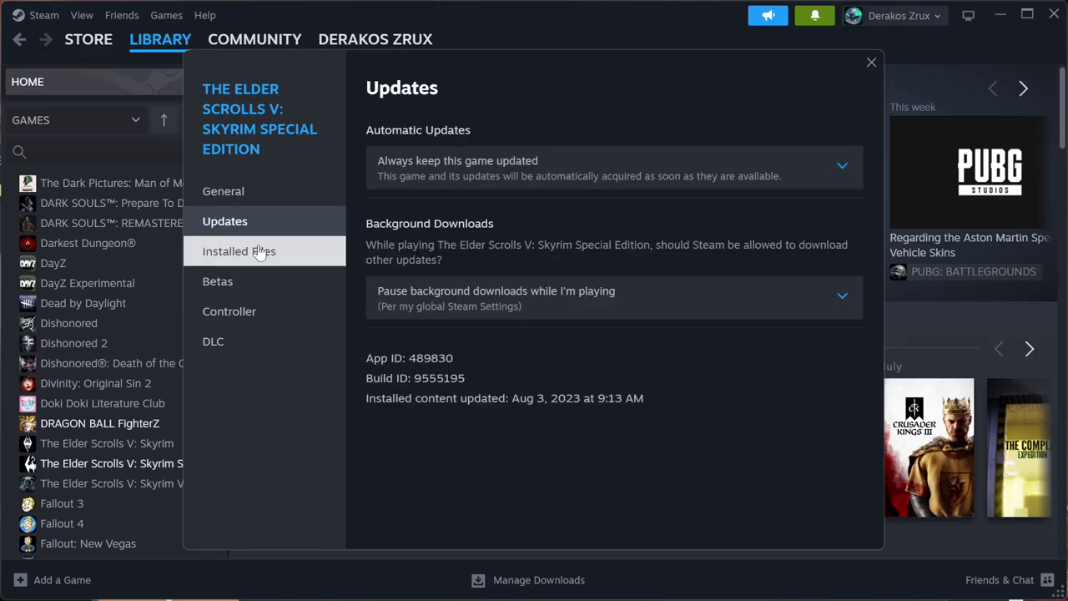
{"action": "left_click", "coordinate": [230, 345]}
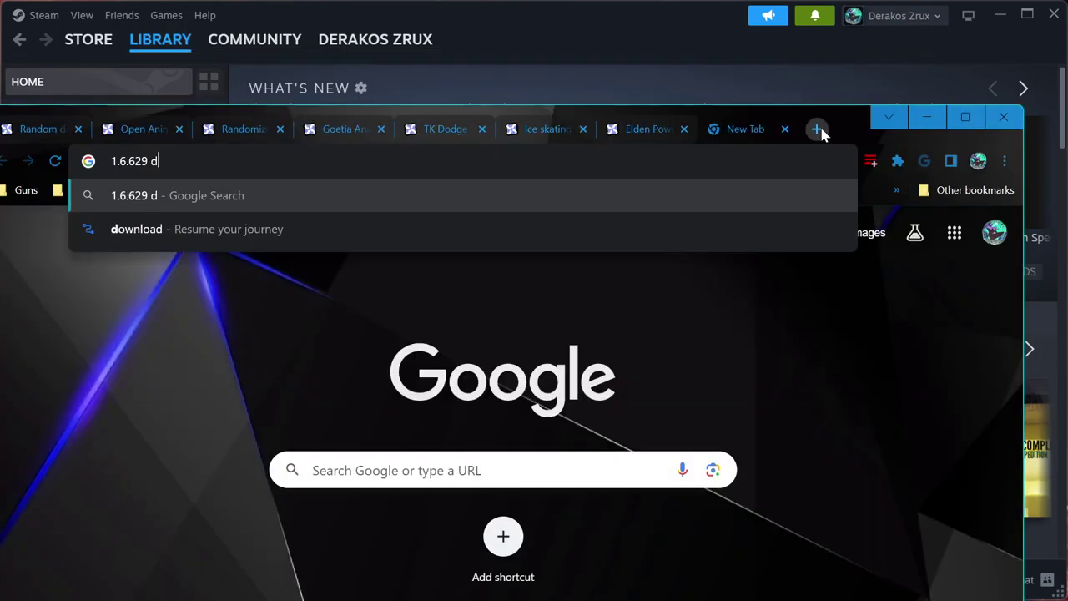
{"action": "key", "text": "Escape"}
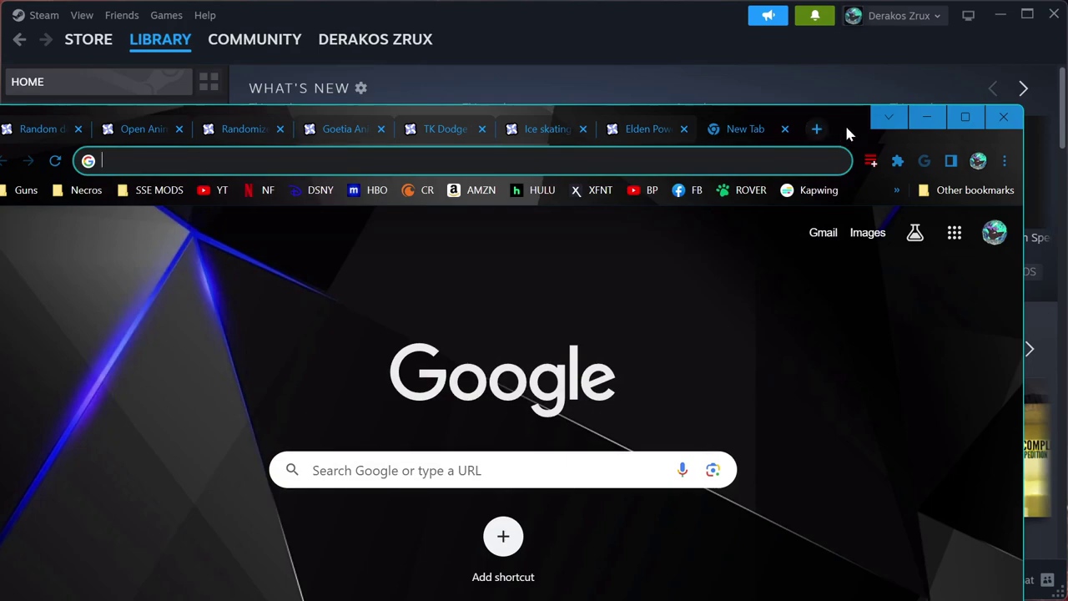
Step: Remove dTry's Key Utils AE from the Vortex mod list and confirm
{"action": "left_click", "coordinate": [865, 584]}
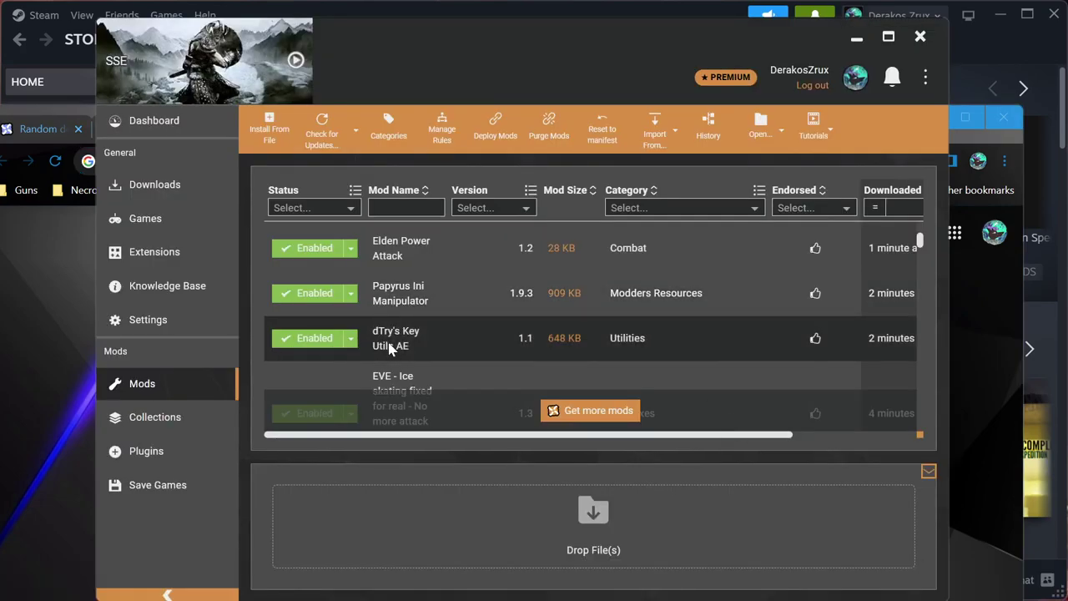
{"action": "right_click", "coordinate": [427, 335]}
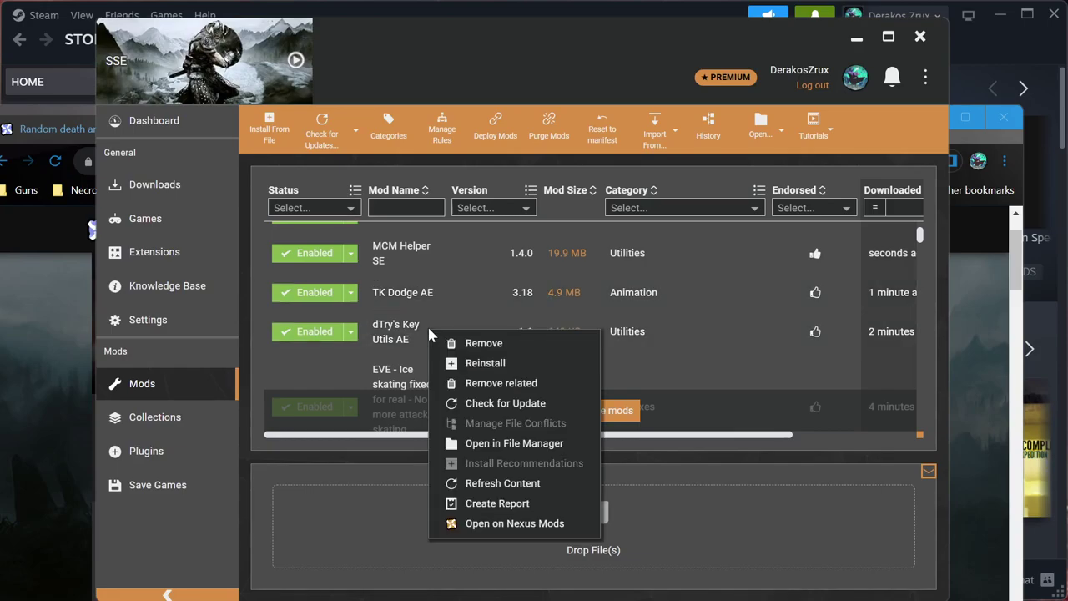
{"action": "left_click", "coordinate": [503, 346]}
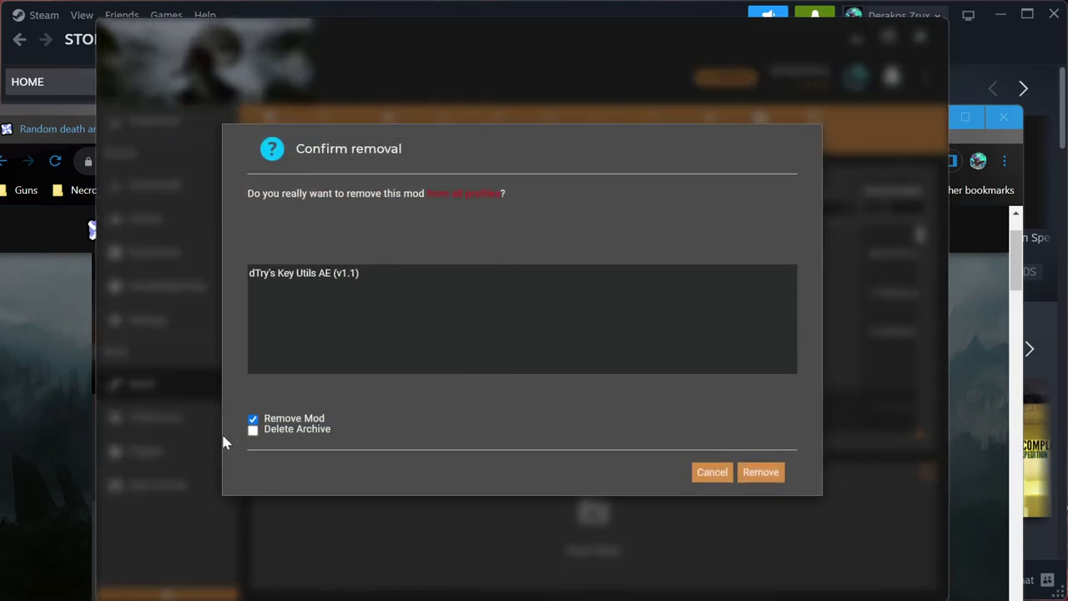
{"action": "key", "text": "Return"}
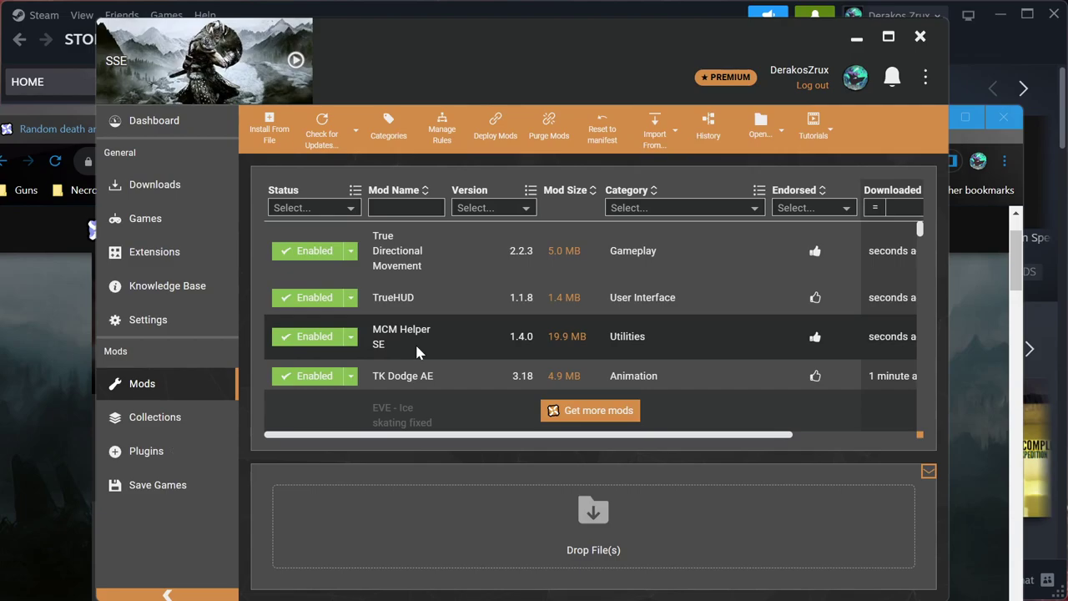
Step: Remove TK Dodge AE from the mod list as well
{"action": "scroll", "coordinate": [417, 350], "scroll_direction": "down", "scroll_amount": 1}
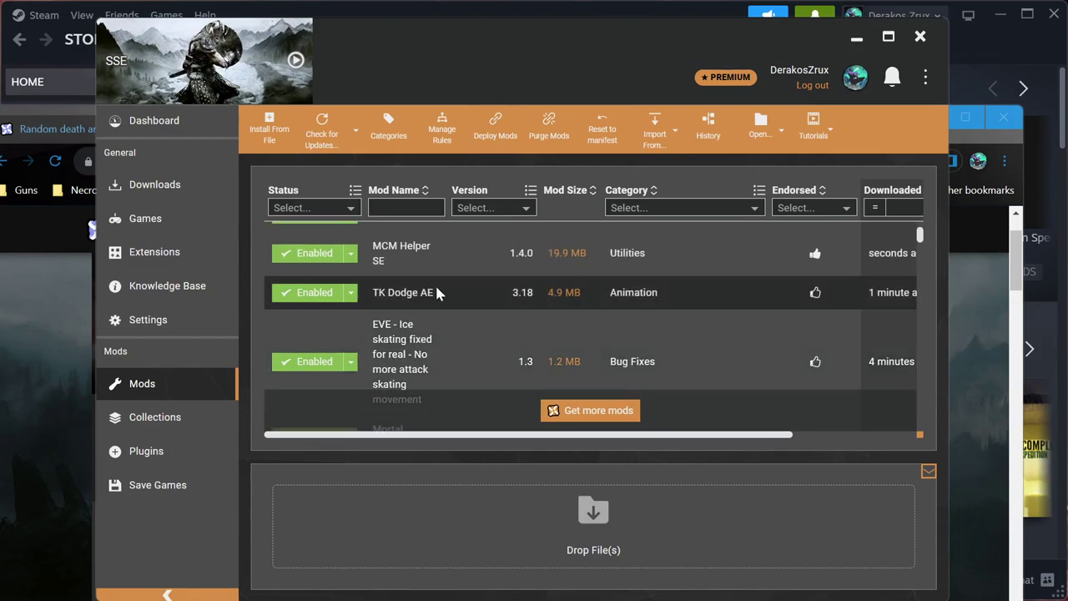
{"action": "right_click", "coordinate": [438, 292]}
{"action": "left_click", "coordinate": [506, 310]}
{"action": "left_click", "coordinate": [760, 471]}
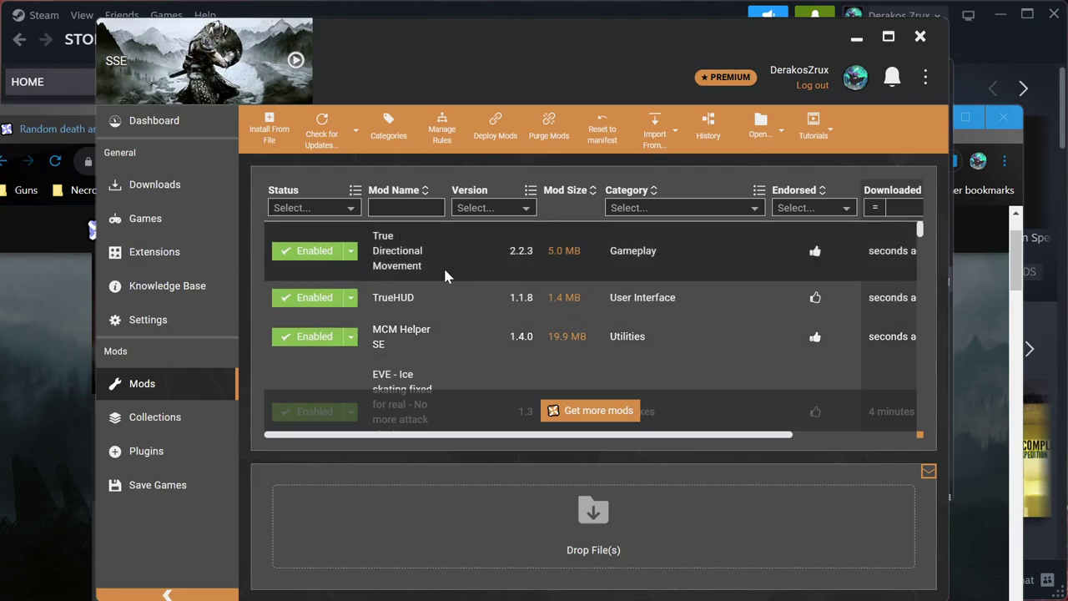
Step: Scroll through the enabled mods, then launch Skyrim Special Edition from the SSE banner's Play button
{"action": "scroll", "coordinate": [424, 342], "scroll_direction": "down", "scroll_amount": 1}
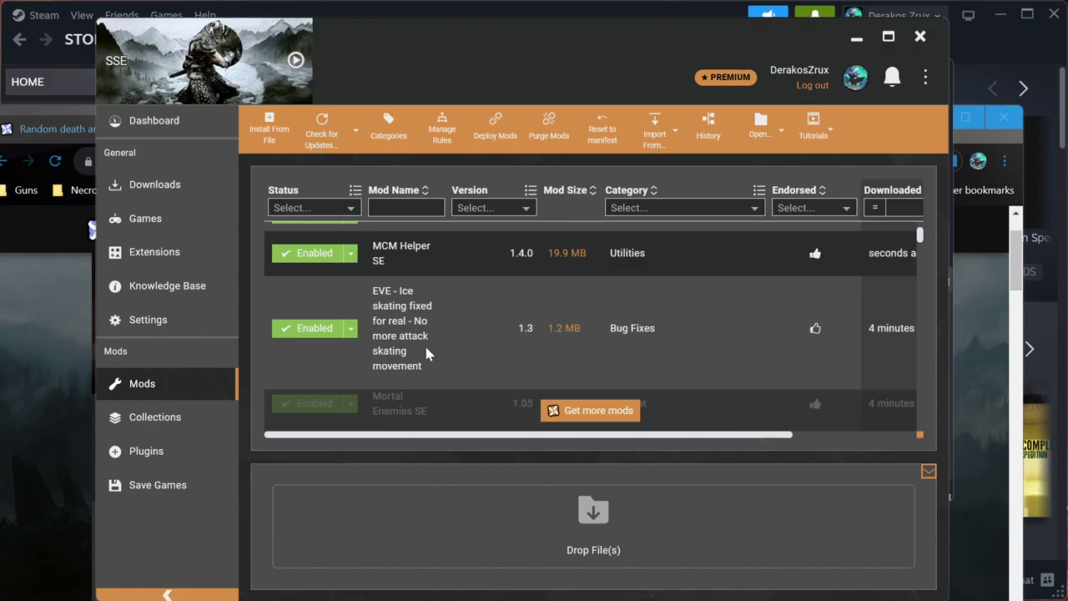
{"action": "scroll", "coordinate": [426, 333], "scroll_direction": "down", "scroll_amount": 1}
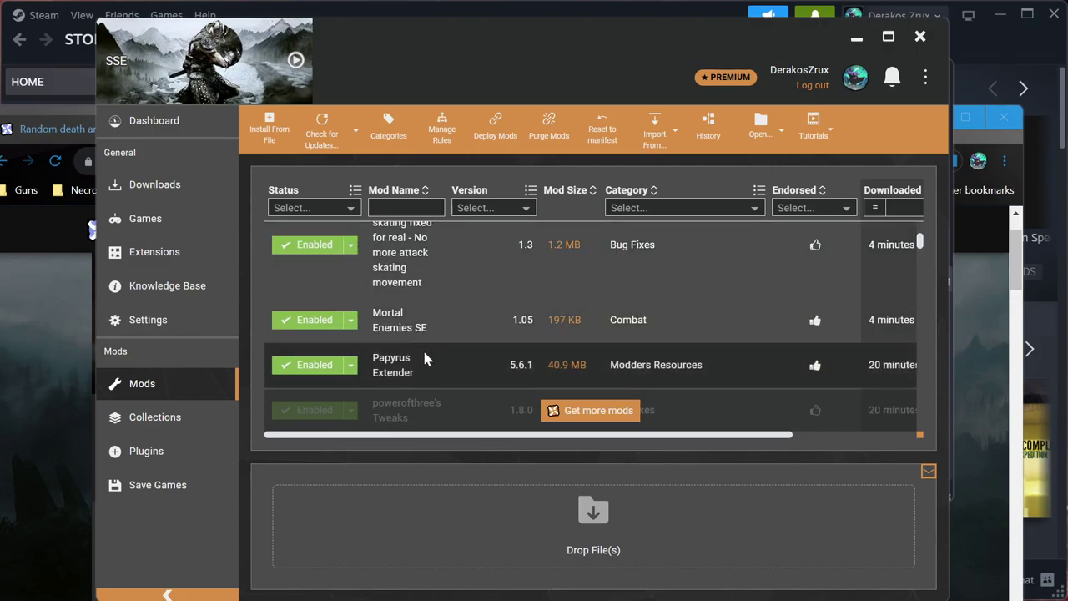
{"action": "scroll", "coordinate": [423, 347], "scroll_direction": "down", "scroll_amount": 1}
{"action": "scroll", "coordinate": [428, 372], "scroll_direction": "down", "scroll_amount": 2}
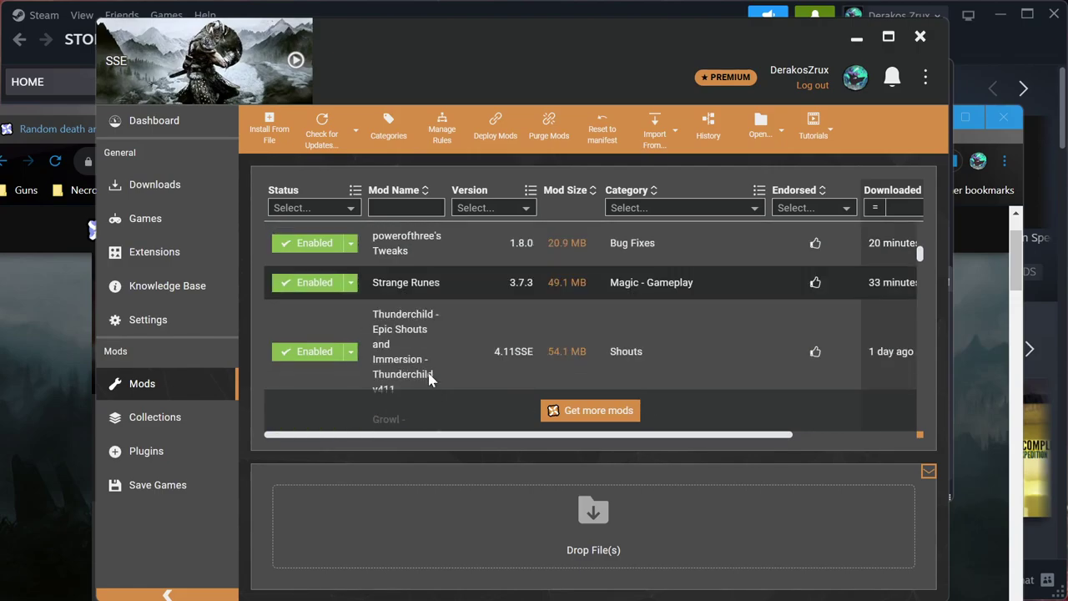
{"action": "scroll", "coordinate": [406, 284], "scroll_direction": "up", "scroll_amount": 2}
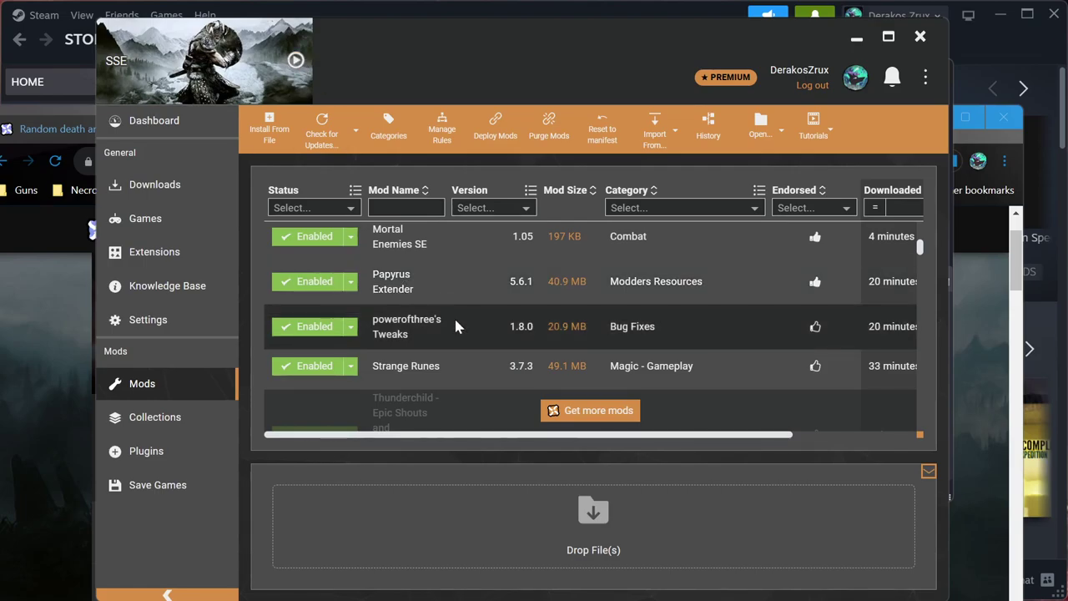
{"action": "scroll", "coordinate": [454, 327], "scroll_direction": "up", "scroll_amount": 2}
{"action": "scroll", "coordinate": [454, 327], "scroll_direction": "up", "scroll_amount": 1}
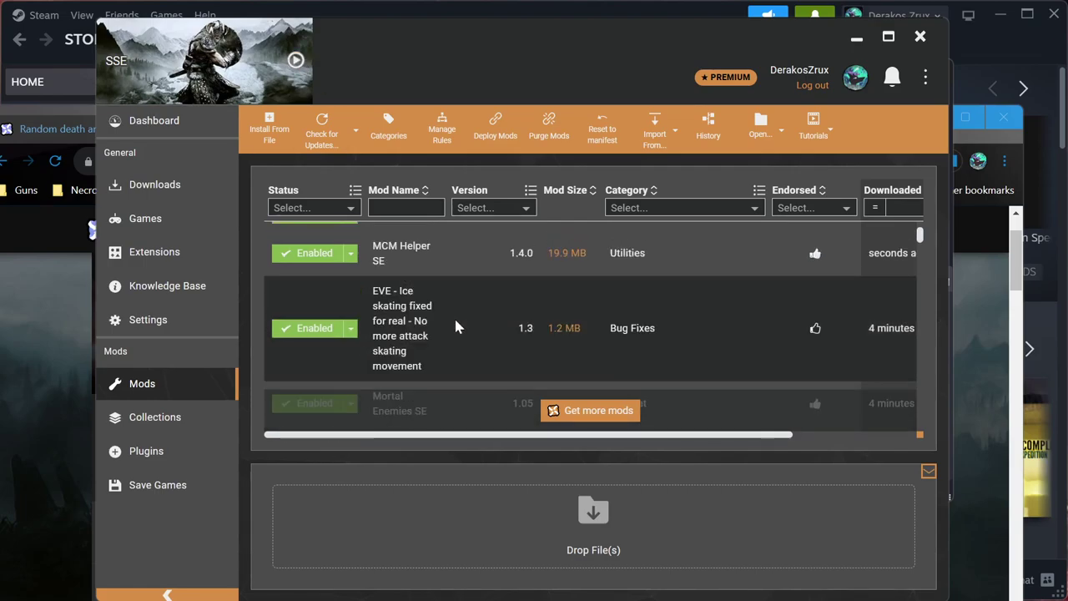
{"action": "scroll", "coordinate": [456, 326], "scroll_direction": "up", "scroll_amount": 2}
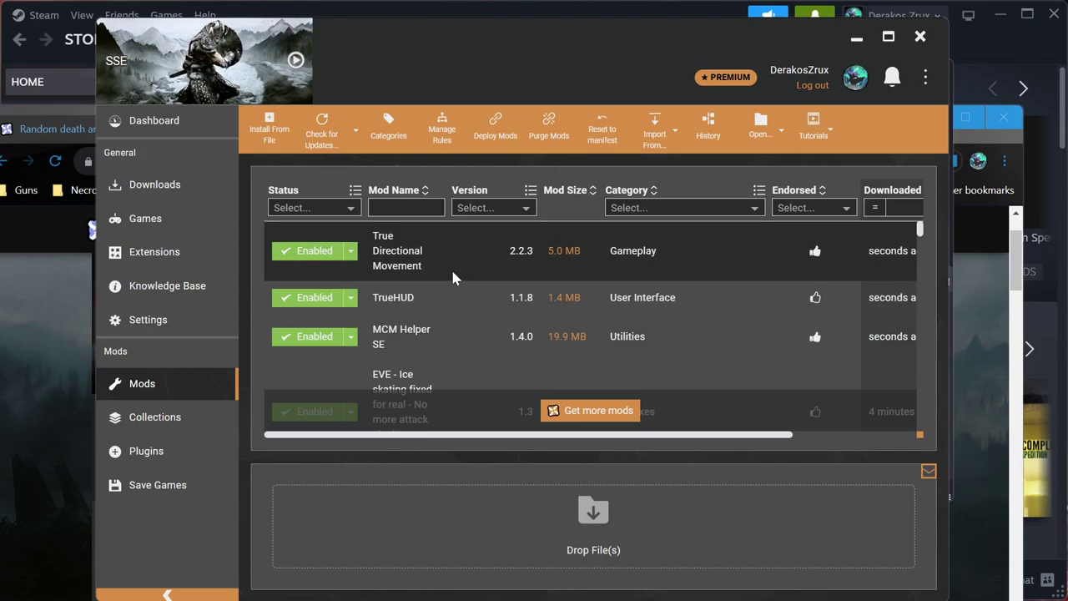
{"action": "scroll", "coordinate": [427, 342], "scroll_direction": "down", "scroll_amount": 3}
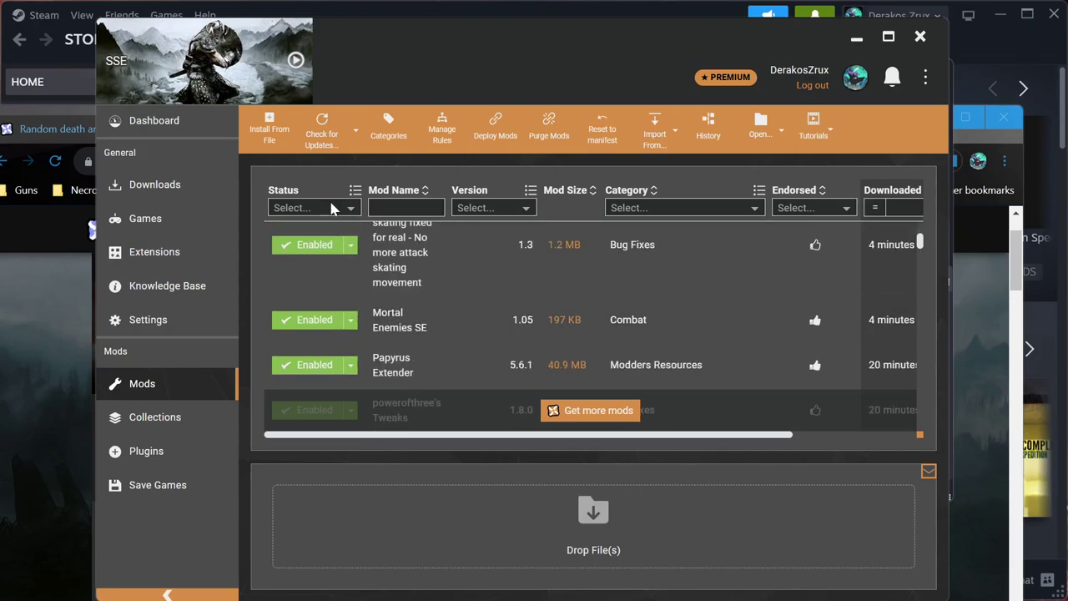
{"action": "left_click", "coordinate": [295, 62]}
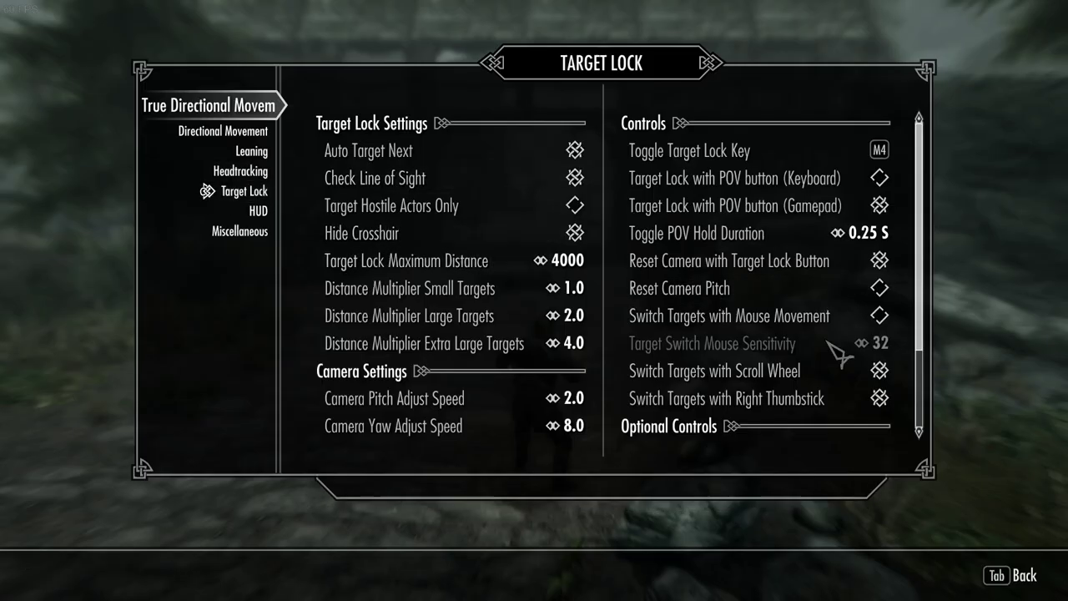
Step: Check the TDM Target Lock settings: max lock distance 4000, POV hold duration 0.25 s
{"action": "scroll", "coordinate": [835, 351], "scroll_direction": "down", "scroll_amount": 2}
{"action": "scroll", "coordinate": [768, 348], "scroll_direction": "up", "scroll_amount": 2}
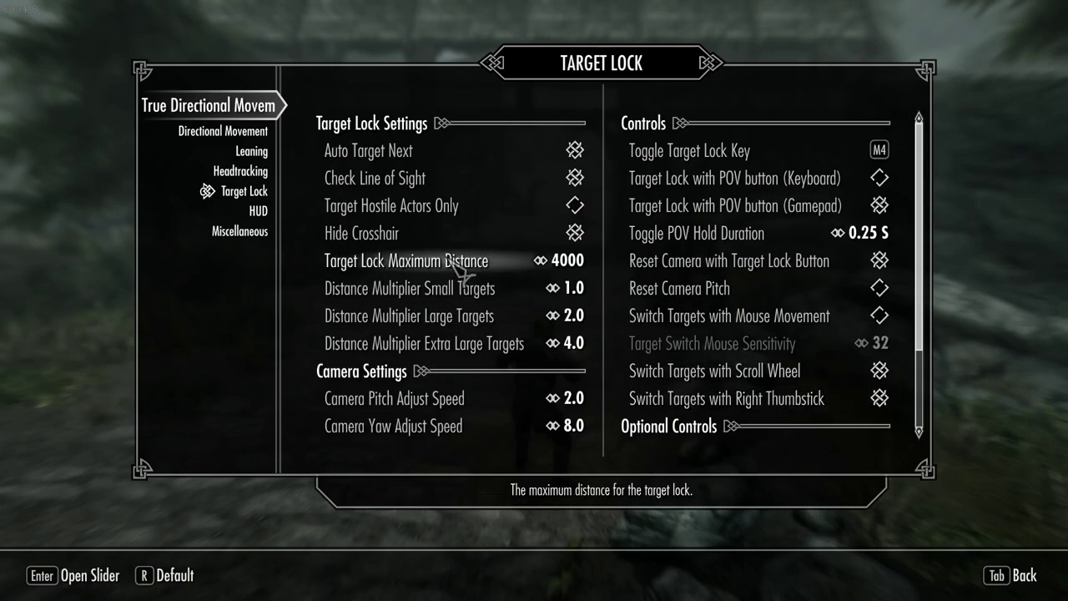
Step: Leave the menus and run along the forest path, over the bridge, toward the target-locked enemy at the gate
{"action": "key", "text": "Tab"}
{"action": "key", "text": "Tab"}
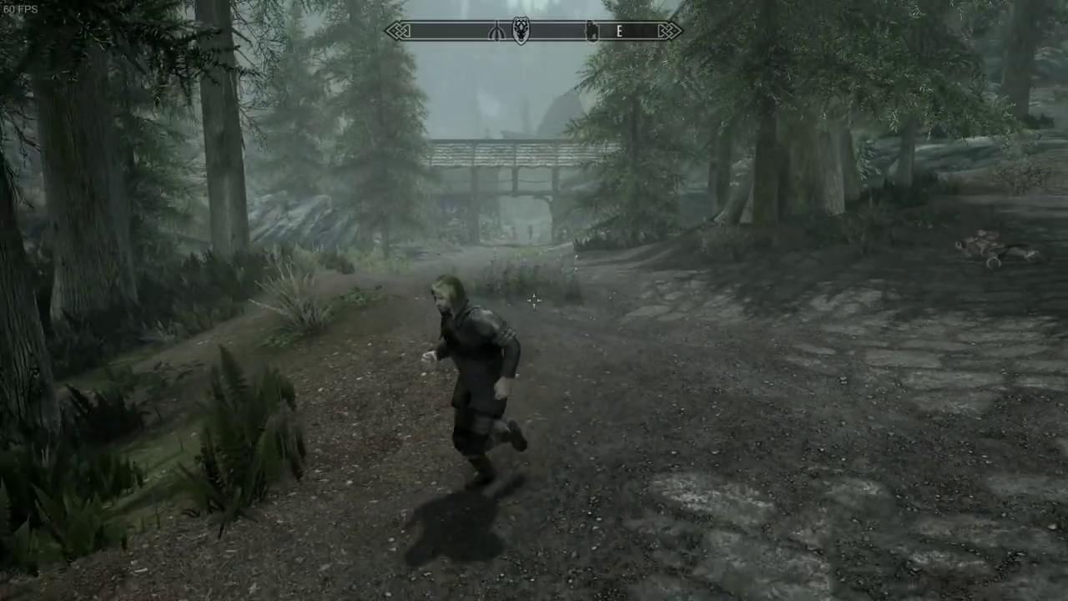
{"action": "key", "text": "w"}
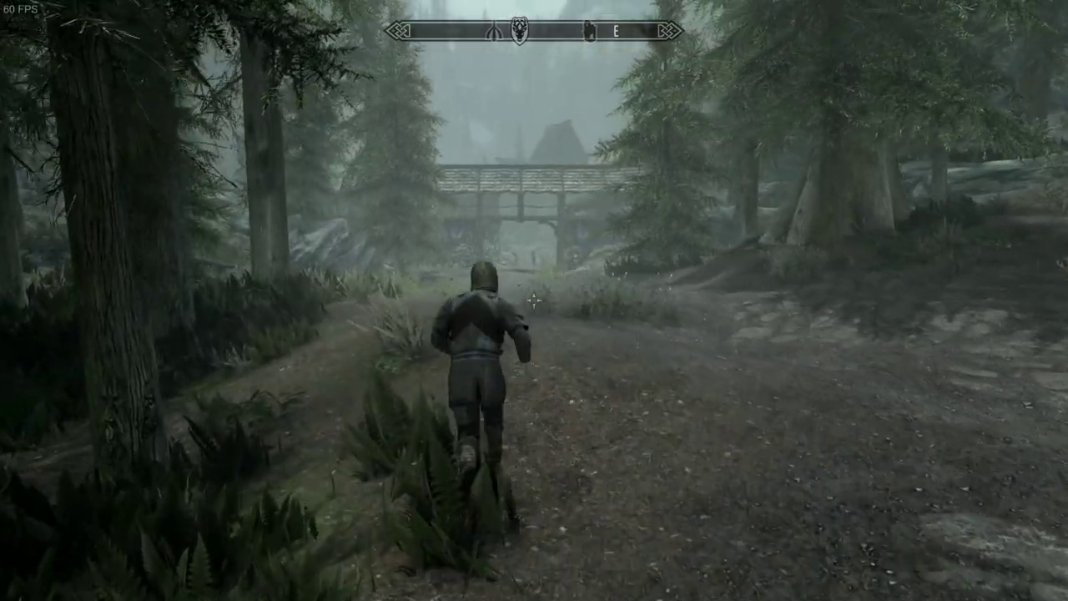
{"action": "key", "text": "w"}
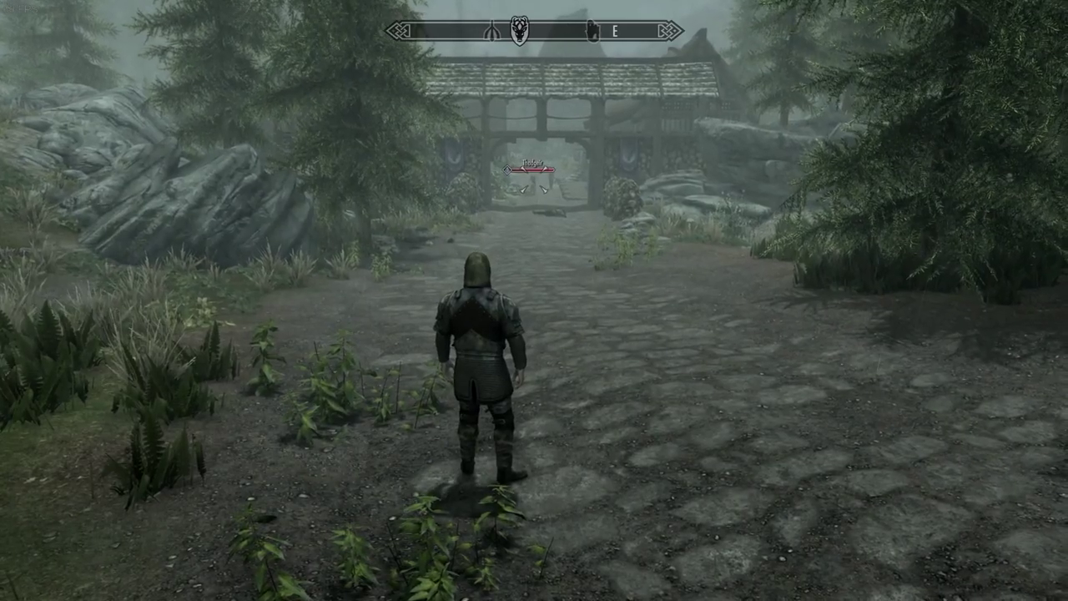
{"action": "key", "text": "w"}
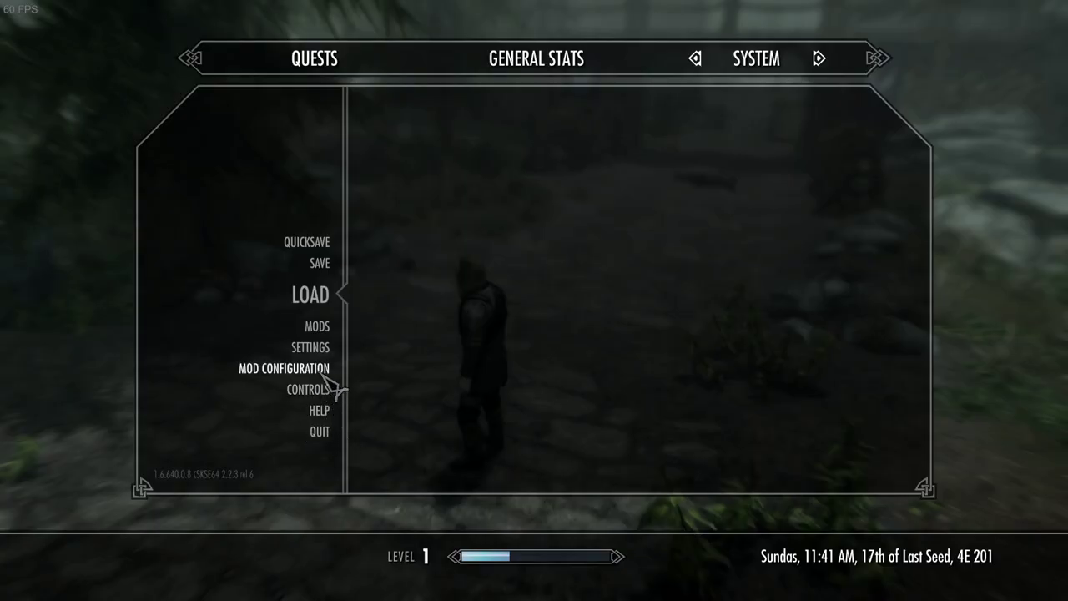
Step: Peek at the Valravn Combat page in Mod Configuration, back out, and run toward the town gate
{"action": "left_click", "coordinate": [321, 370]}
{"action": "left_click", "coordinate": [265, 376]}
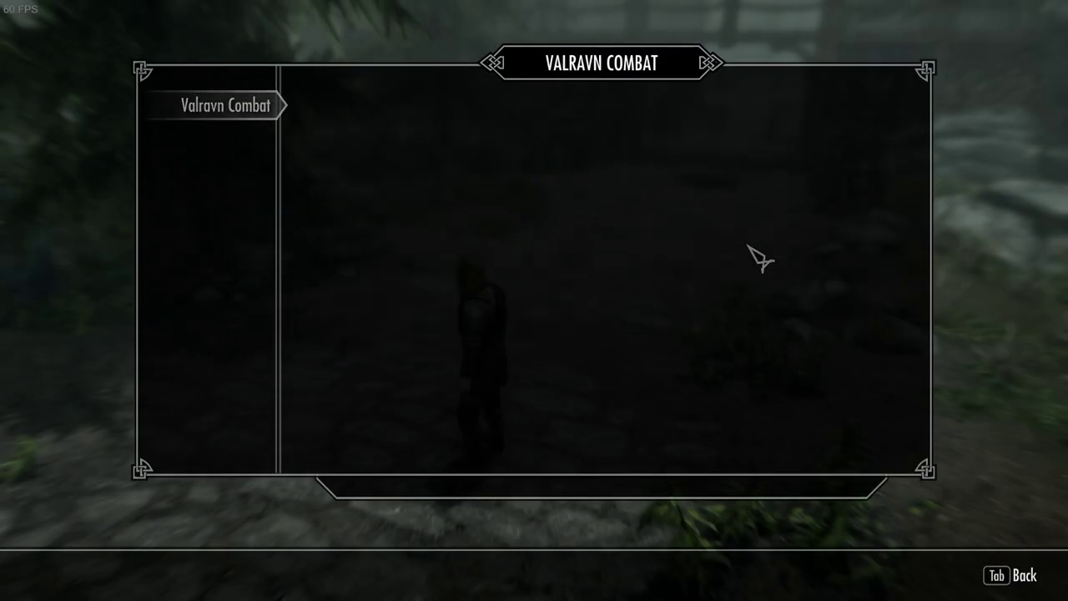
{"action": "key", "text": "Tab"}
{"action": "key", "text": "Tab"}
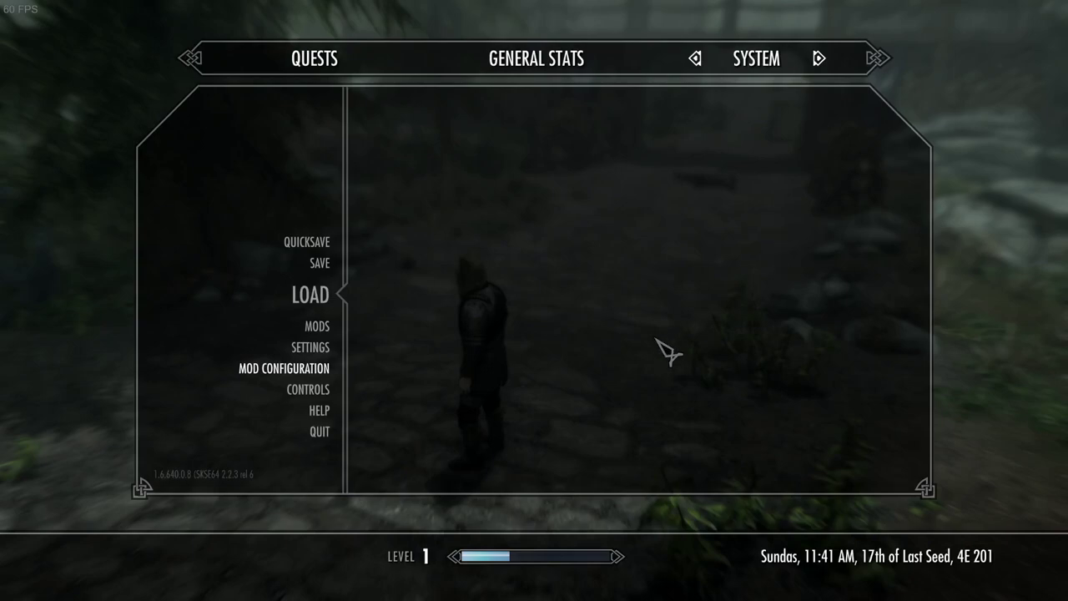
{"action": "key", "text": "Tab"}
{"action": "key", "text": "Up"}
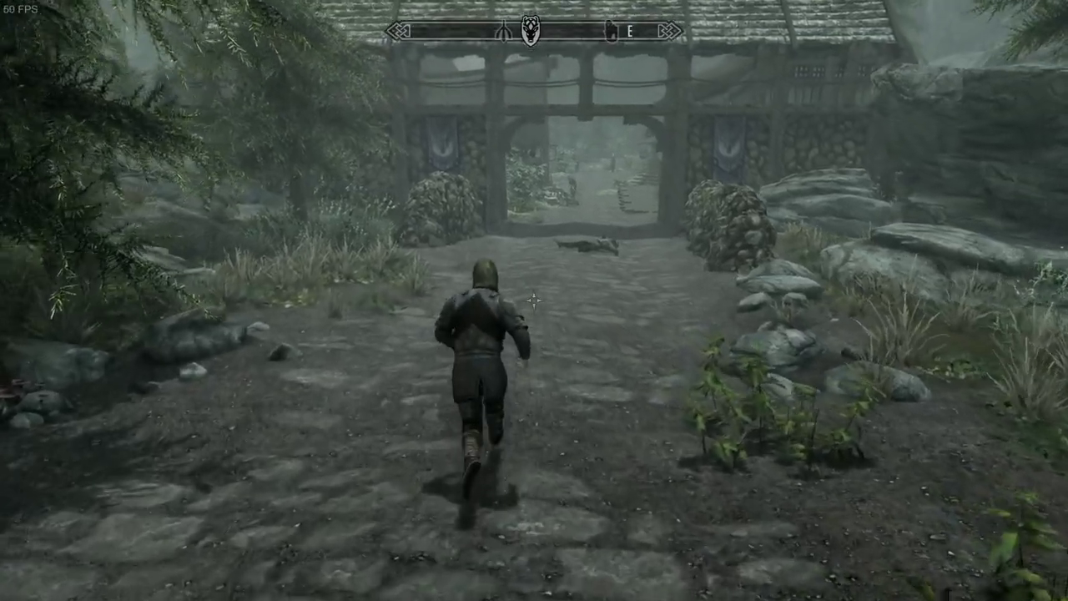
{"action": "key", "text": "w"}
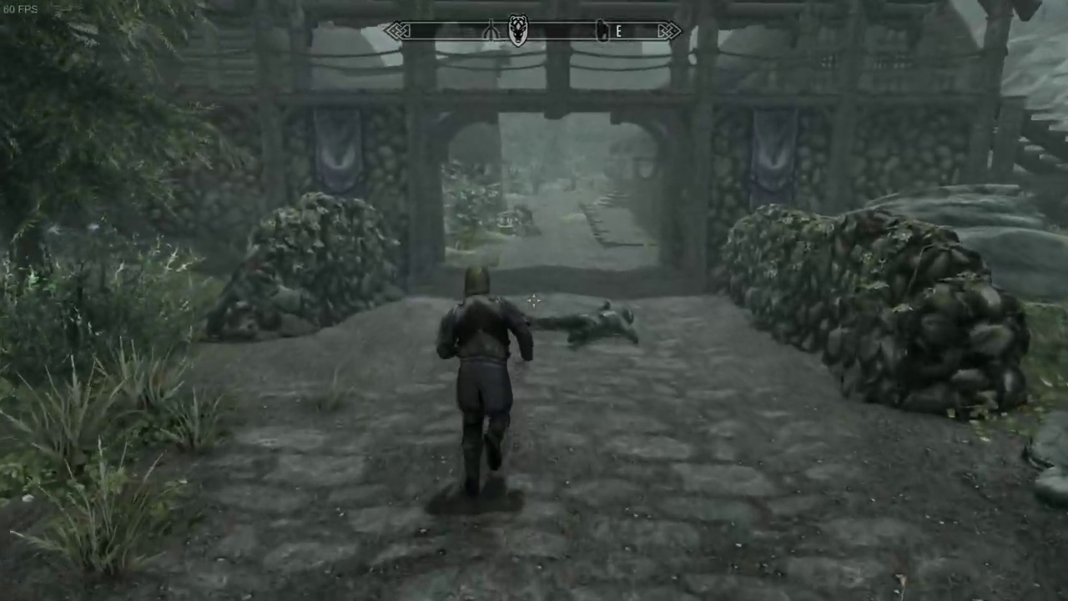
{"action": "key", "text": "w"}
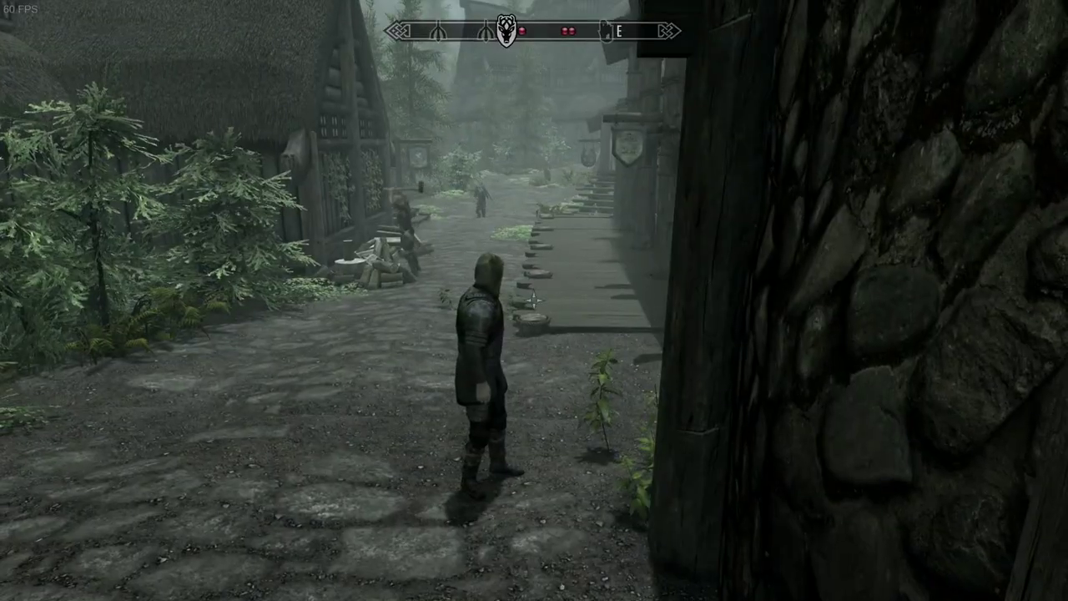
Step: Through the journal's Mod Configuration, set TrueHUD player Display Health to 'When another displayed' and resume
{"action": "key", "text": "Tab"}
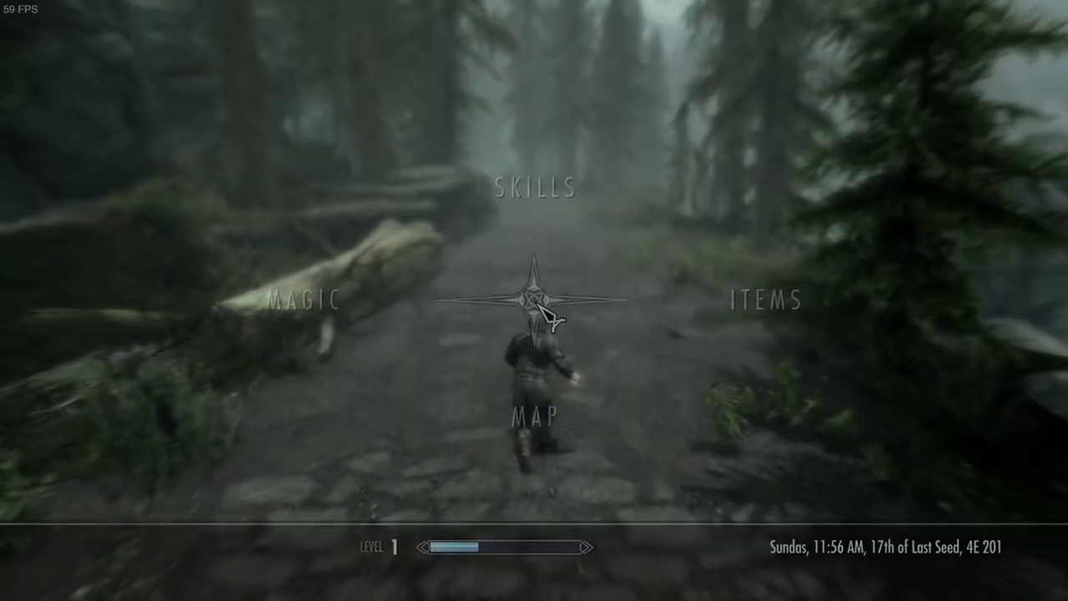
{"action": "key", "text": "Tab"}
{"action": "key", "text": "j"}
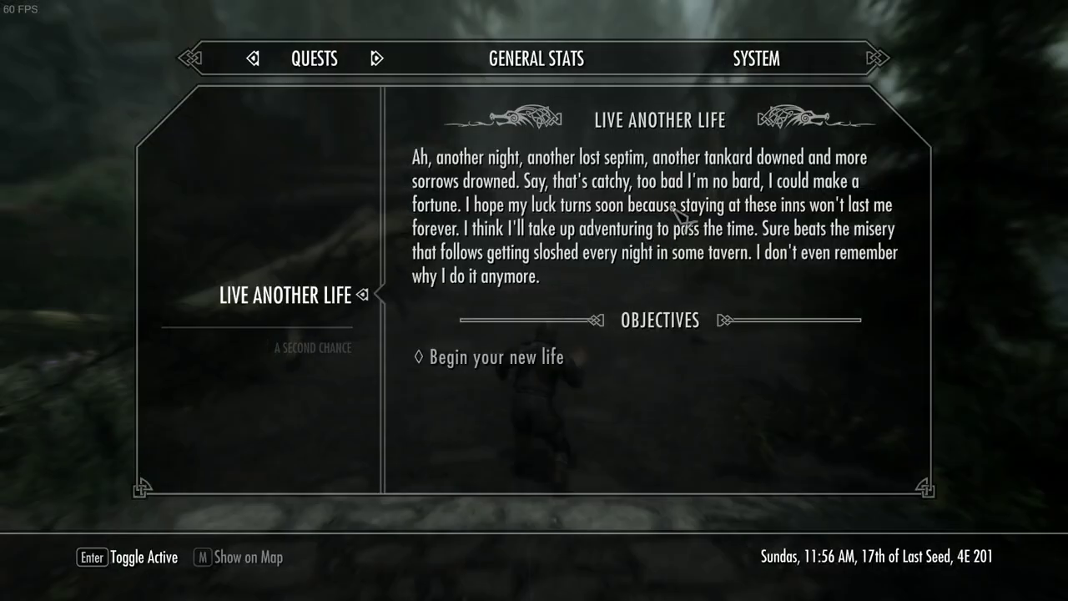
{"action": "left_click", "coordinate": [766, 68]}
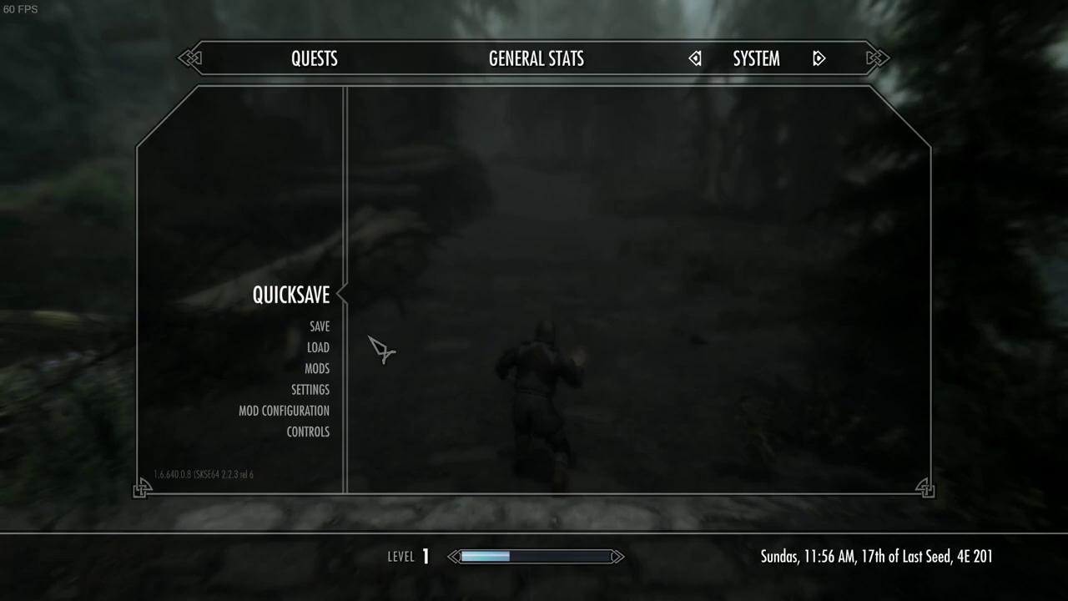
{"action": "left_click", "coordinate": [302, 412]}
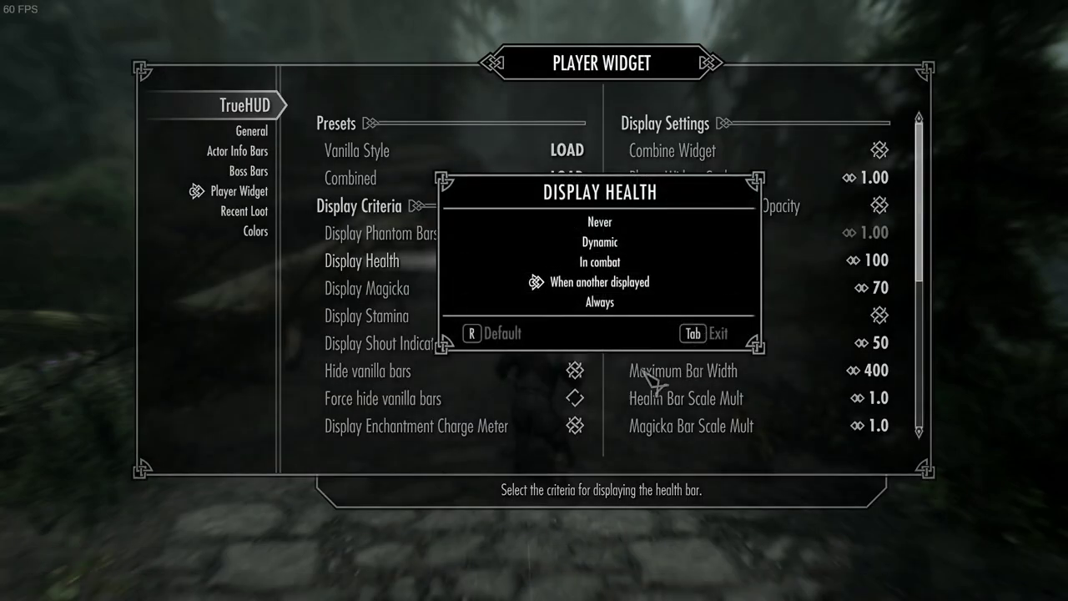
{"action": "key", "text": "Tab"}
{"action": "key", "text": "Tab"}
{"action": "key", "text": "Tab"}
{"action": "key", "text": "Tab"}
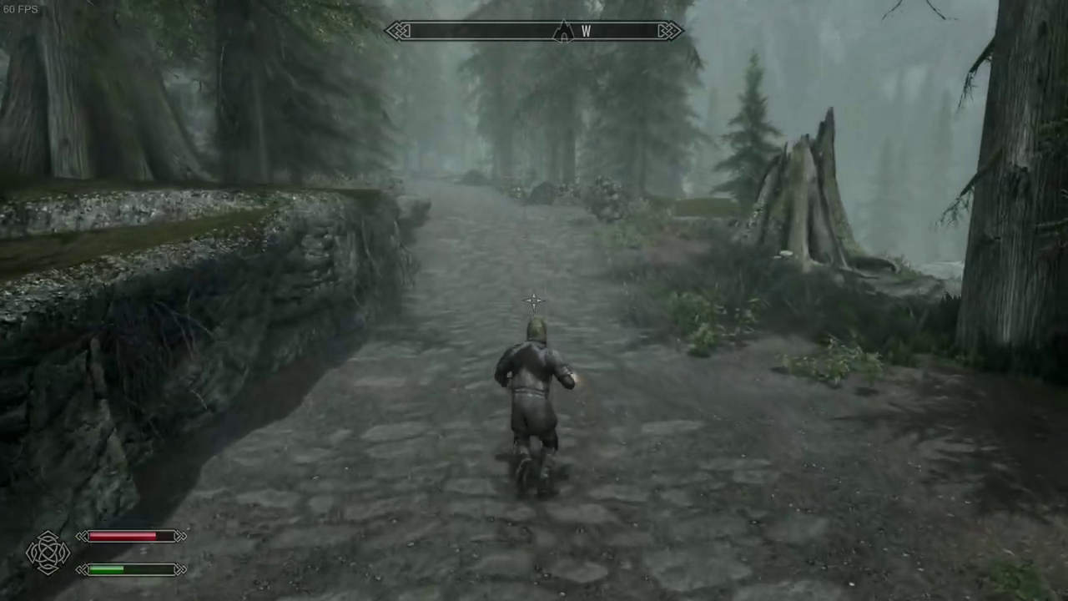
Step: Run west along the forest road while watching the TrueHUD health and stamina bars
{"action": "key", "text": "Tab"}
{"action": "key", "text": "Tab"}
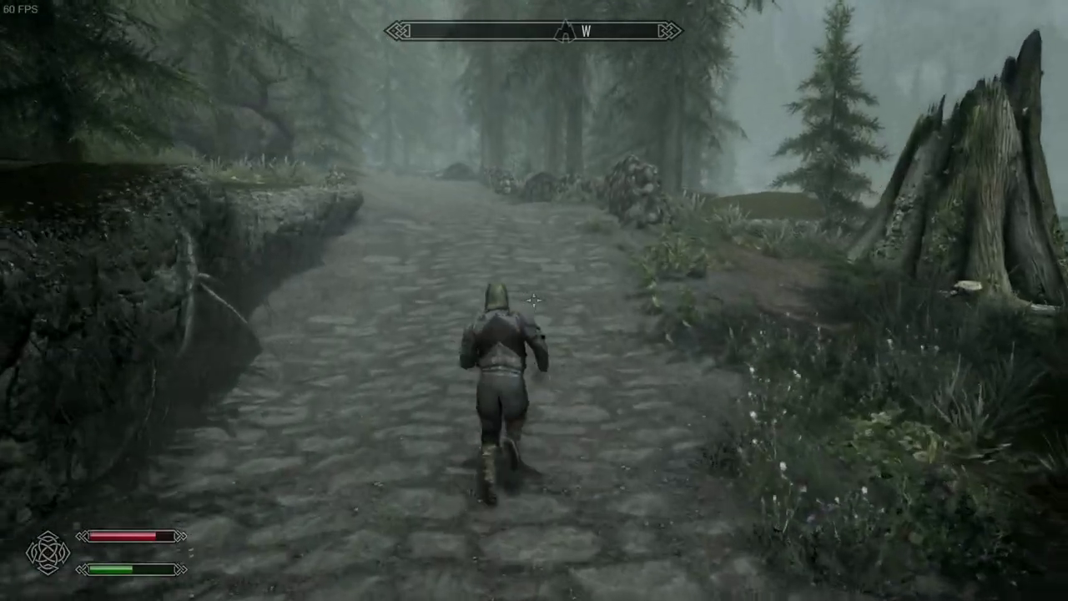
{"action": "key", "text": "w"}
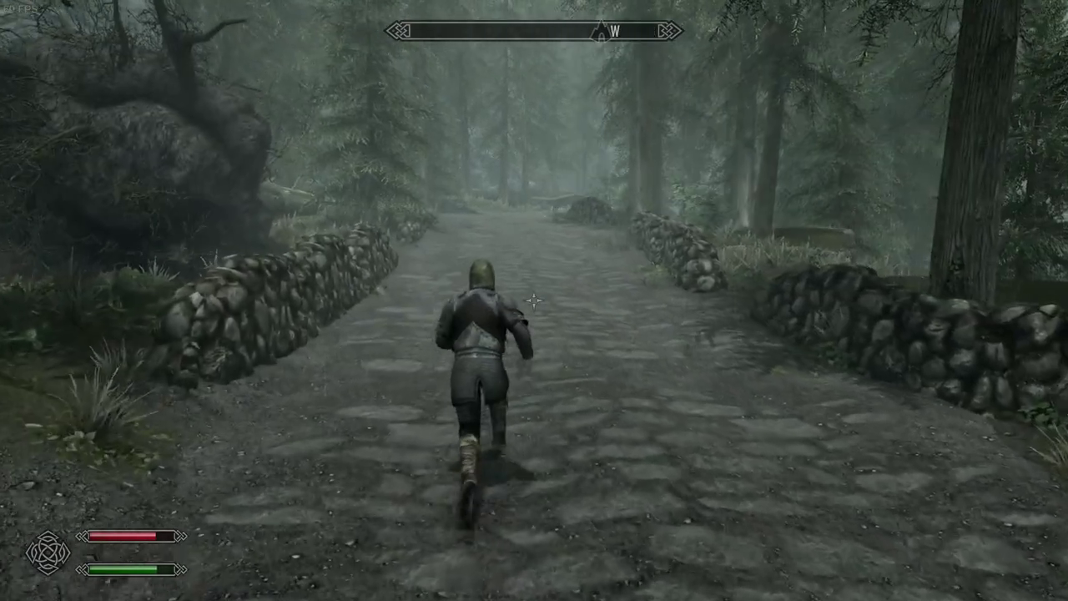
{"action": "key", "text": "w"}
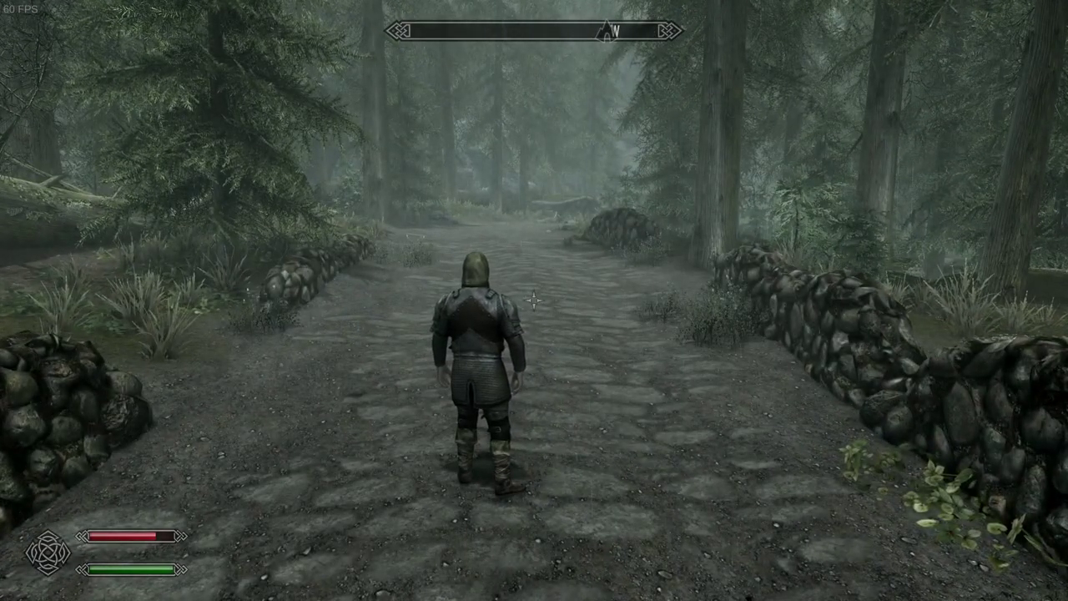
{"action": "key", "text": "w"}
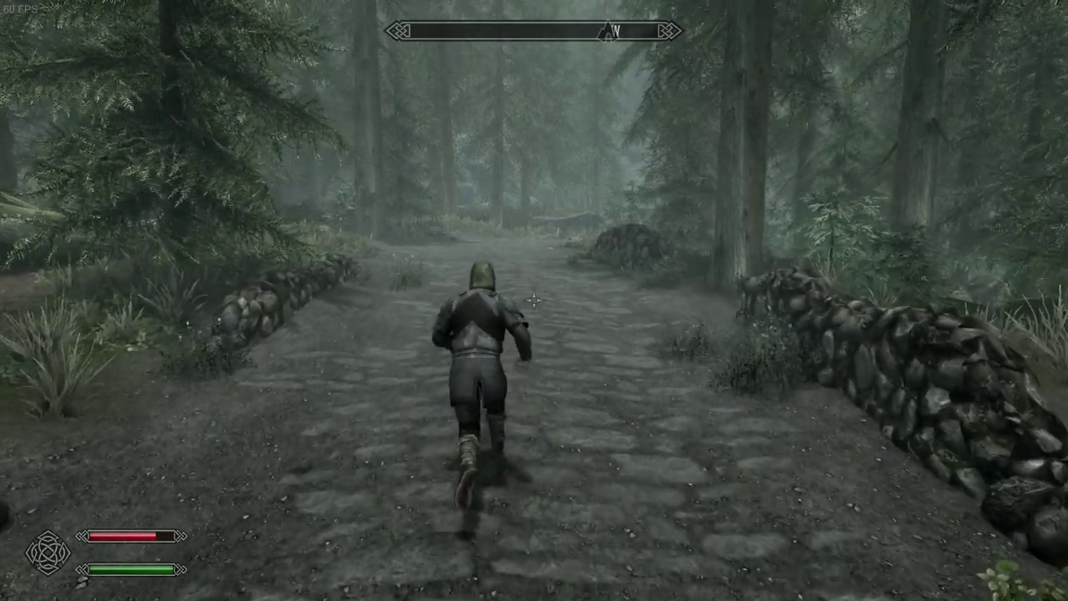
{"action": "key", "text": "w"}
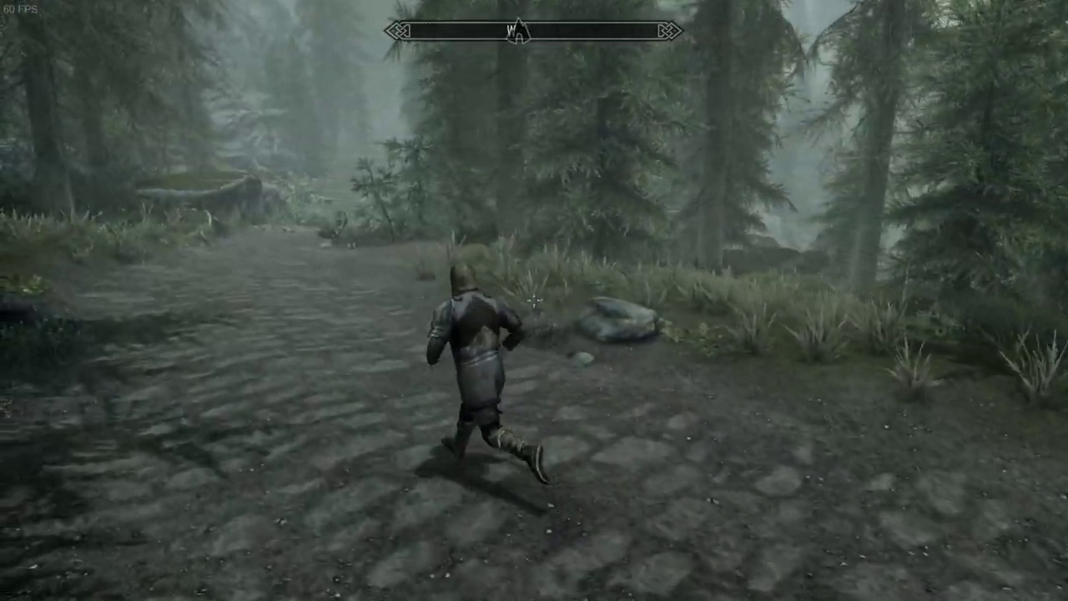
{"action": "key", "text": "w"}
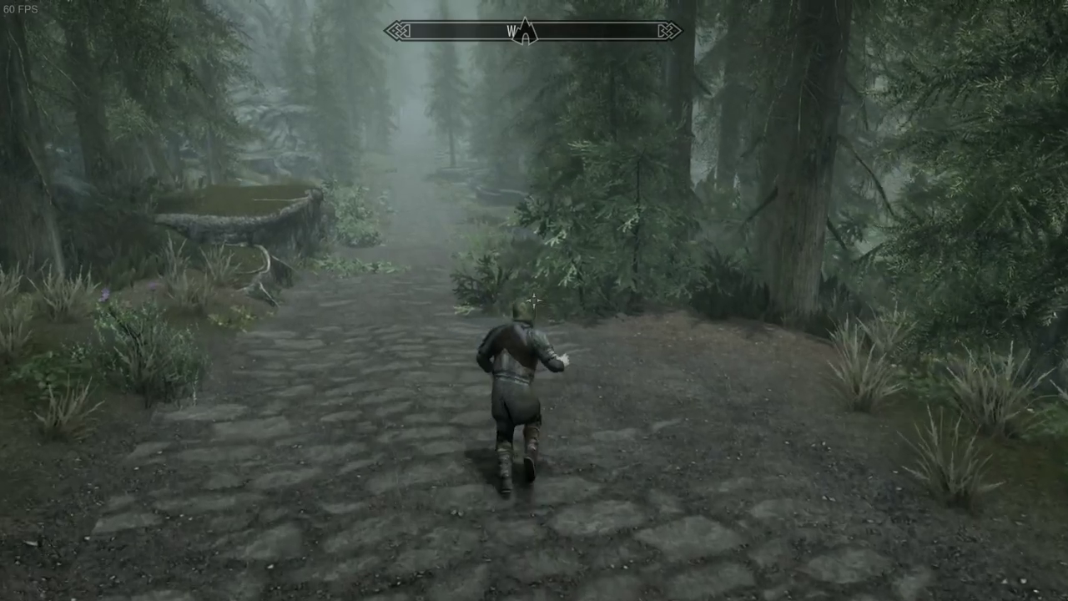
{"action": "key", "text": "w"}
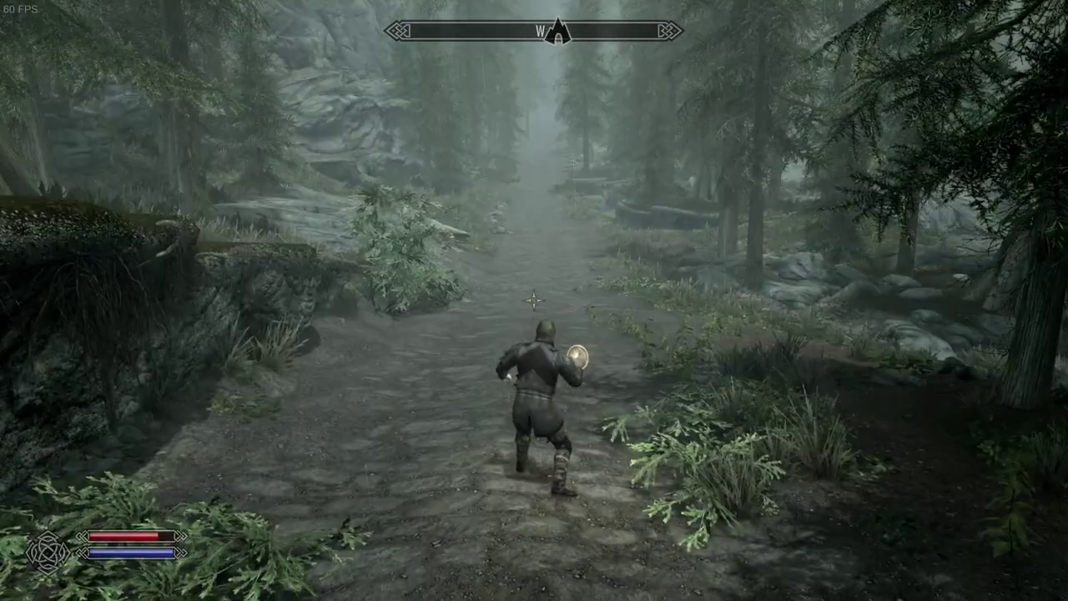
Step: Turn back and run east along the path to the slain bandit archer
{"action": "key", "text": "Tab"}
{"action": "key", "text": "Tab"}
{"action": "key", "text": "w"}
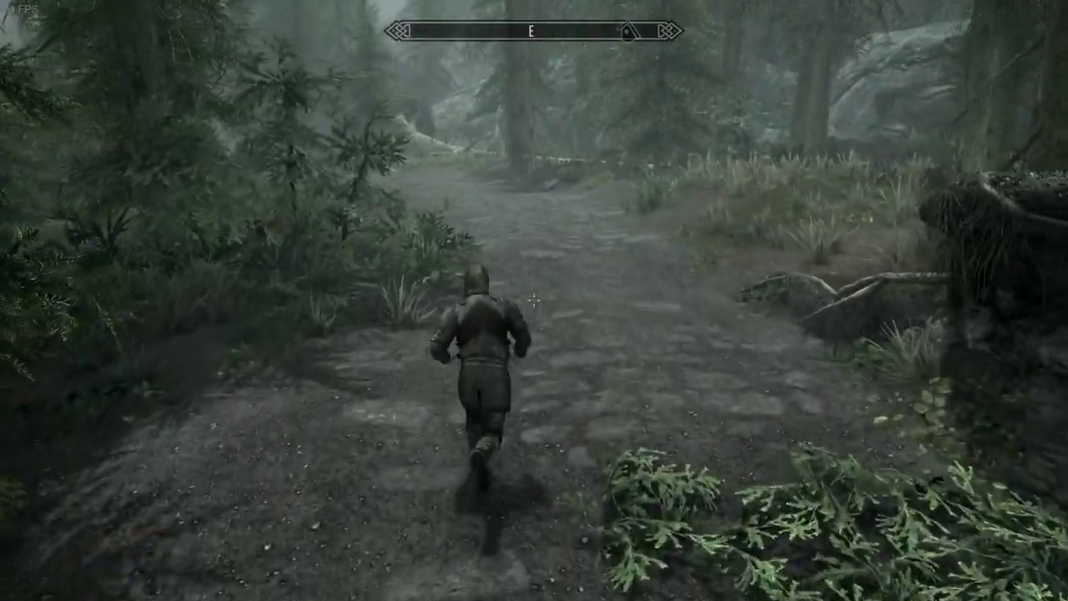
{"action": "key", "text": "w"}
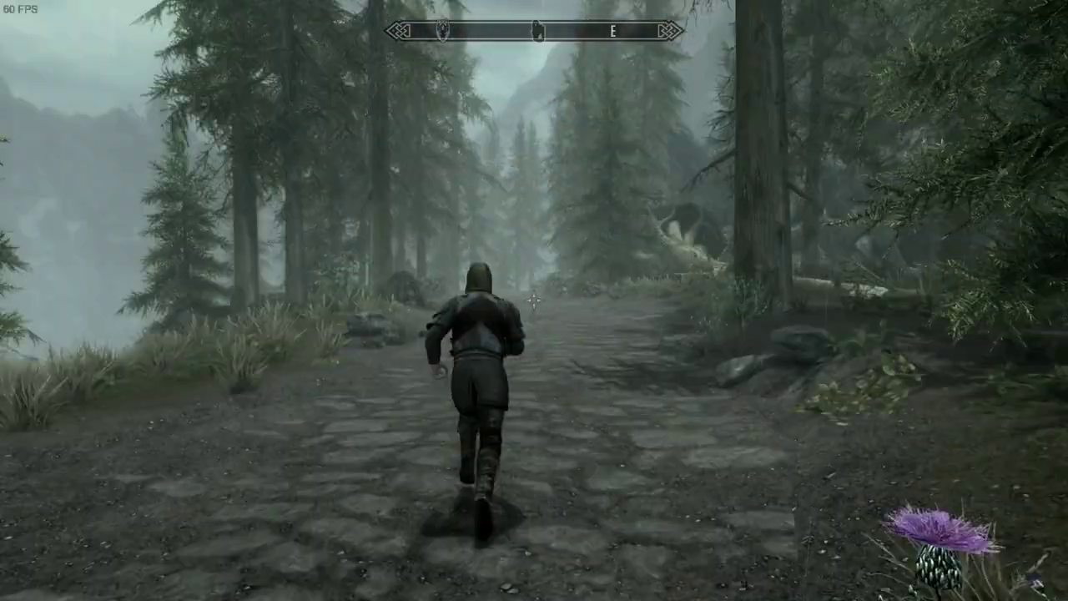
{"action": "key", "text": "w"}
{"action": "key", "text": "w"}
{"action": "key", "text": "w"}
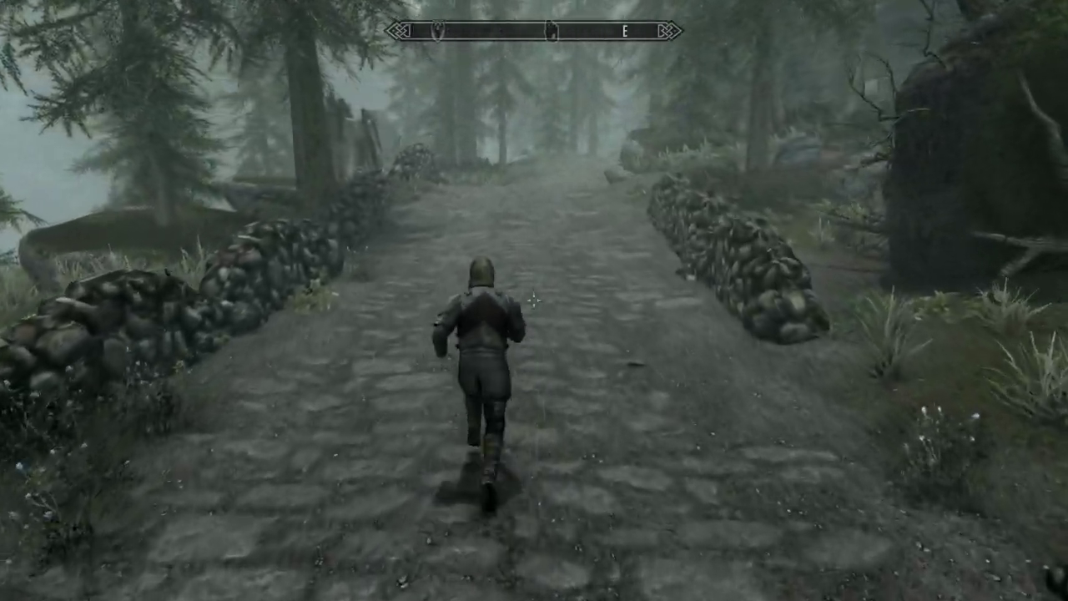
{"action": "key", "text": "w"}
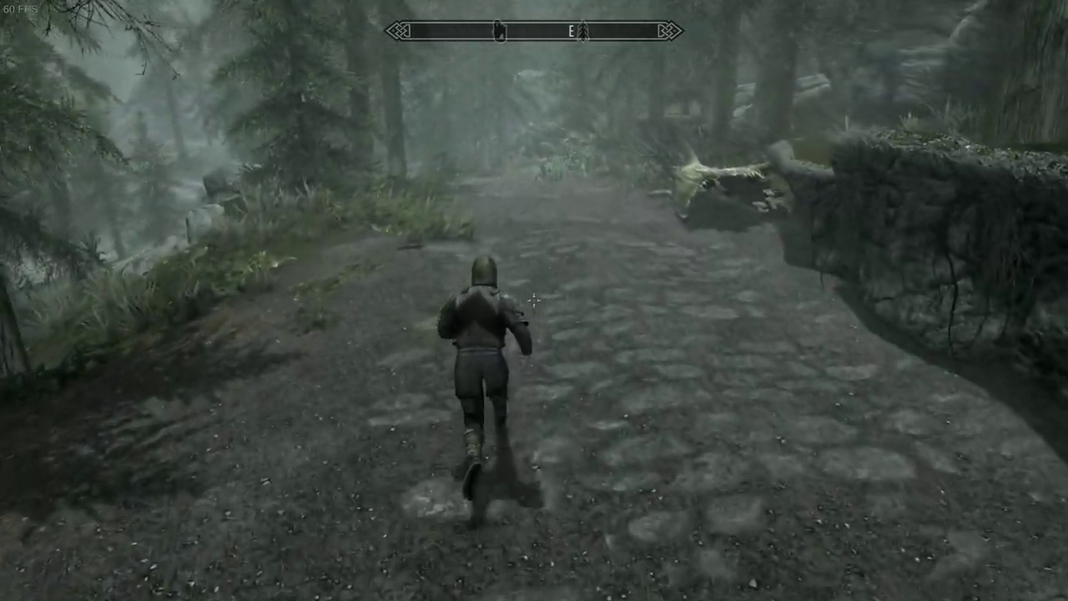
Step: Run north along the path past the fallen archer's body
{"action": "key", "text": "w"}
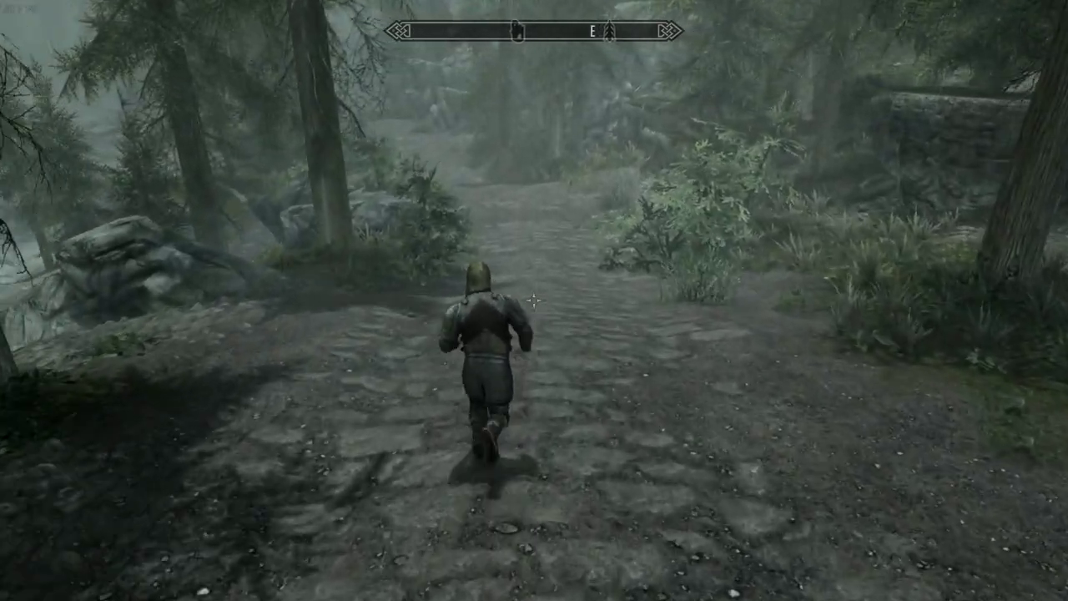
{"action": "key", "text": "w"}
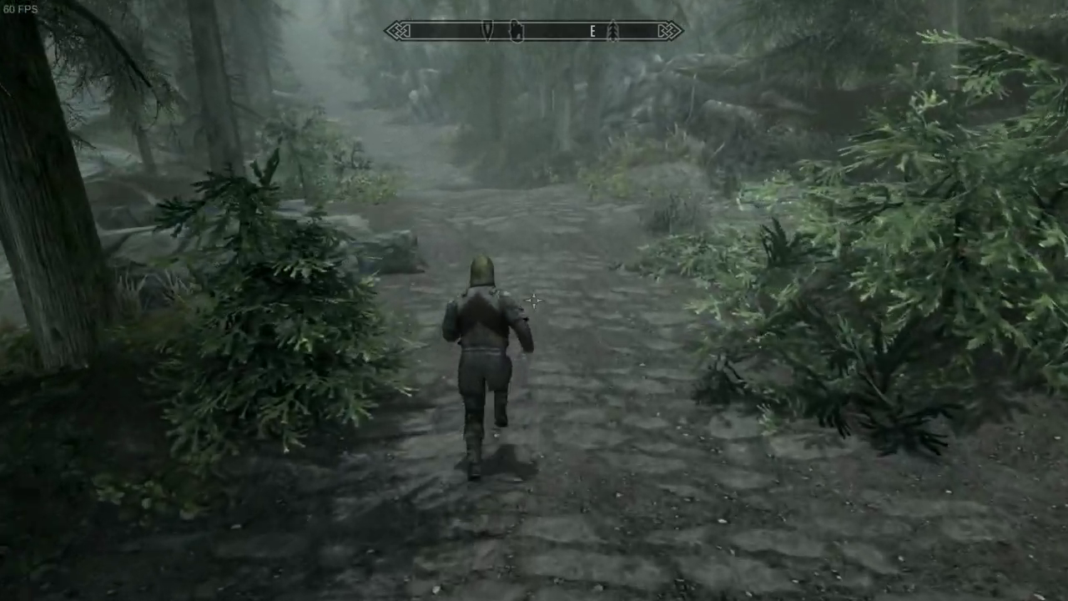
{"action": "key", "text": "w"}
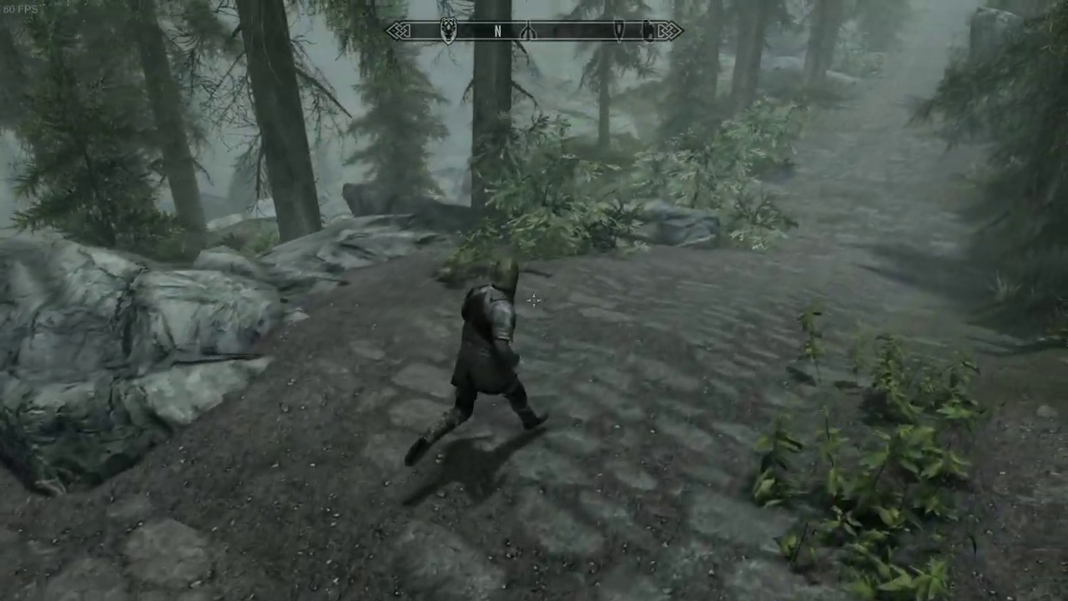
{"action": "key", "text": "w"}
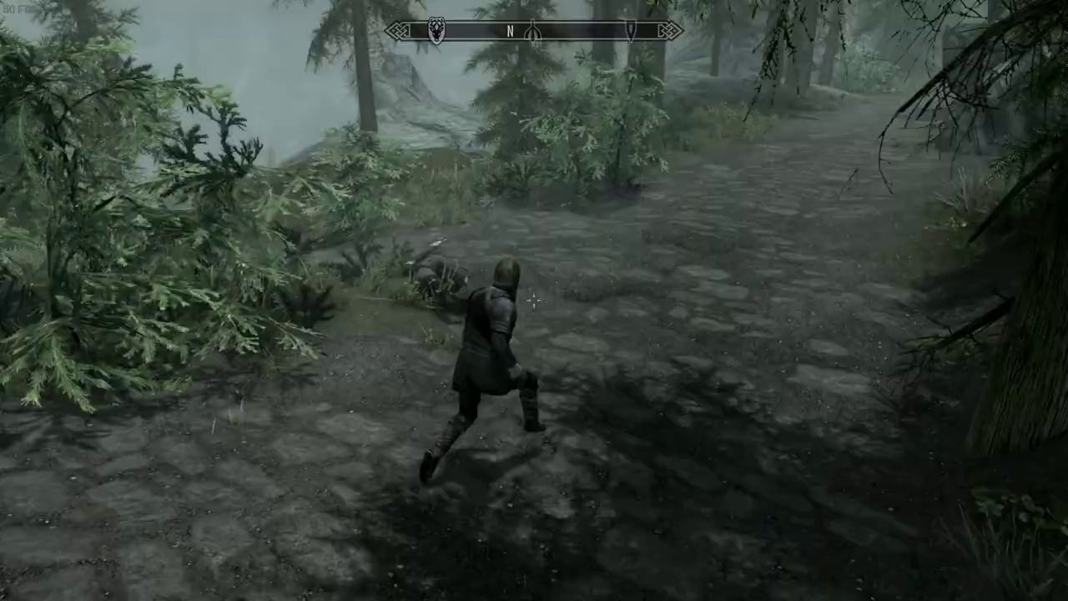
{"action": "key", "text": "w"}
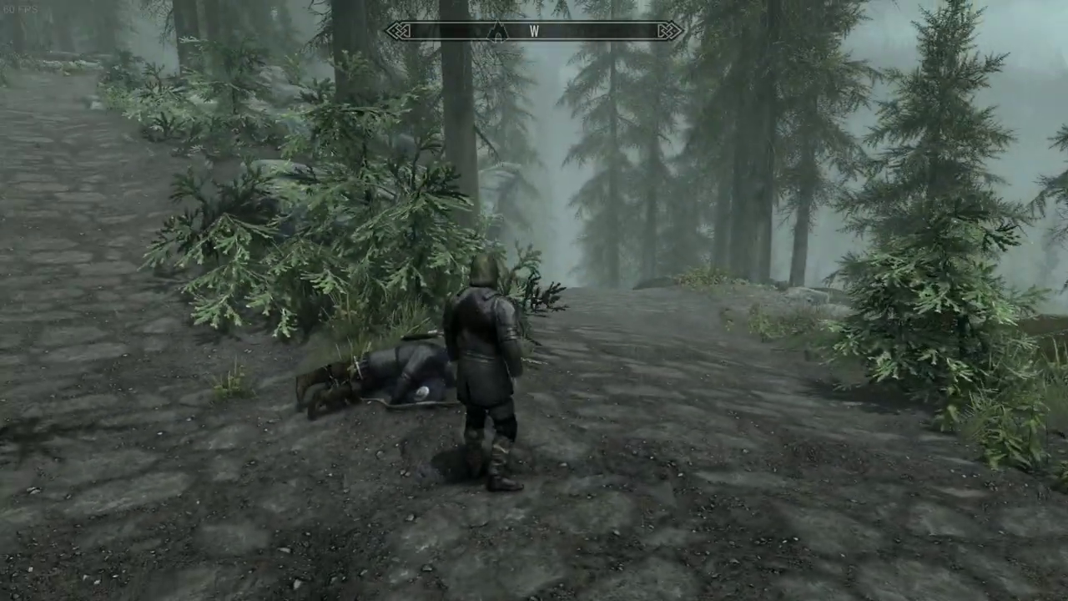
{"action": "key", "text": "w"}
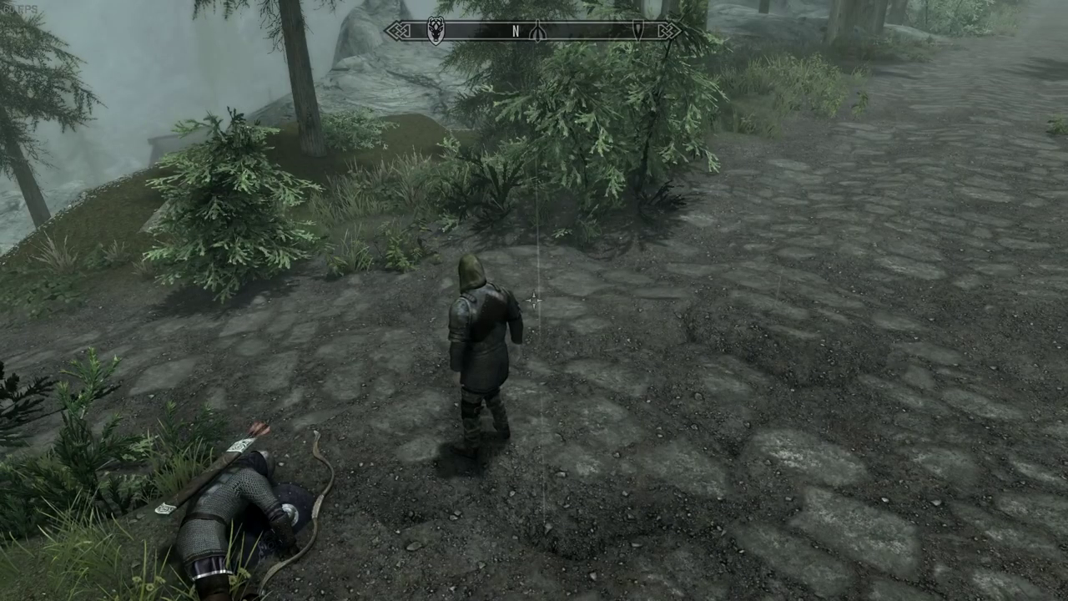
{"action": "key", "text": "w"}
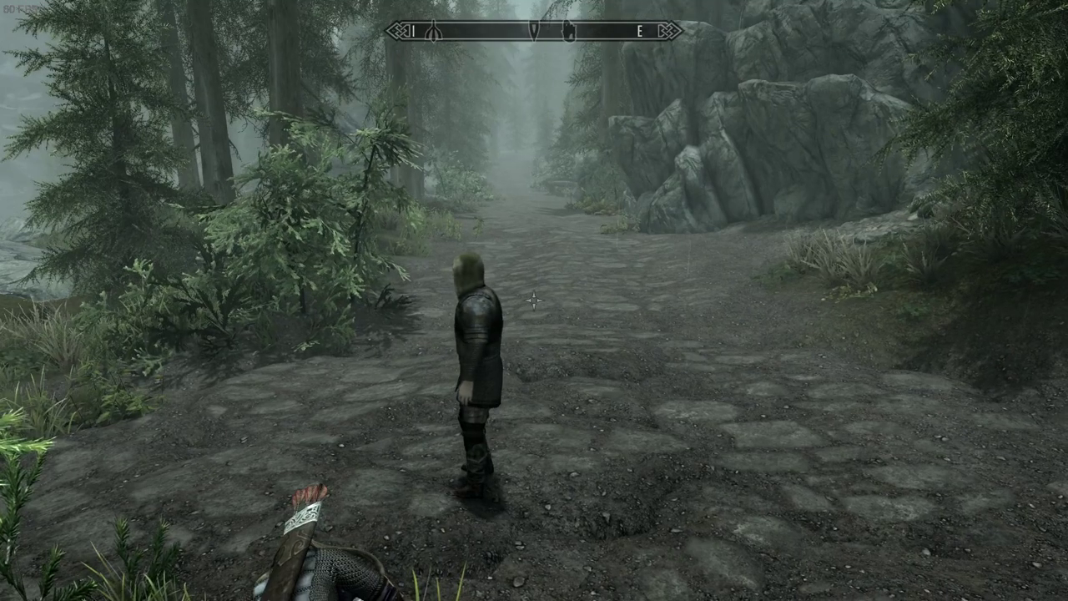
Step: Climb over the rocky ridge to the cliff edge and look down over the village
{"action": "key", "text": "w"}
{"action": "key", "text": "w"}
{"action": "key", "text": "w"}
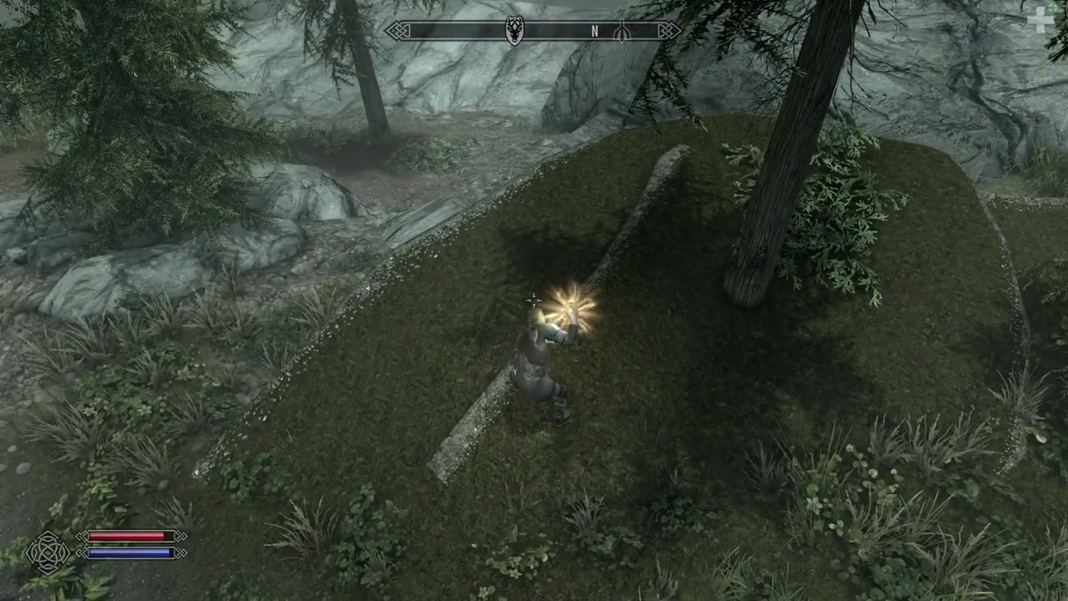
{"action": "key", "text": "w"}
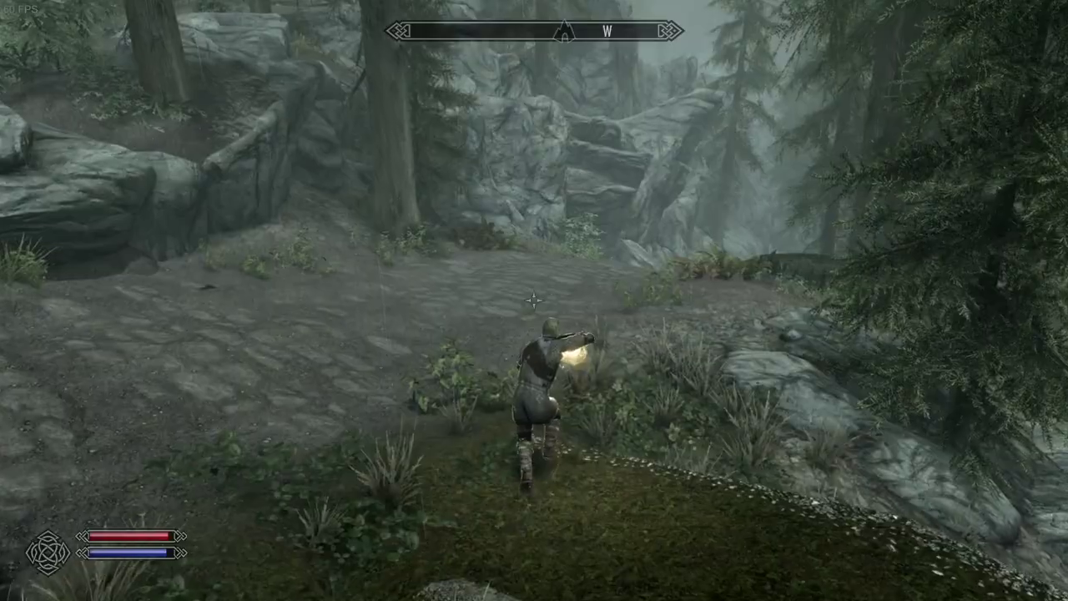
{"action": "key", "text": "w"}
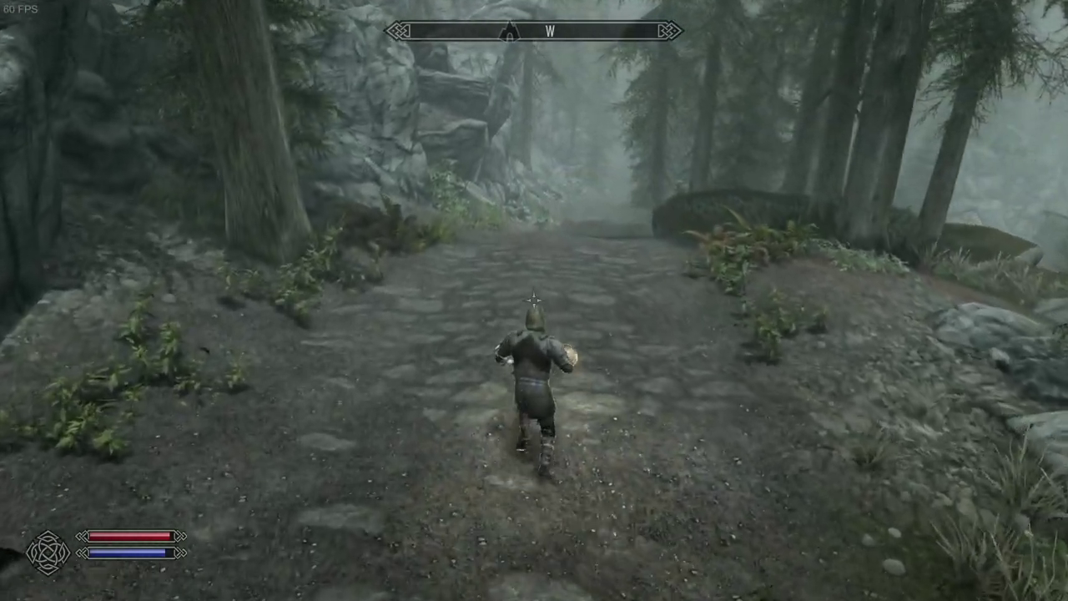
{"action": "key", "text": "w"}
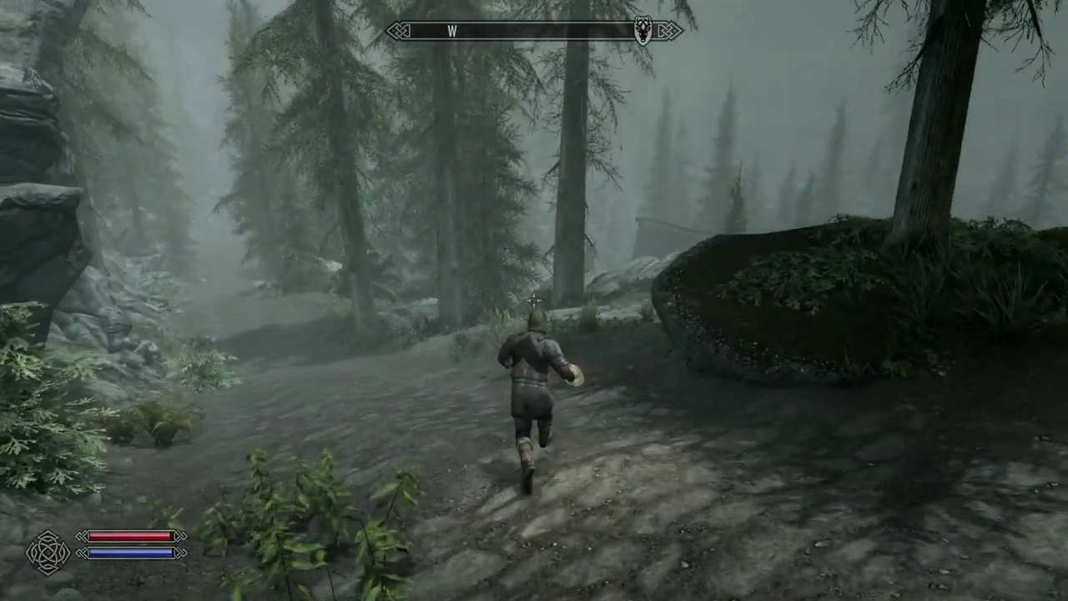
{"action": "key", "text": "w"}
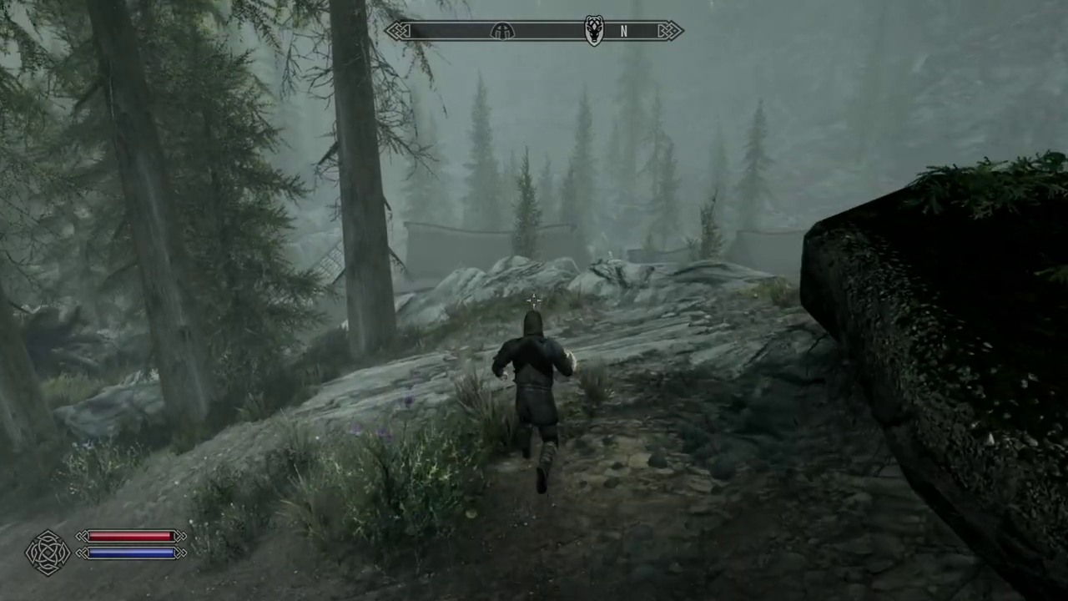
{"action": "key", "text": "w"}
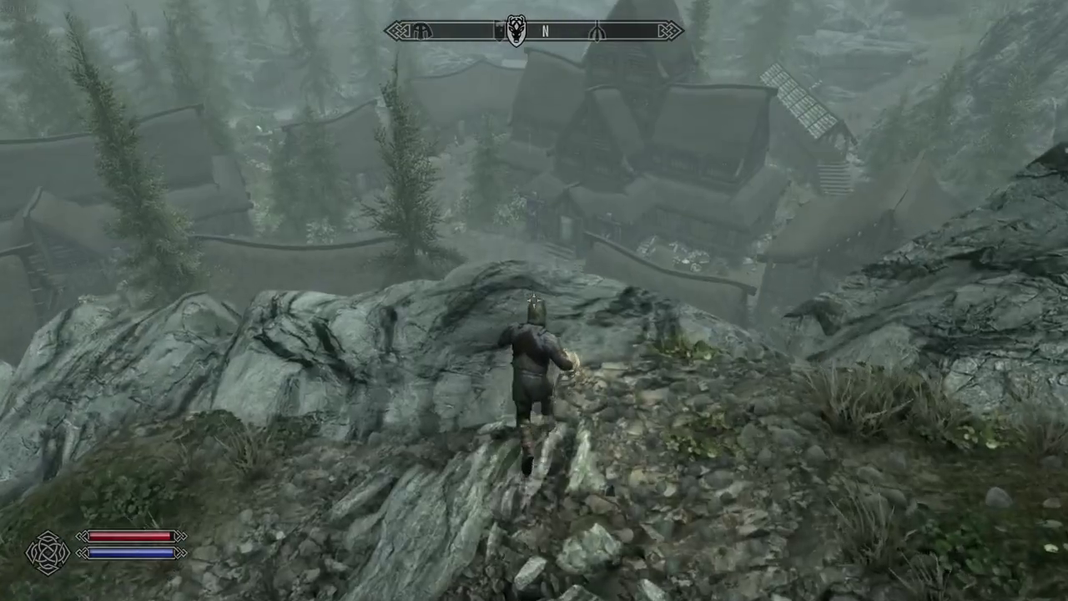
{"action": "key", "text": "r"}
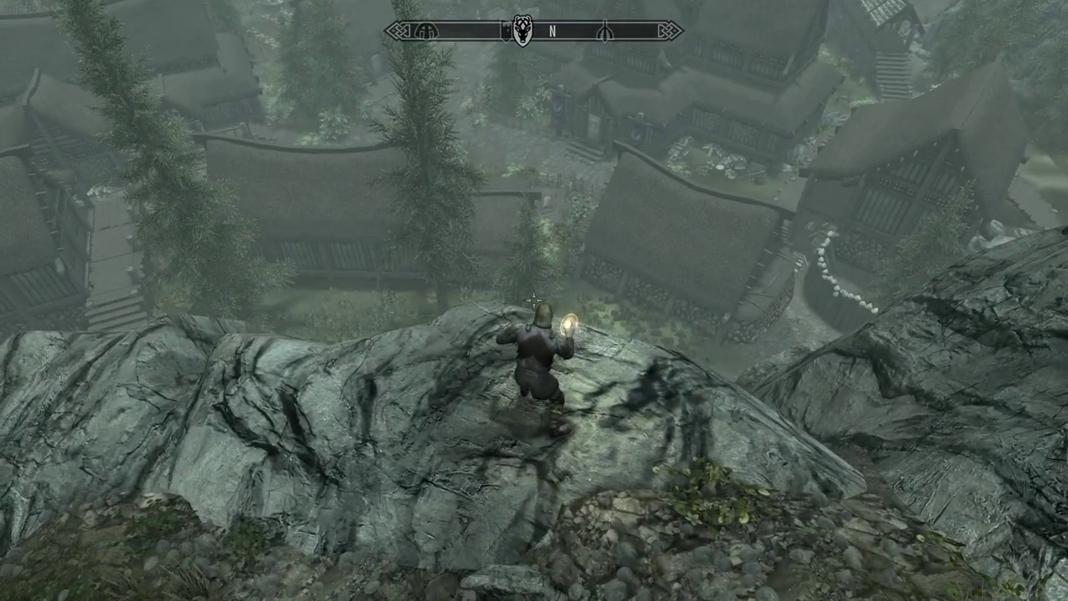